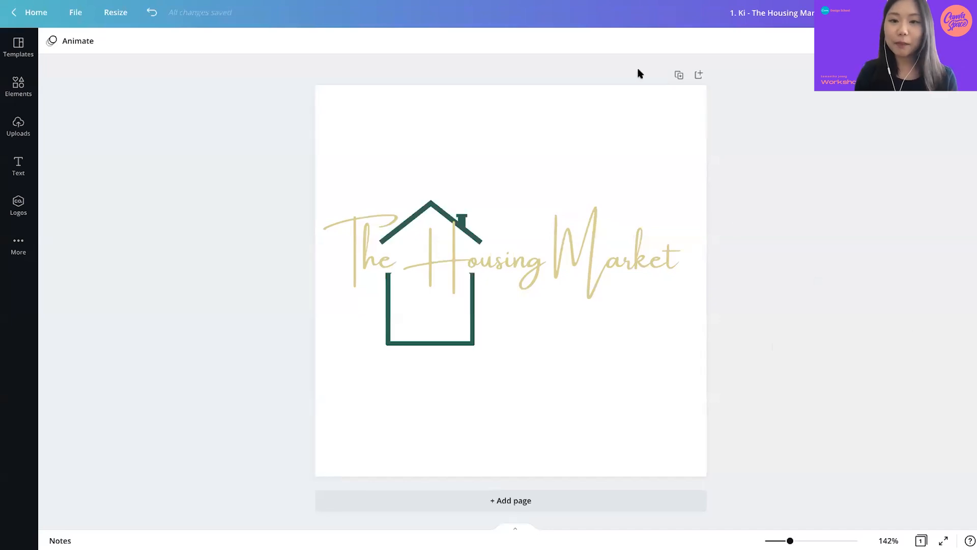
Duplicate the logo page and group the house icon's shapes on the copy, leaving the brand text out of the group.
{"action": "left_click", "coordinate": [680, 76]}
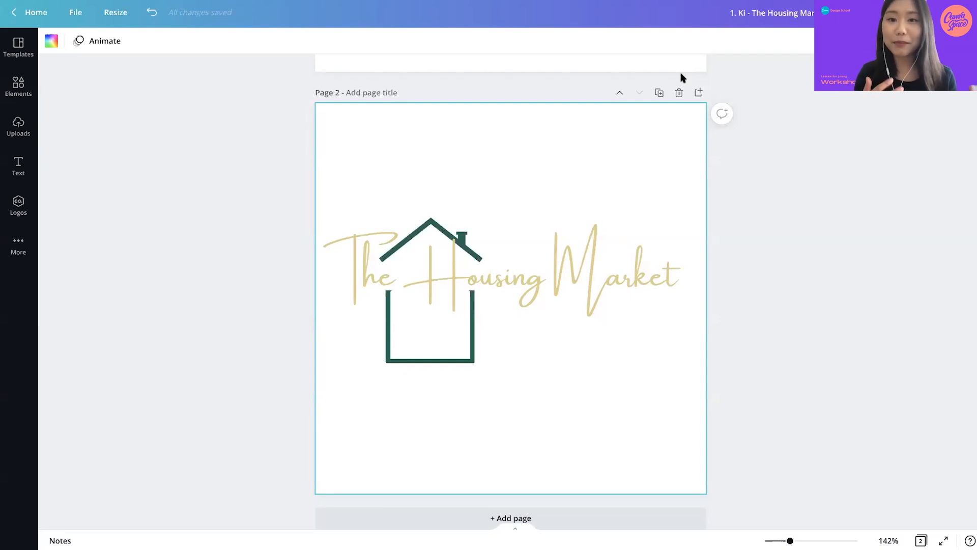
{"action": "scroll", "coordinate": [702, 233], "scroll_direction": "down", "scroll_amount": 1}
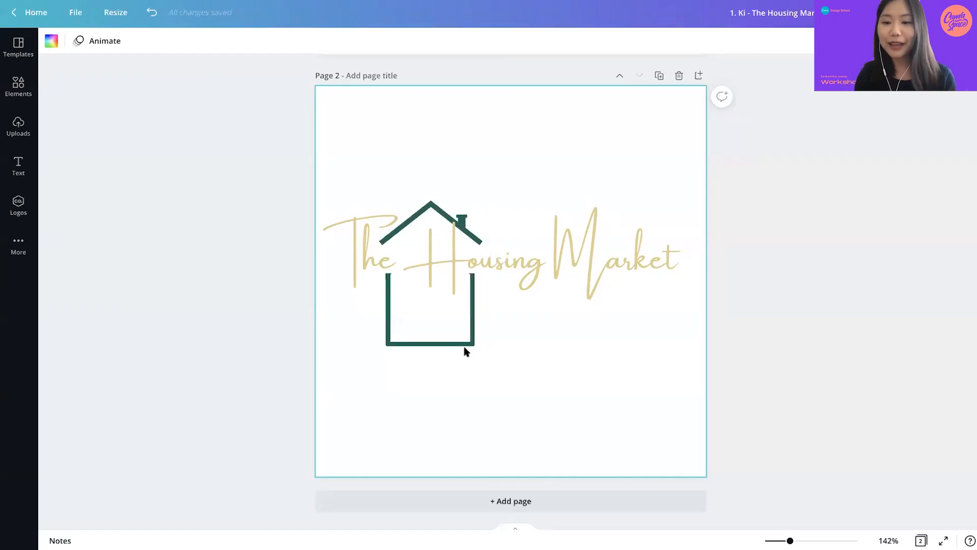
{"action": "left_click", "coordinate": [478, 248]}
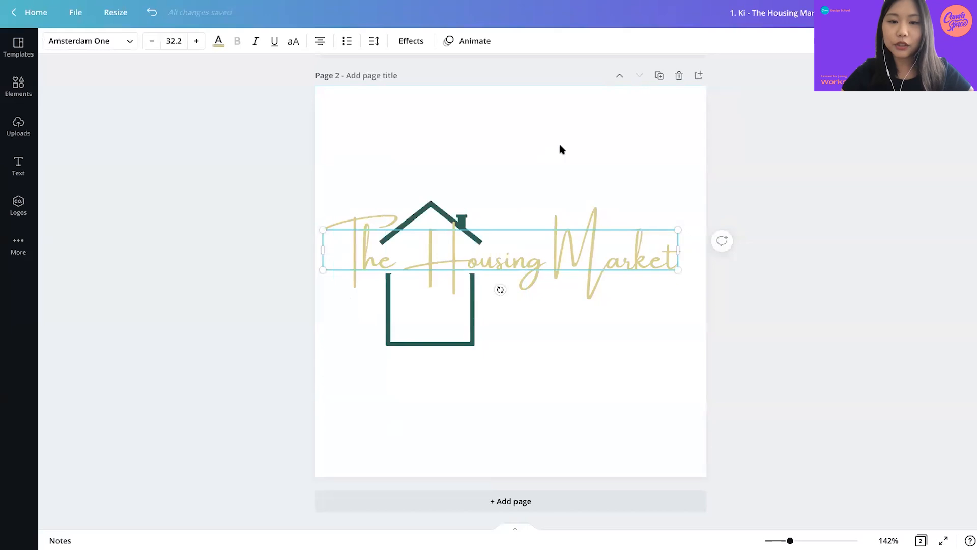
{"action": "left_click_drag", "start_coordinate": [546, 147], "coordinate": [340, 411]}
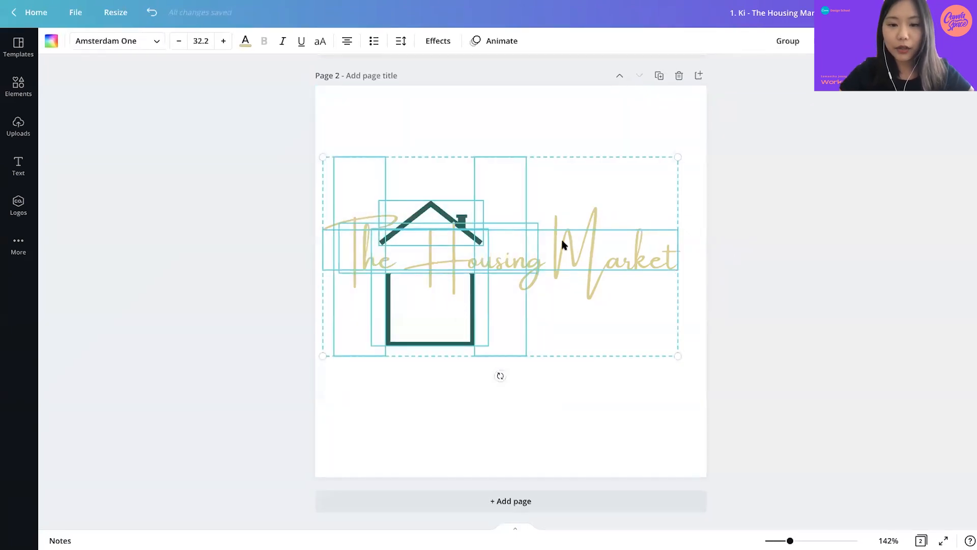
{"action": "left_click", "coordinate": [590, 255], "text": "shift"}
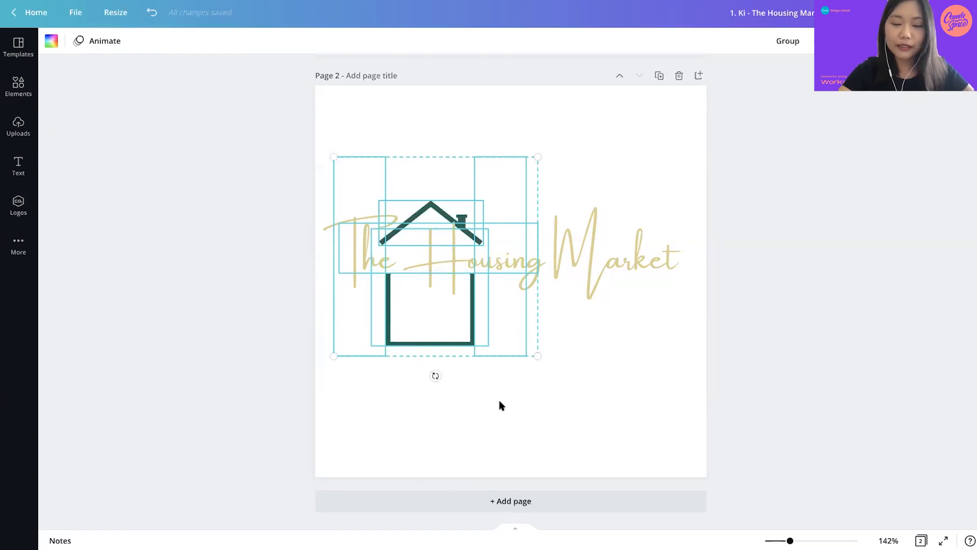
{"action": "key", "text": "ctrl+g"}
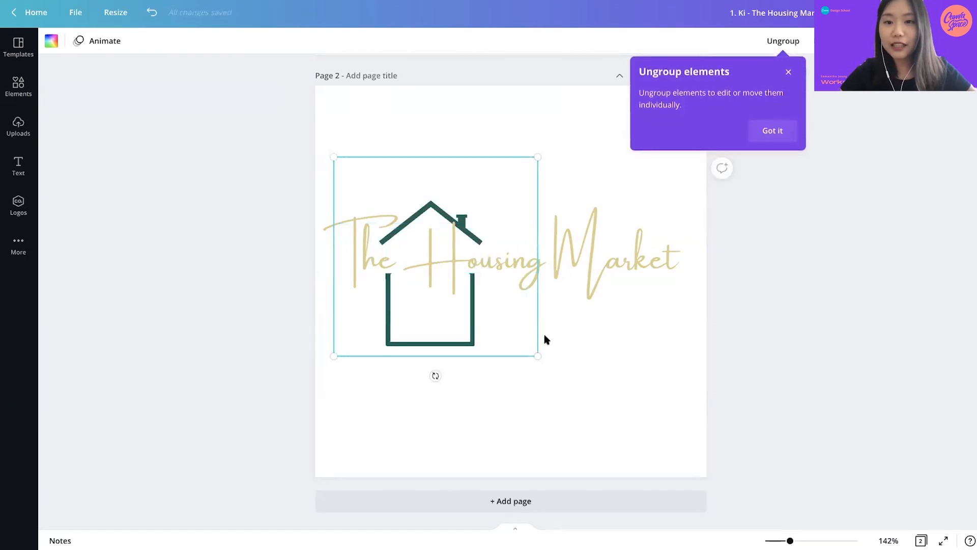
{"action": "left_click", "coordinate": [570, 377]}
{"action": "left_click_drag", "start_coordinate": [438, 329], "coordinate": [508, 351]}
{"action": "key", "text": "ctrl+z"}
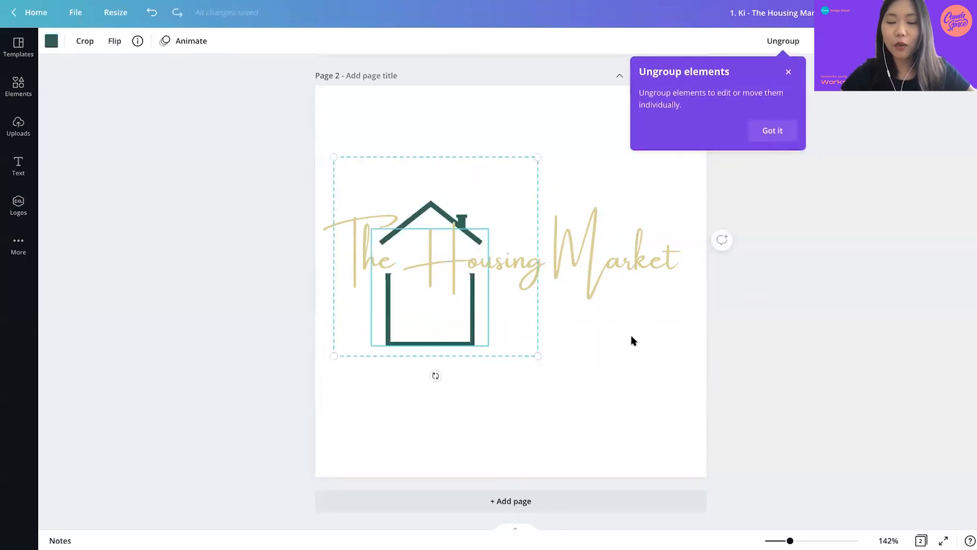
{"action": "left_click", "coordinate": [549, 336]}
{"action": "left_click", "coordinate": [432, 318]}
{"action": "left_click", "coordinate": [450, 410]}
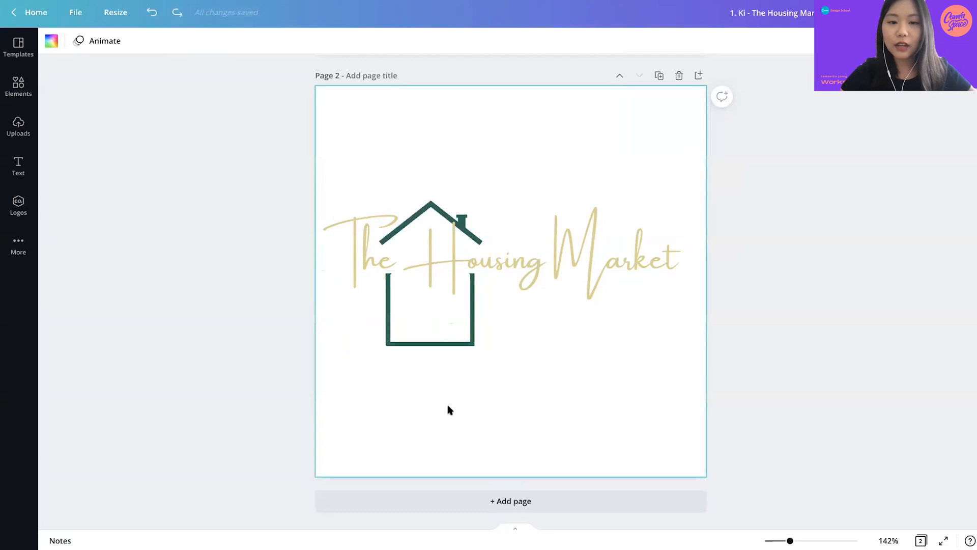
Center the grouped house and the "The Housing Market" text horizontally on page 2.
{"action": "left_click", "coordinate": [441, 321]}
{"action": "left_click_drag", "start_coordinate": [441, 320], "coordinate": [514, 307]}
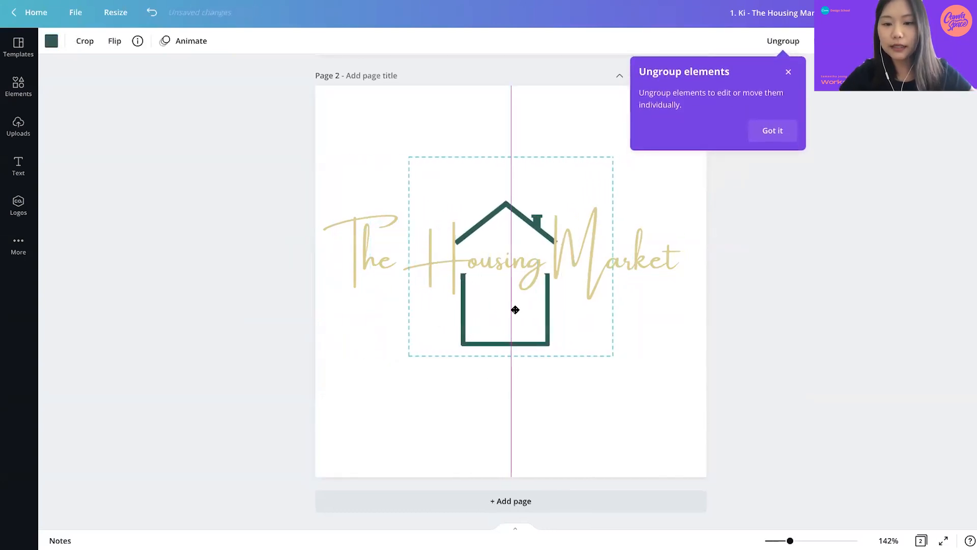
{"action": "left_click_drag", "start_coordinate": [661, 254], "coordinate": [673, 254]}
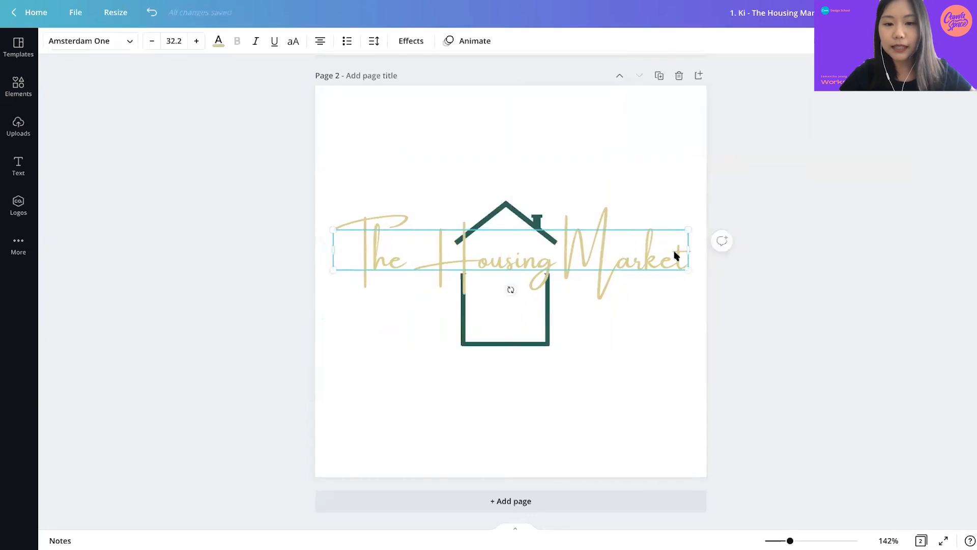
{"action": "left_click", "coordinate": [618, 380]}
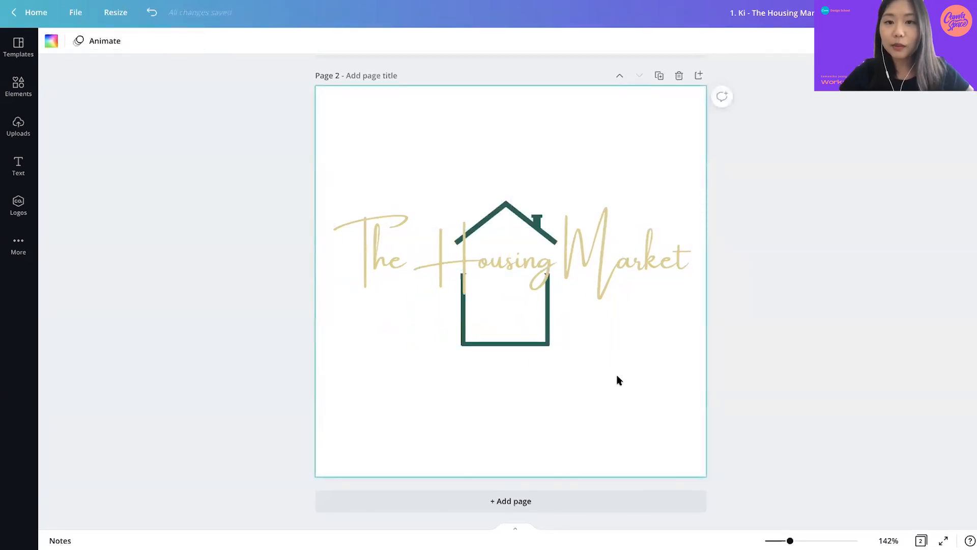
Duplicate the centered logo page and try a smaller layout with the house at the left of the brand text.
{"action": "left_click", "coordinate": [659, 75]}
{"action": "left_click_drag", "start_coordinate": [512, 349], "coordinate": [404, 338]}
{"action": "left_click_drag", "start_coordinate": [503, 282], "coordinate": [576, 289]}
{"action": "left_click_drag", "start_coordinate": [602, 442], "coordinate": [427, 255]}
{"action": "left_click_drag", "start_coordinate": [522, 275], "coordinate": [431, 243]}
{"action": "left_click", "coordinate": [463, 402]}
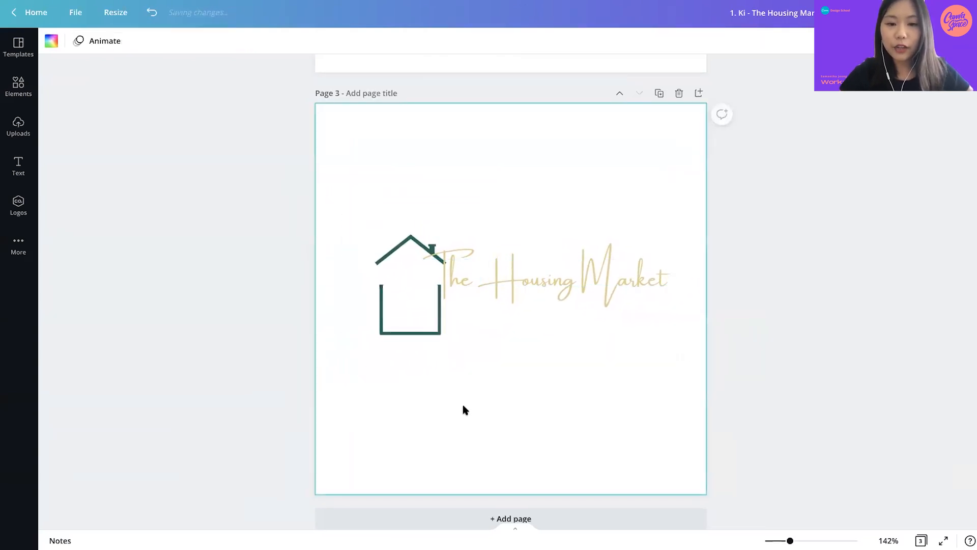
{"action": "left_click", "coordinate": [496, 292]}
{"action": "left_click_drag", "start_coordinate": [519, 273], "coordinate": [521, 285]}
{"action": "left_click", "coordinate": [495, 410]}
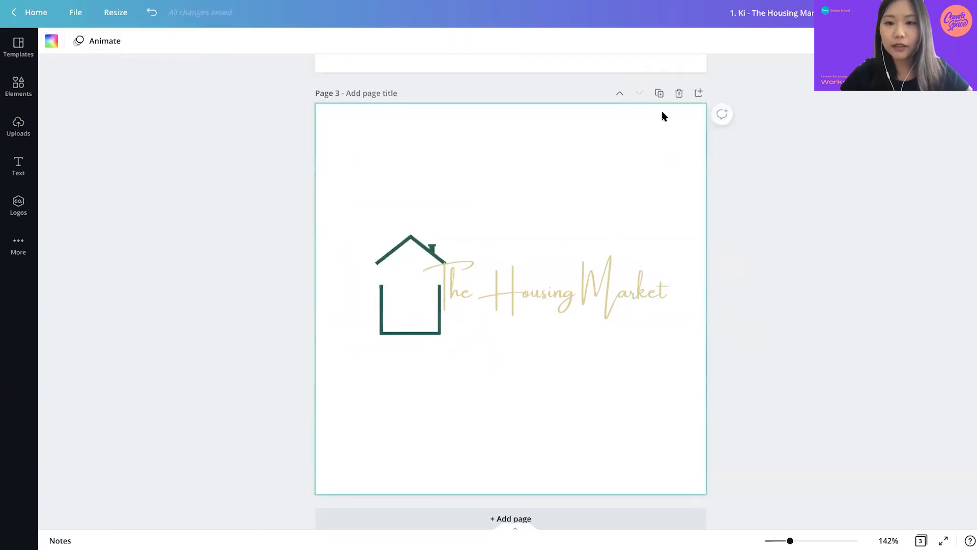
Compare the side-by-side layout with the centered version on page 2 and delete the side-by-side page.
{"action": "scroll", "coordinate": [630, 223], "scroll_direction": "up", "scroll_amount": 5}
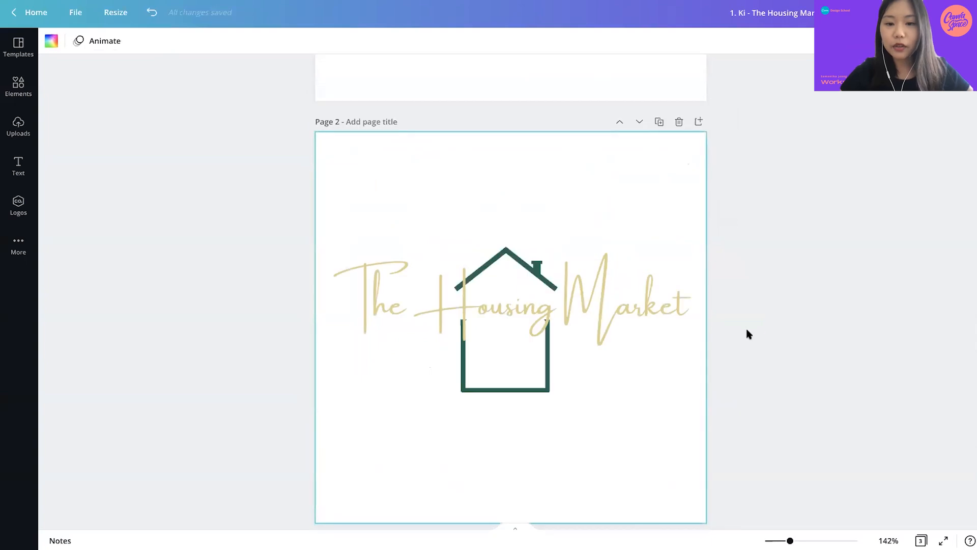
{"action": "scroll", "coordinate": [746, 330], "scroll_direction": "down", "scroll_amount": 5}
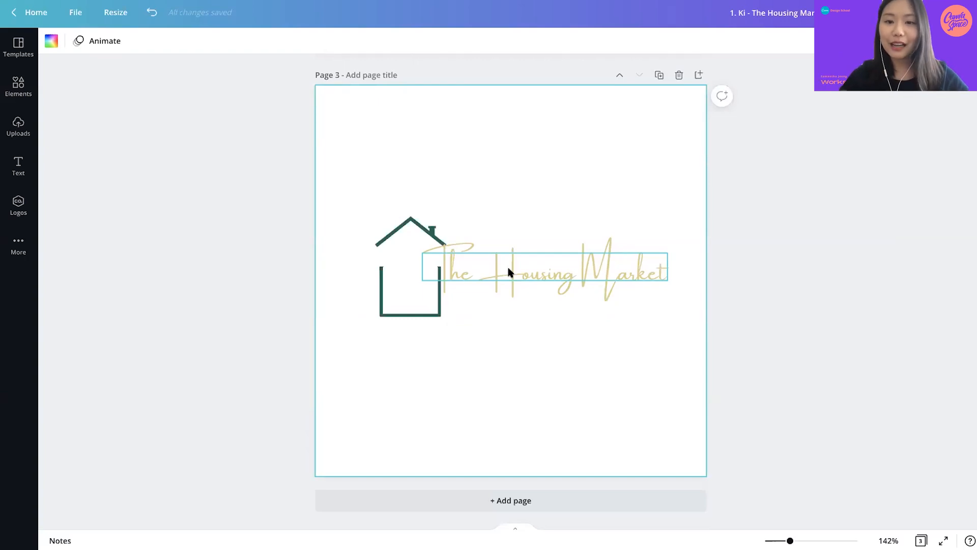
{"action": "scroll", "coordinate": [613, 157], "scroll_direction": "up", "scroll_amount": 5}
{"action": "scroll", "coordinate": [612, 160], "scroll_direction": "up", "scroll_amount": 4}
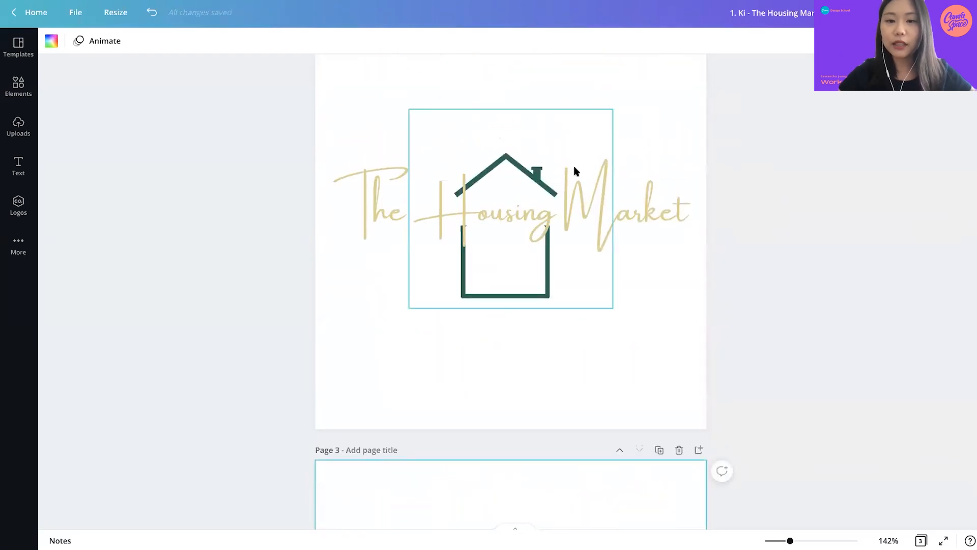
{"action": "scroll", "coordinate": [536, 176], "scroll_direction": "down", "scroll_amount": 2}
{"action": "scroll", "coordinate": [668, 373], "scroll_direction": "down", "scroll_amount": 5}
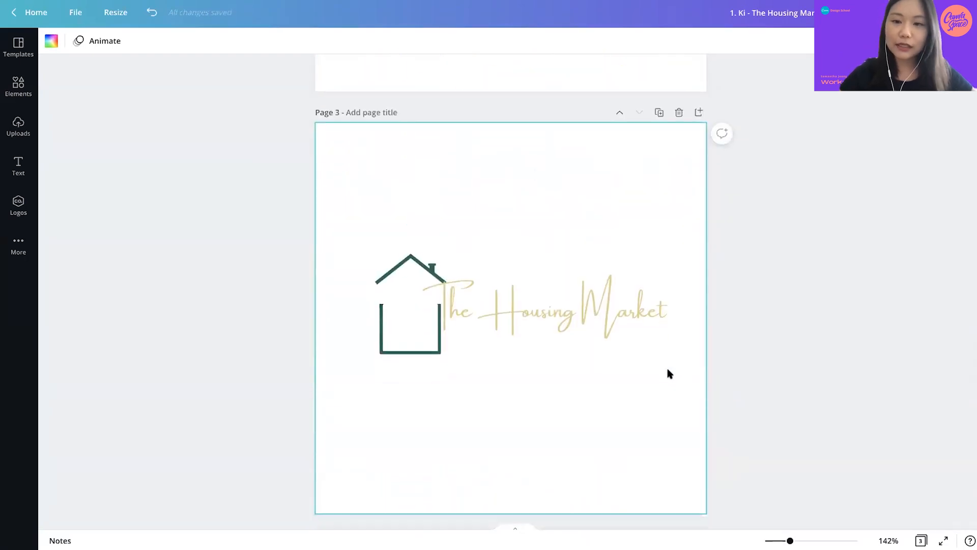
{"action": "left_click", "coordinate": [681, 116]}
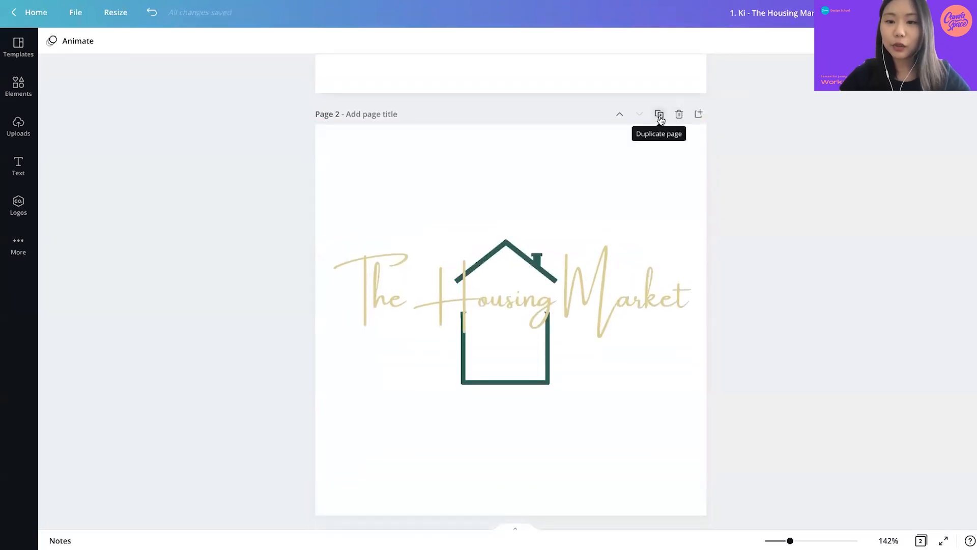
Duplicate page 2 with the centered logo.
{"action": "left_click", "coordinate": [659, 115]}
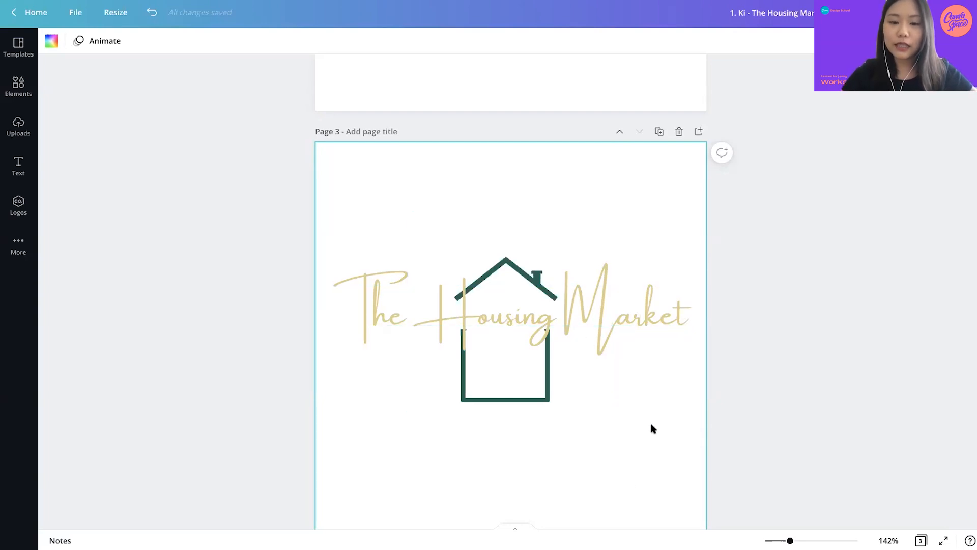
Try scaling the whole logo on page 3 down to a small size and undo the resize.
{"action": "key", "text": "ctrl+a"}
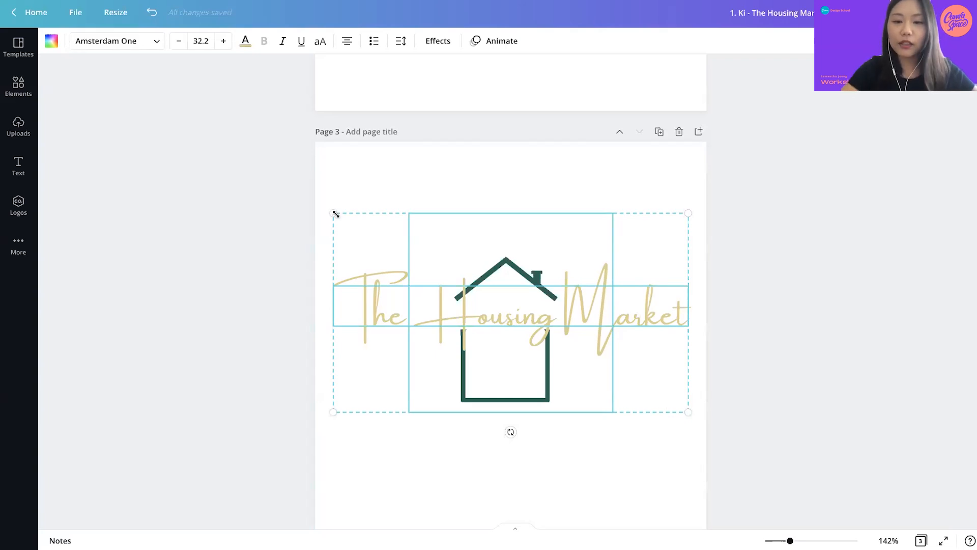
{"action": "left_click_drag", "start_coordinate": [689, 410], "coordinate": [419, 270]}
{"action": "left_click", "coordinate": [492, 312]}
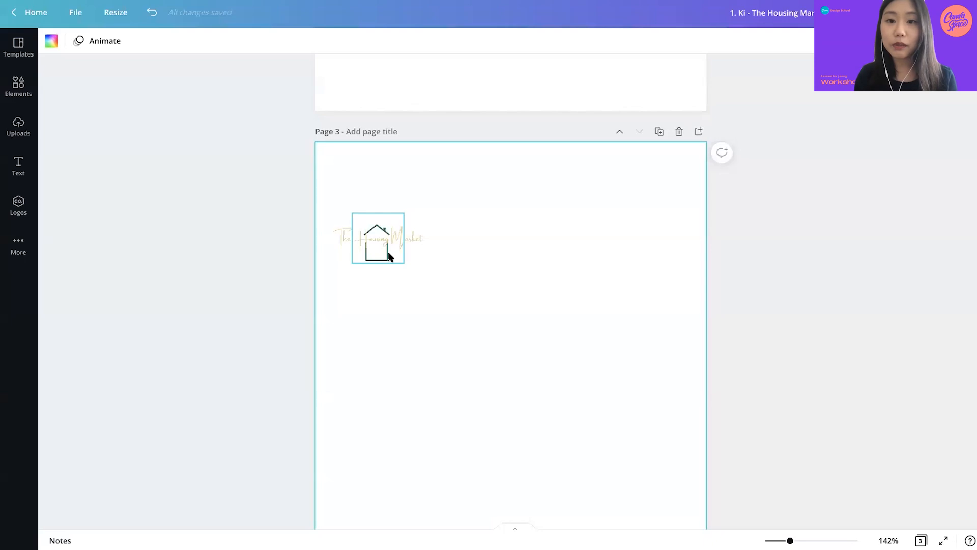
{"action": "key", "text": "ctrl+z"}
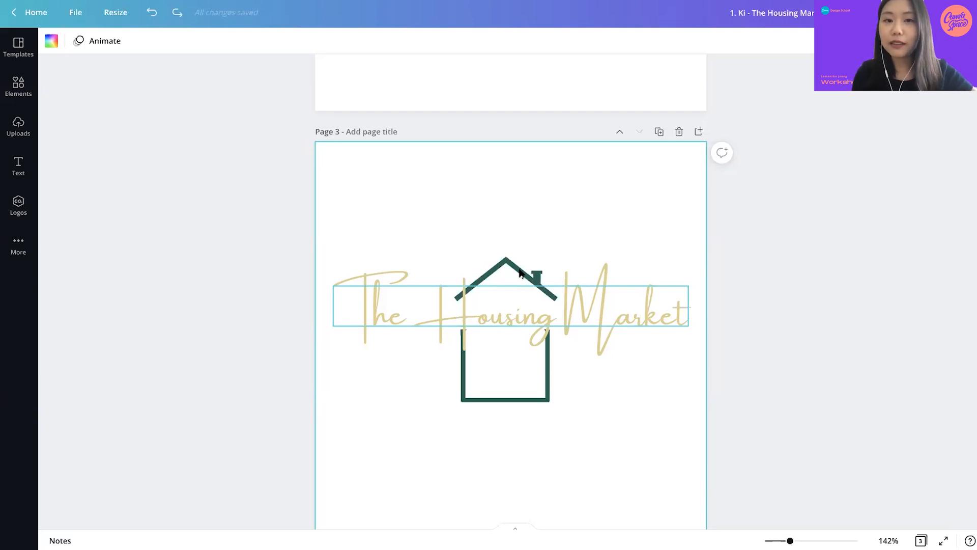
Recolor the "The Housing Market" text on page 3 with the document's dark green, #106552.
{"action": "left_click", "coordinate": [598, 315]}
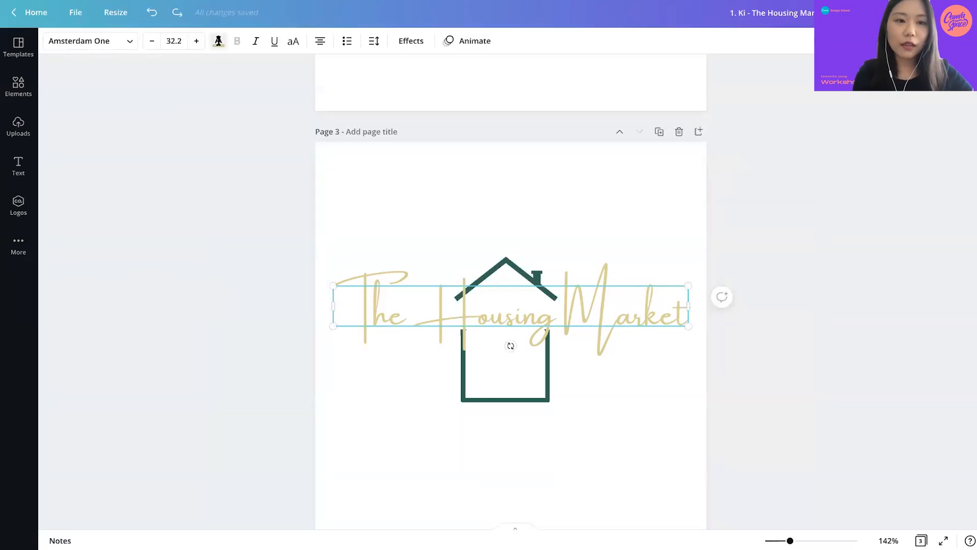
{"action": "left_click", "coordinate": [218, 41]}
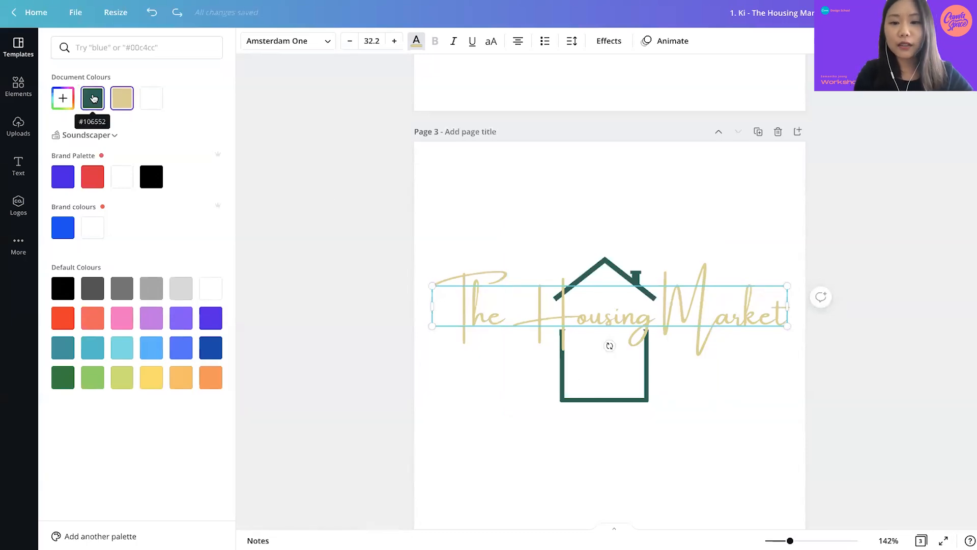
{"action": "left_click", "coordinate": [93, 98]}
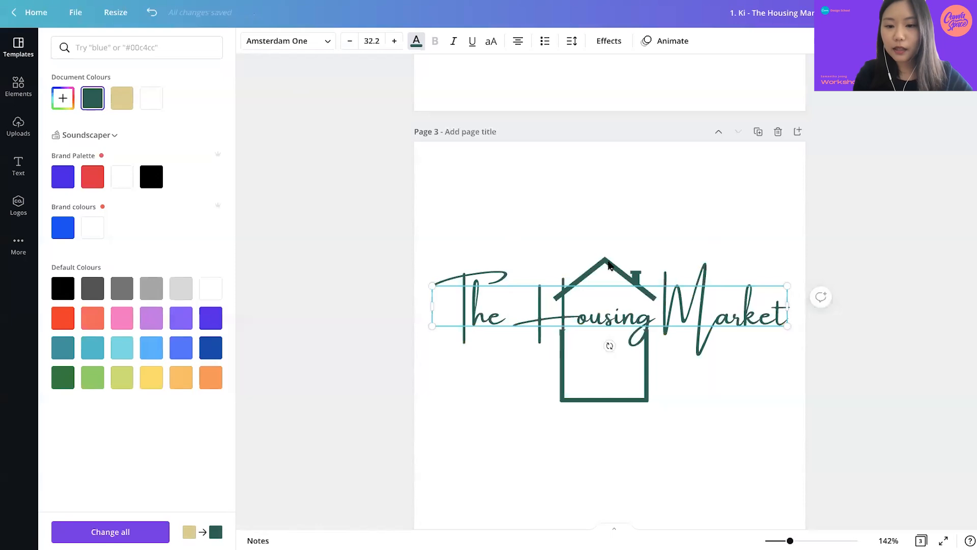
Ungroup the house icon on page 3 into its separate shapes.
{"action": "left_click", "coordinate": [581, 401]}
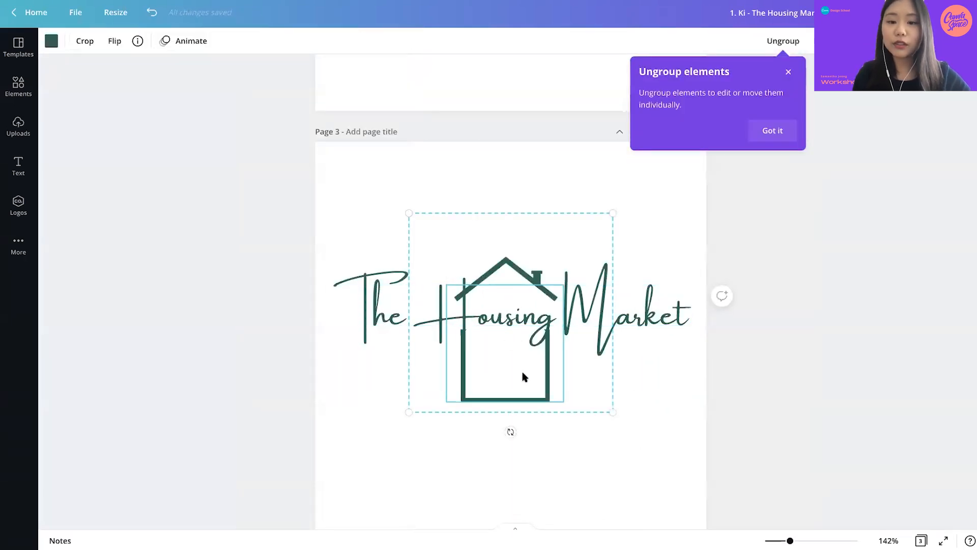
{"action": "left_click", "coordinate": [622, 477]}
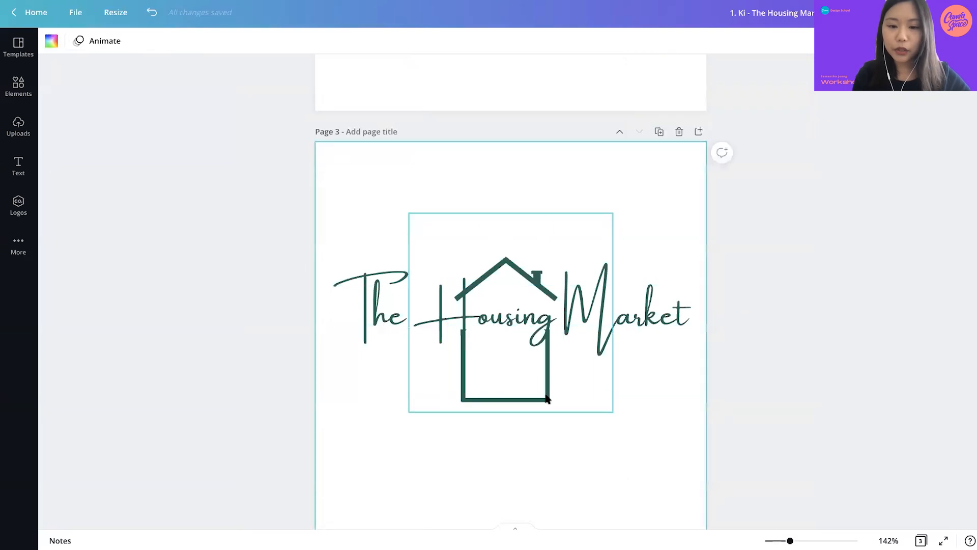
{"action": "left_click", "coordinate": [547, 398]}
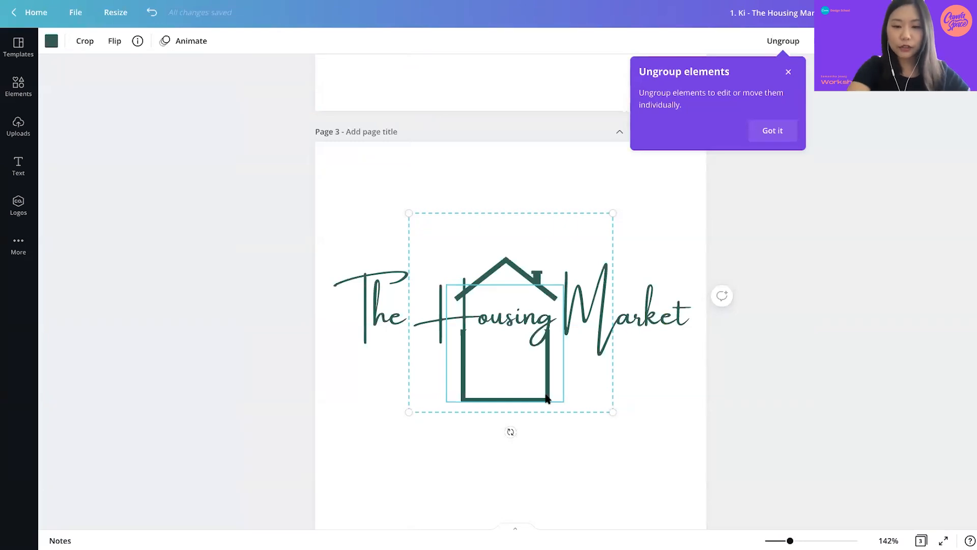
{"action": "scroll", "coordinate": [515, 343], "scroll_direction": "down", "scroll_amount": 1}
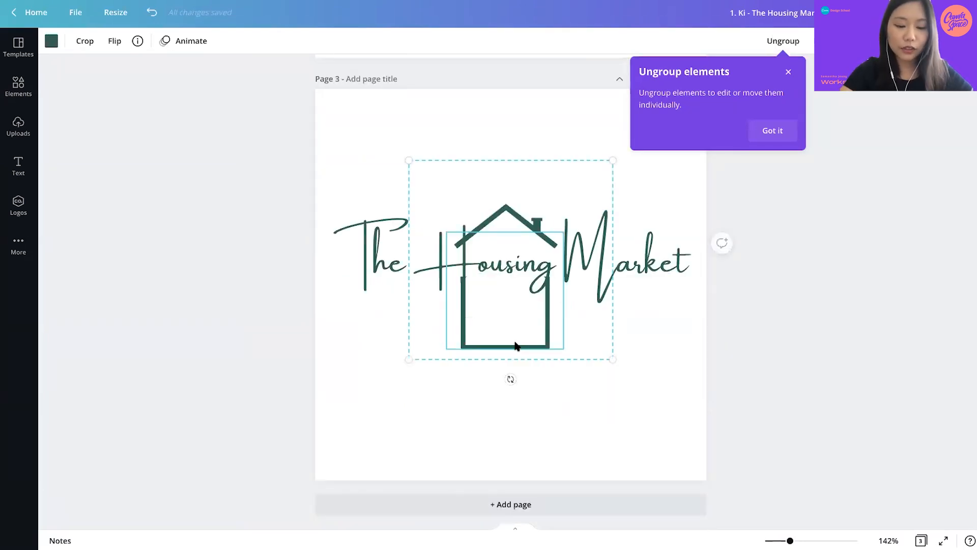
{"action": "key", "text": "ctrl+shift+g"}
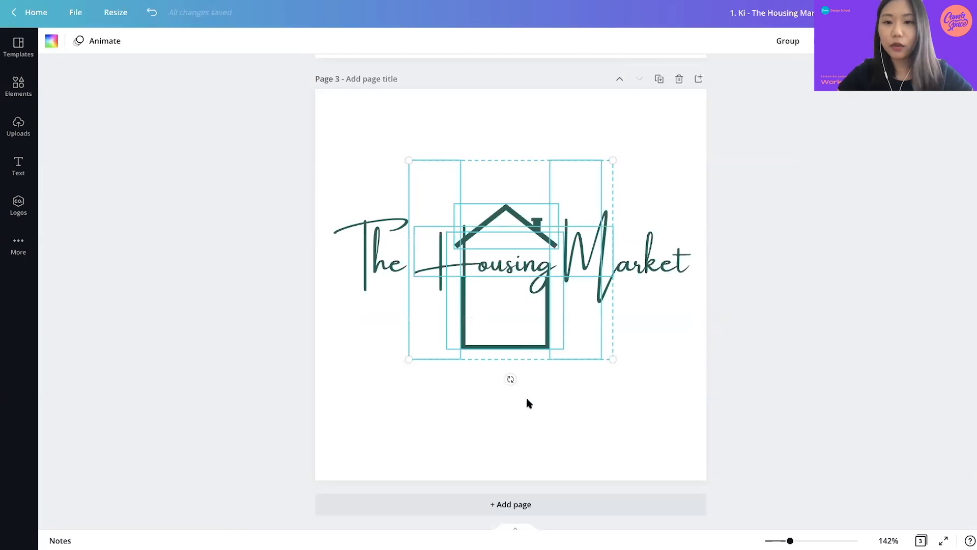
{"action": "left_click", "coordinate": [641, 419]}
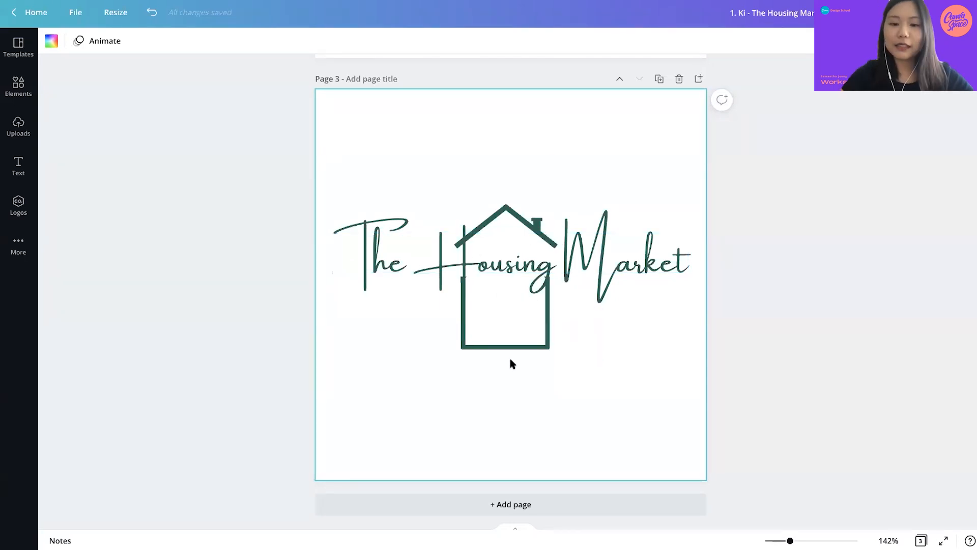
Recolor the lower body of the house on page 3 with the document's gold color.
{"action": "left_click", "coordinate": [517, 344]}
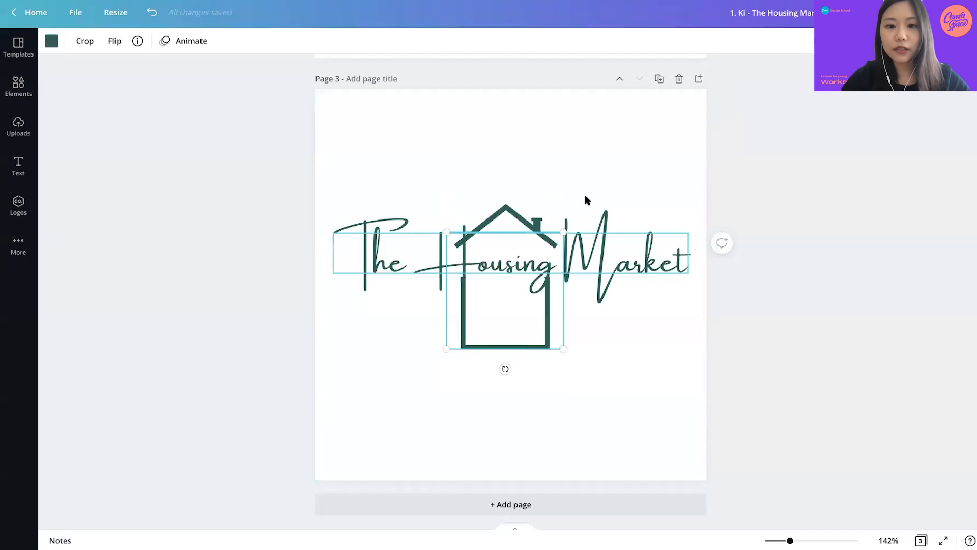
{"action": "left_click", "coordinate": [52, 41]}
{"action": "left_click", "coordinate": [122, 97]}
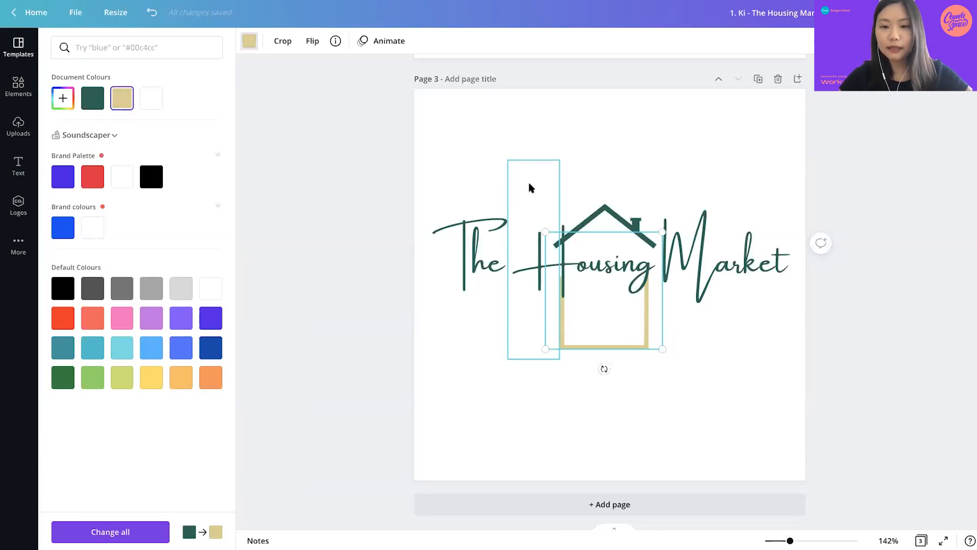
Recolor the house's roof and chimney on page 3 with the document's gold color.
{"action": "left_click", "coordinate": [624, 212]}
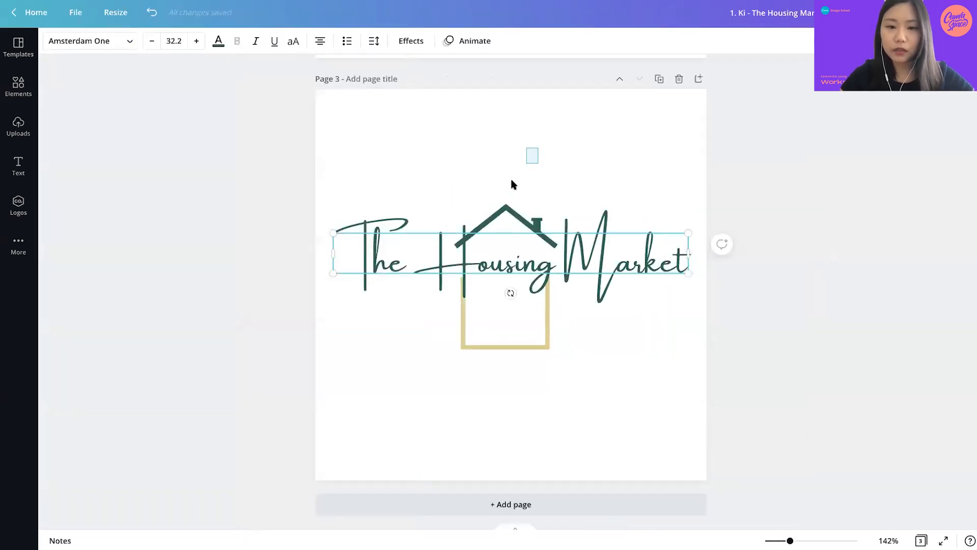
{"action": "left_click", "coordinate": [507, 220]}
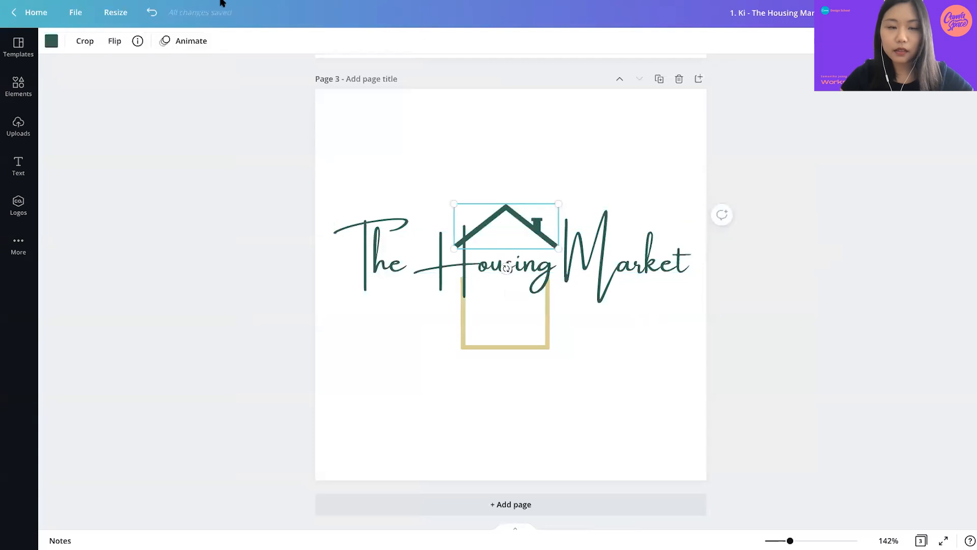
{"action": "left_click", "coordinate": [52, 41]}
{"action": "left_click", "coordinate": [122, 98]}
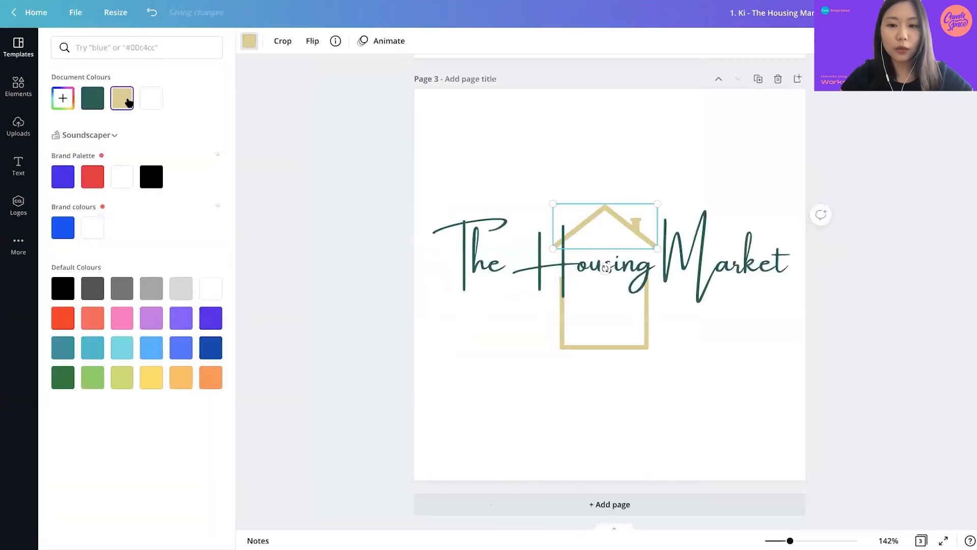
{"action": "left_click", "coordinate": [615, 427]}
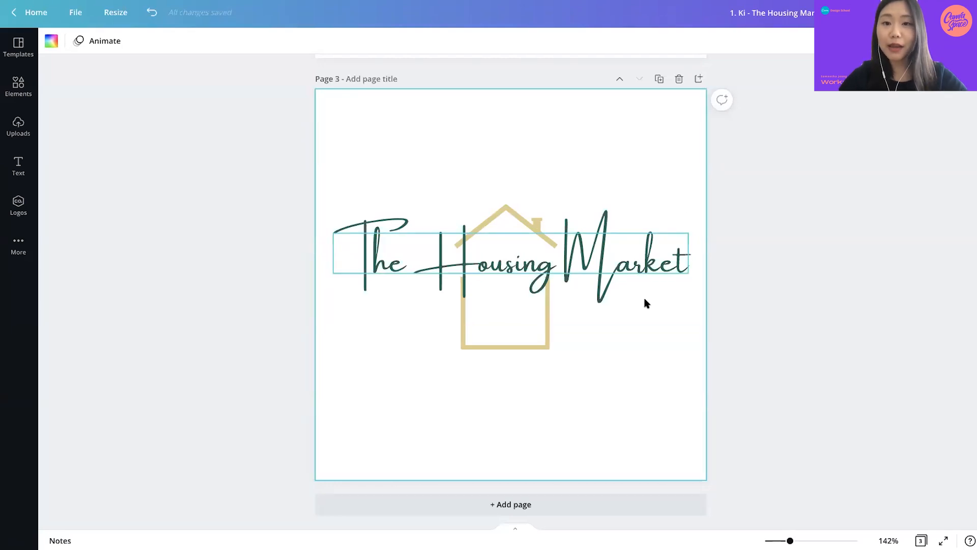
Group the whole logo on page 3, try scaling it down to a small size, undo the resize and ungroup it.
{"action": "left_click_drag", "start_coordinate": [637, 386], "coordinate": [404, 200]}
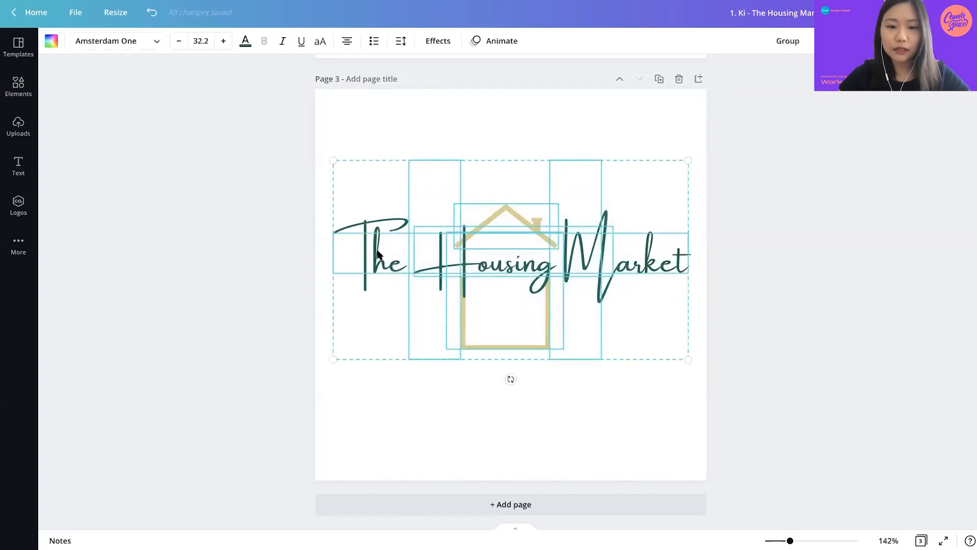
{"action": "key", "text": "ctrl+g"}
{"action": "left_click_drag", "start_coordinate": [691, 360], "coordinate": [420, 252]}
{"action": "left_click", "coordinate": [429, 274]}
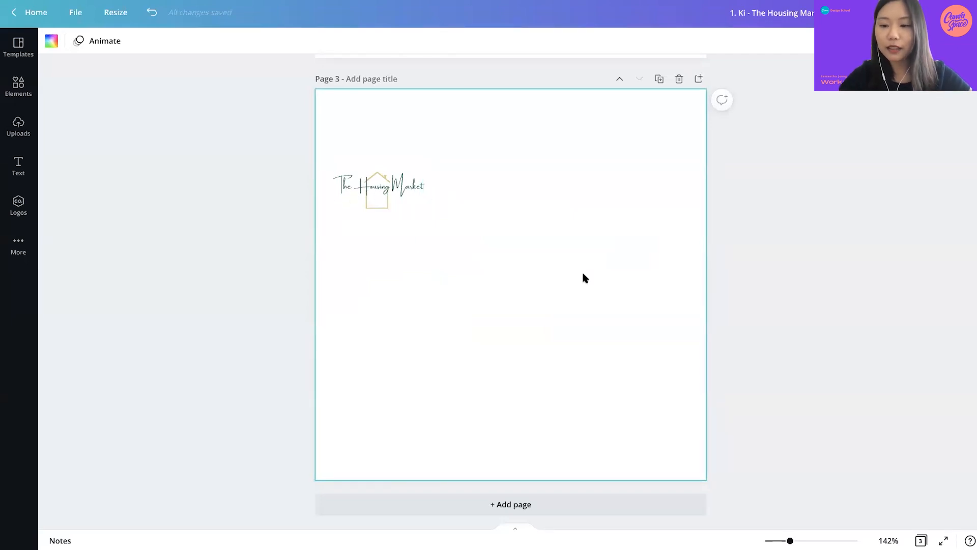
{"action": "key", "text": "ctrl+z"}
{"action": "left_click", "coordinate": [483, 278]}
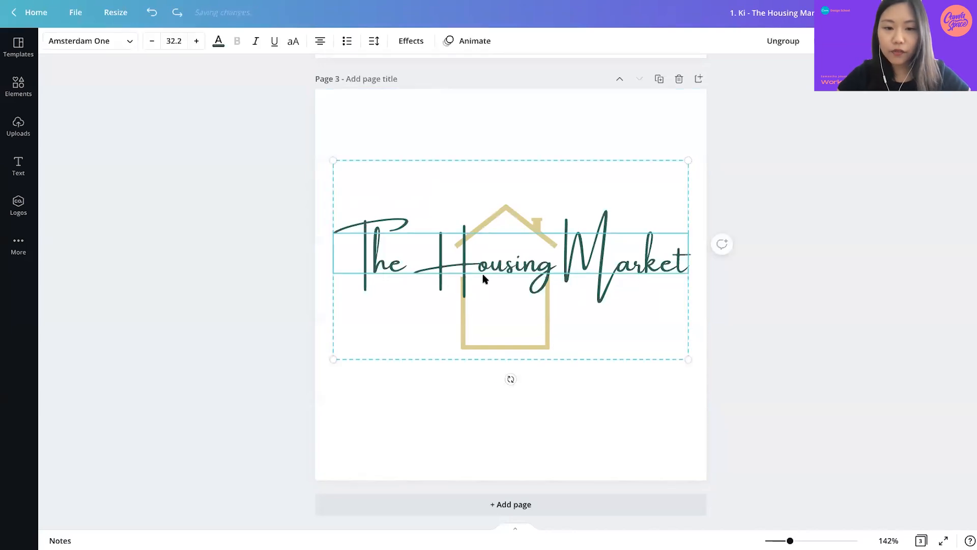
{"action": "key", "text": "ctrl+shift+g"}
{"action": "key", "text": "Escape"}
Extend the white cover box on page 3 downward to the bottom of the lettering, hiding more of the house walls.
{"action": "left_click", "coordinate": [526, 270]}
{"action": "left_click_drag", "start_coordinate": [513, 276], "coordinate": [511, 301]}
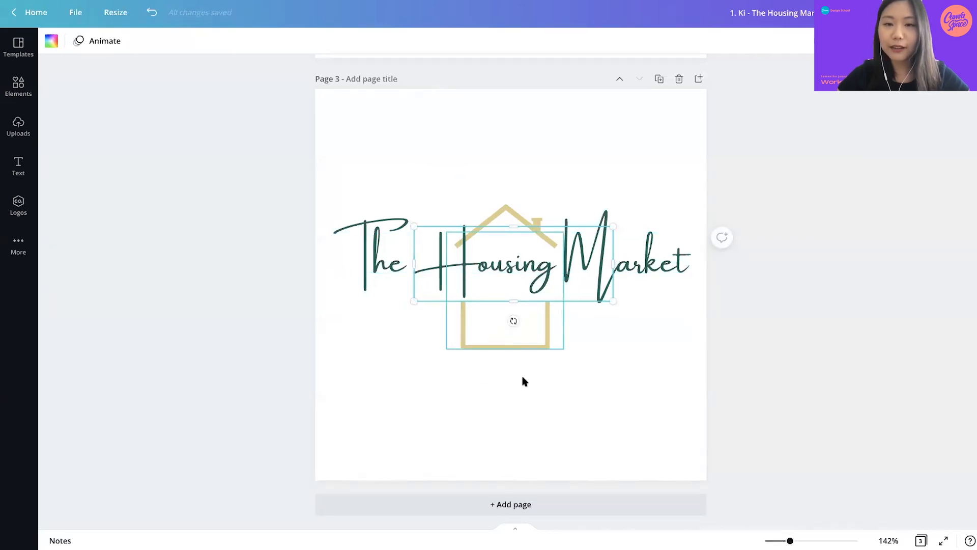
{"action": "left_click", "coordinate": [641, 381]}
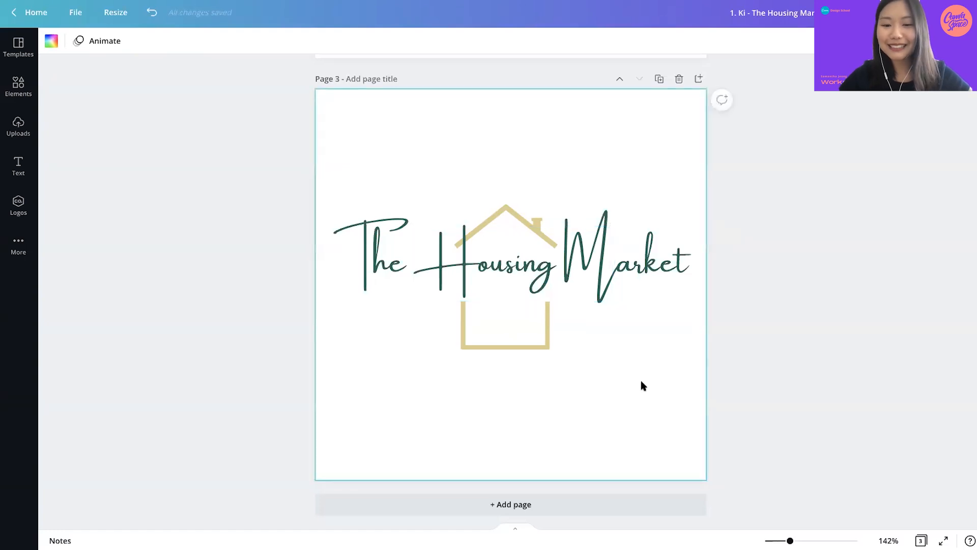
Duplicate page 3 and move the lower body of the house up toward the text on page 4.
{"action": "left_click", "coordinate": [660, 80]}
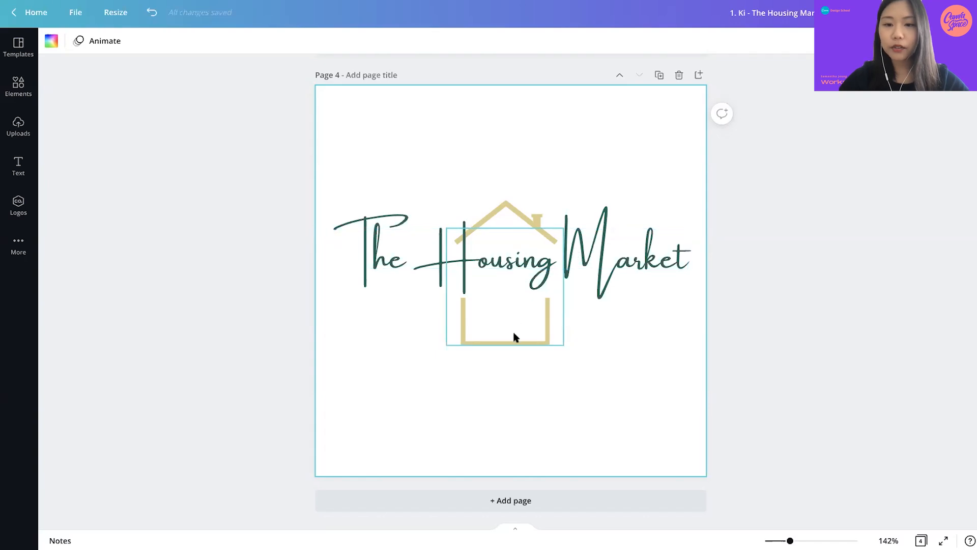
{"action": "left_click_drag", "start_coordinate": [514, 337], "coordinate": [514, 307]}
{"action": "key", "text": "ctrl+z"}
{"action": "left_click_drag", "start_coordinate": [685, 314], "coordinate": [606, 281]}
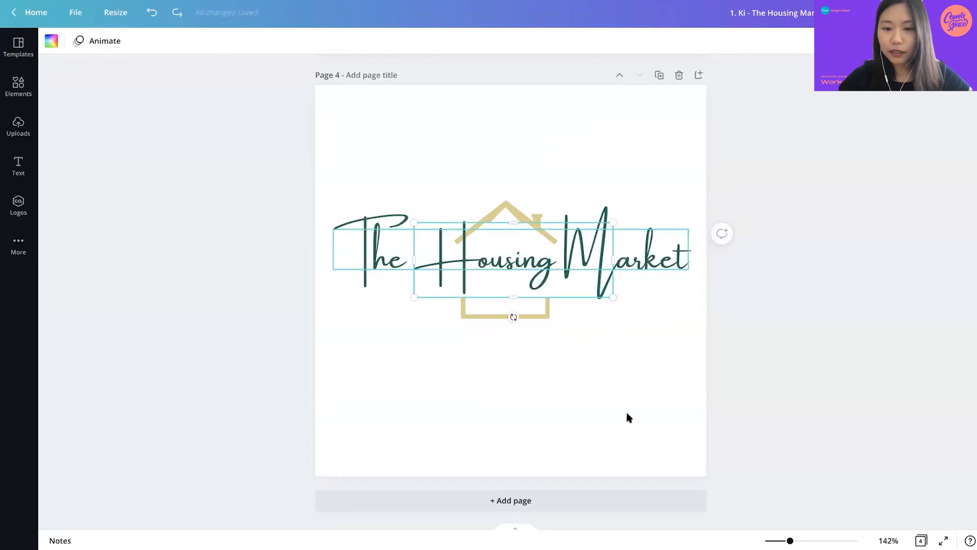
Extend page 4's white cover box up to the roof's peak and move the brand text slightly down between roof and base.
{"action": "left_click_drag", "start_coordinate": [513, 223], "coordinate": [504, 199]}
{"action": "left_click", "coordinate": [476, 155]}
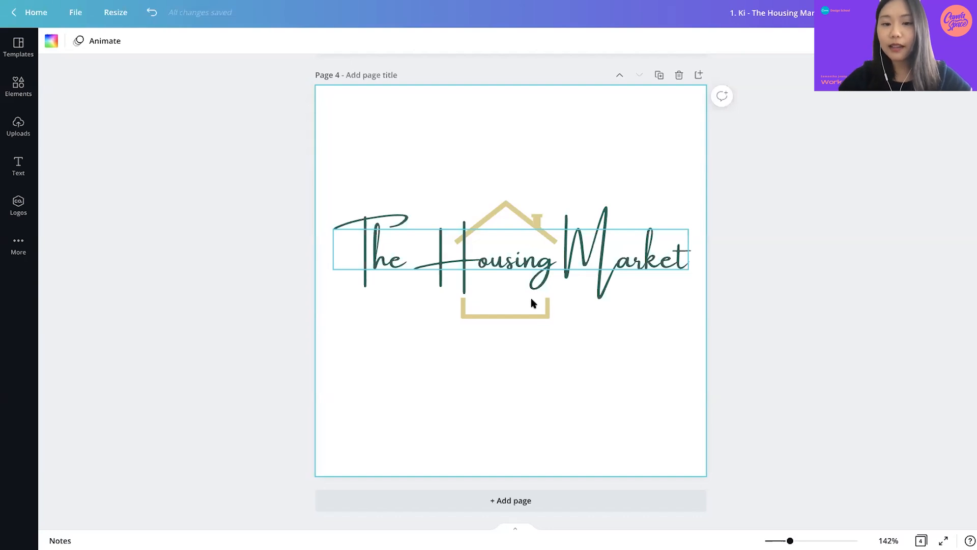
{"action": "left_click_drag", "start_coordinate": [614, 255], "coordinate": [614, 261]}
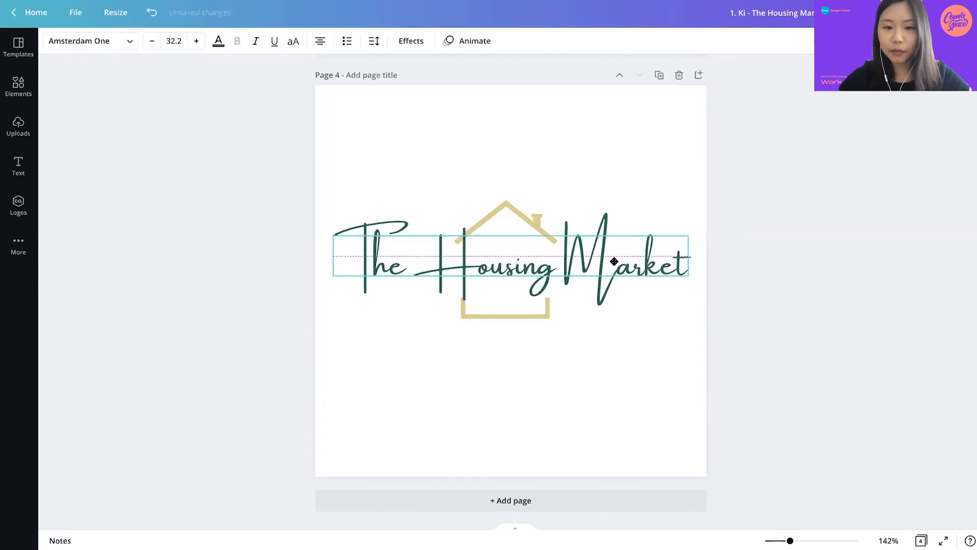
{"action": "left_click", "coordinate": [625, 348]}
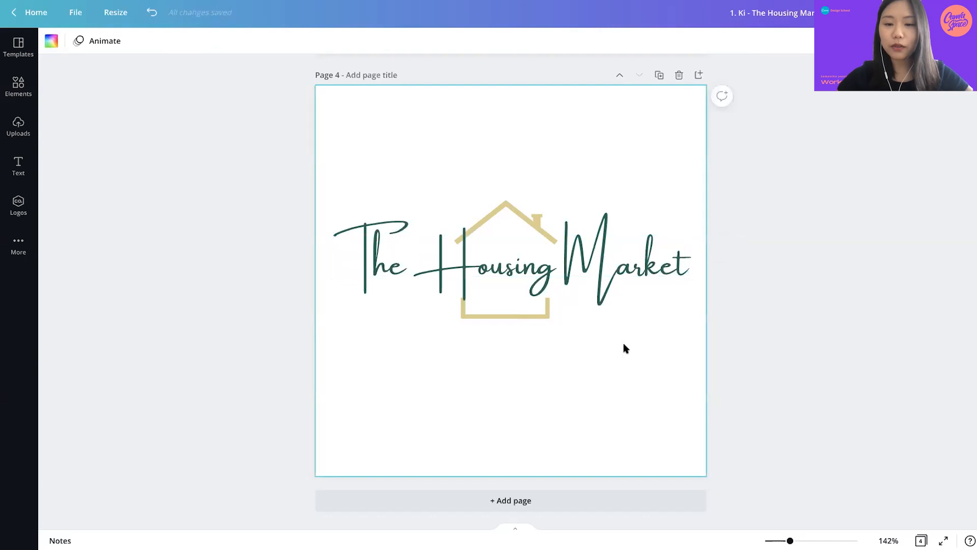
Group the house shapes, cover boxes and brand text on page 4 into one object.
{"action": "left_click_drag", "start_coordinate": [634, 389], "coordinate": [390, 173]}
{"action": "key", "text": "ctrl+g"}
{"action": "left_click", "coordinate": [663, 434]}
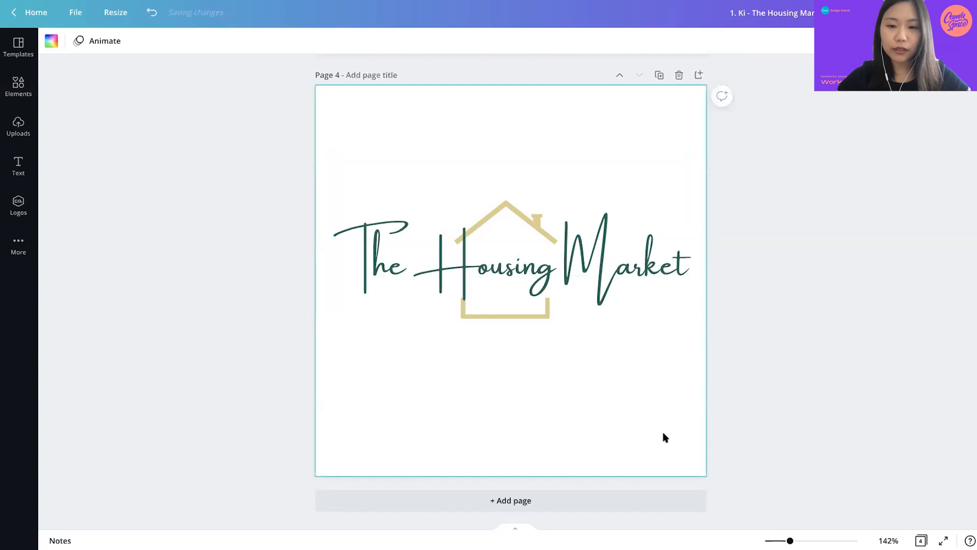
Try scaling the grouped logo on page 4 down to a small size and undo the resize.
{"action": "left_click", "coordinate": [665, 274]}
{"action": "left_click_drag", "start_coordinate": [689, 357], "coordinate": [470, 239]}
{"action": "left_click", "coordinate": [503, 271]}
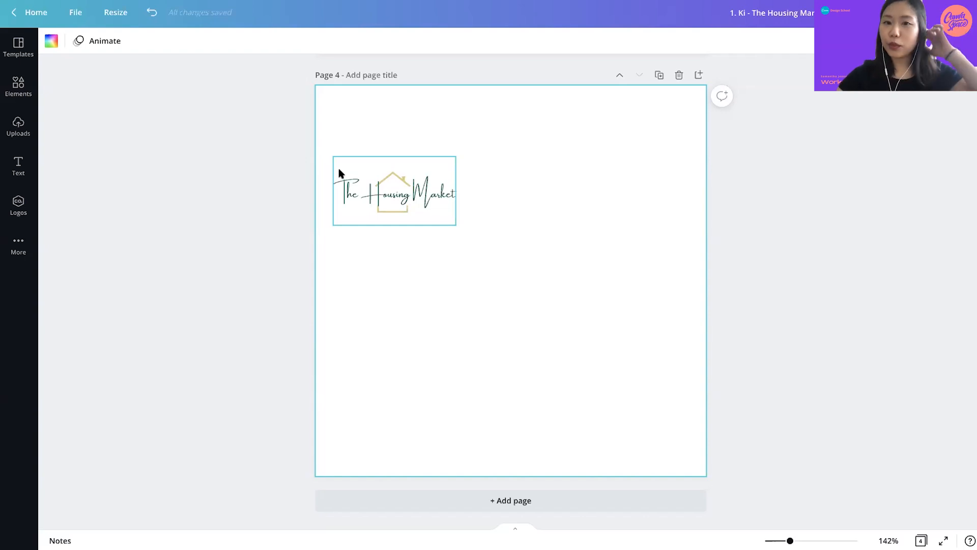
{"action": "key", "text": "ctrl+z"}
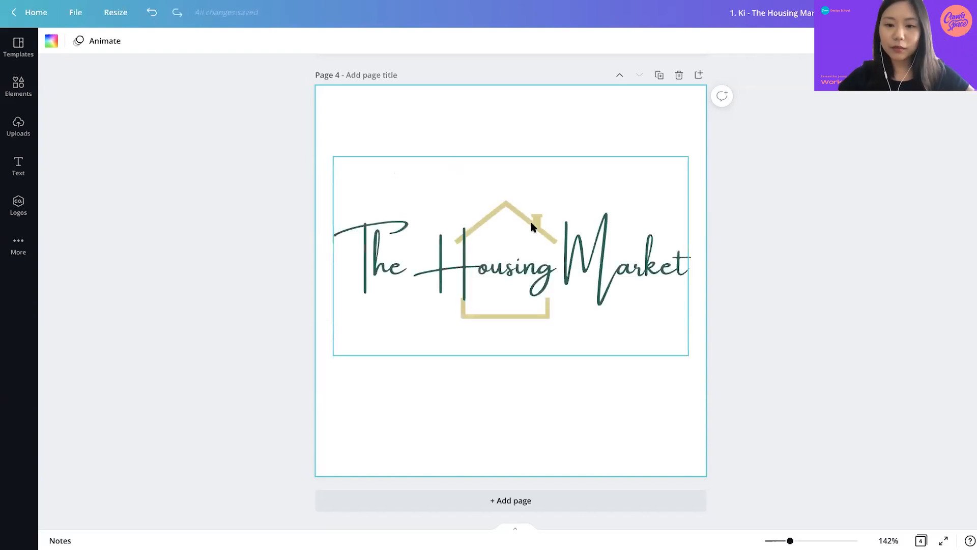
Move the grouped logo down to the vertical center of page 4.
{"action": "left_click_drag", "start_coordinate": [504, 253], "coordinate": [505, 281]}
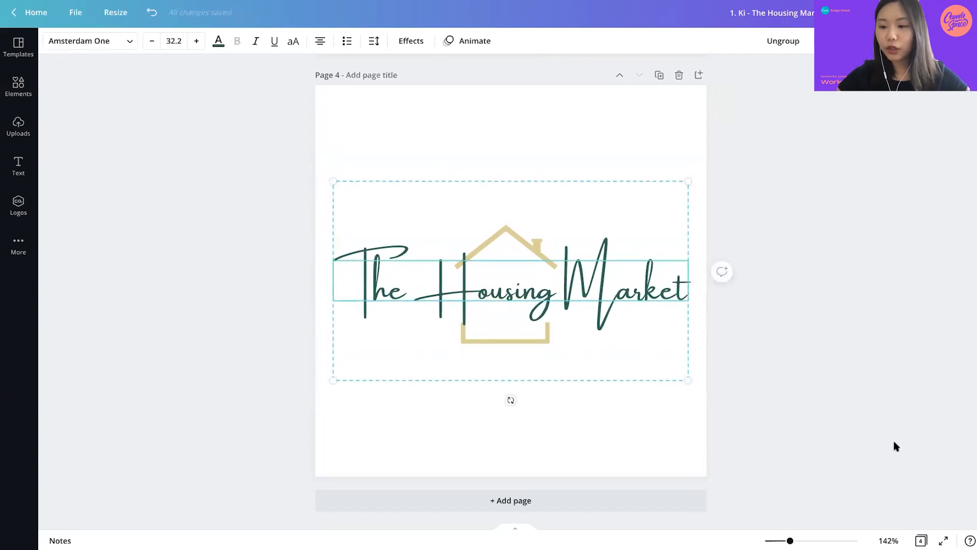
{"action": "left_click", "coordinate": [958, 208]}
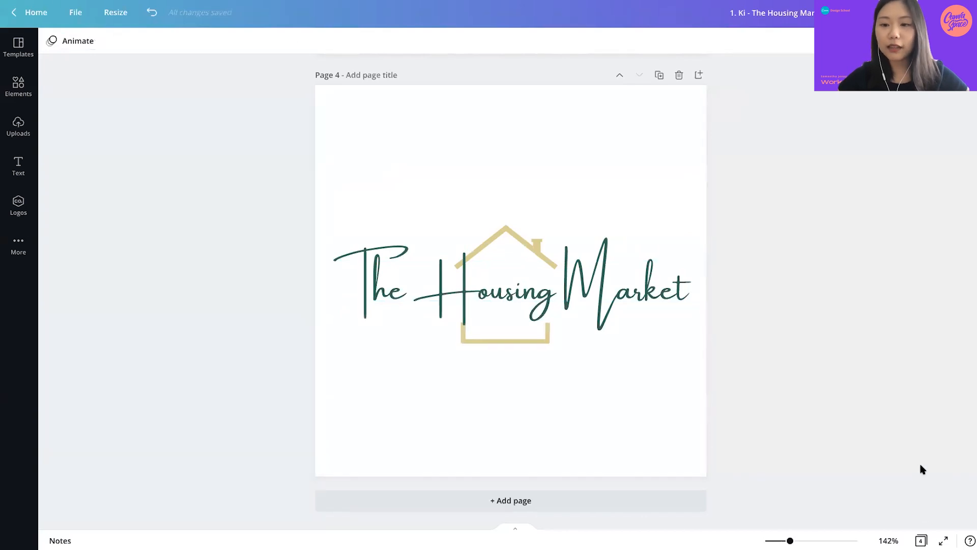
{"action": "scroll", "coordinate": [908, 327], "scroll_direction": "up", "scroll_amount": 20}
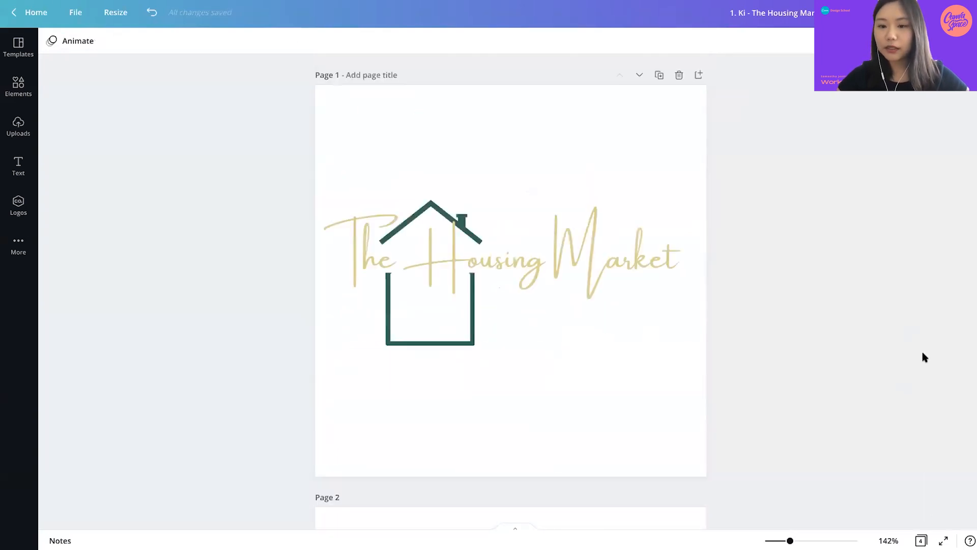
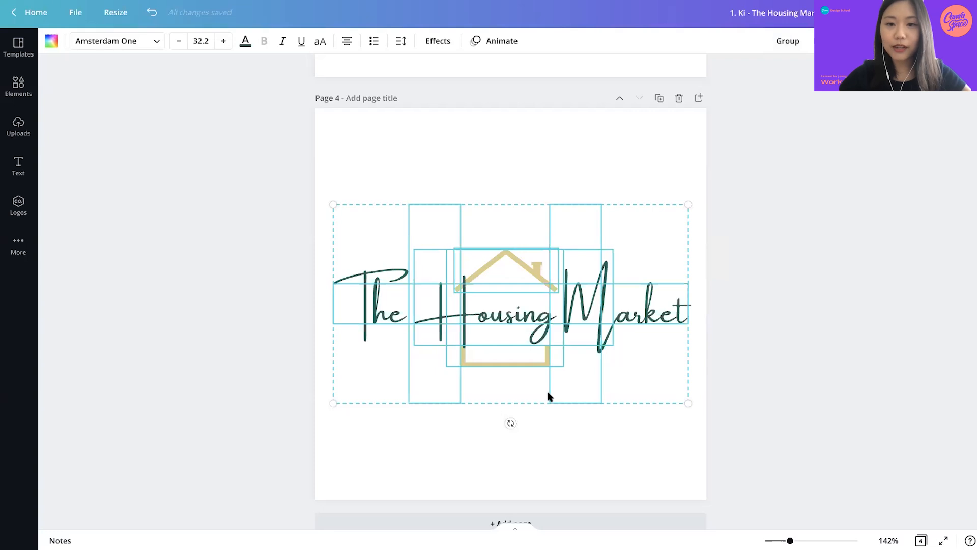
Regroup the selected logo elements on page 4.
{"action": "left_click", "coordinate": [787, 42]}
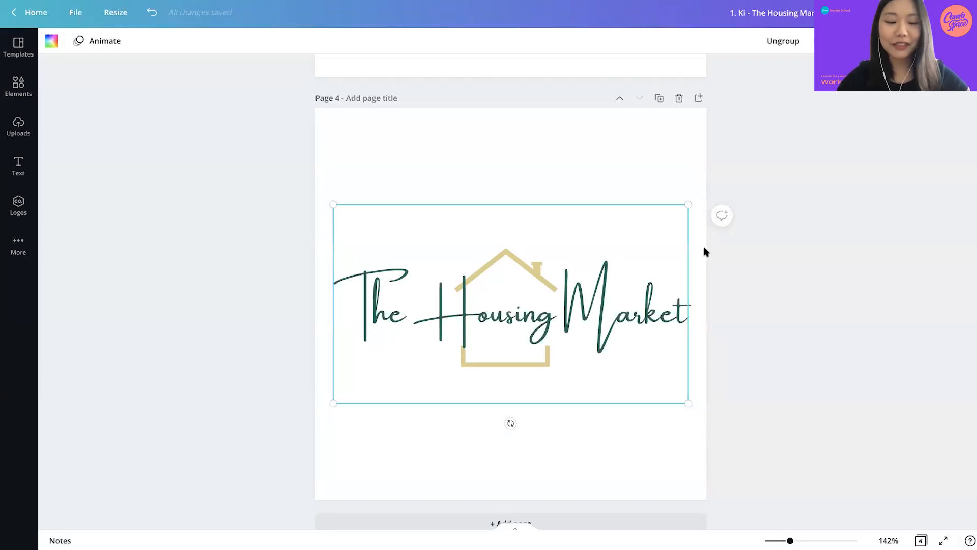
{"action": "key", "text": "Escape"}
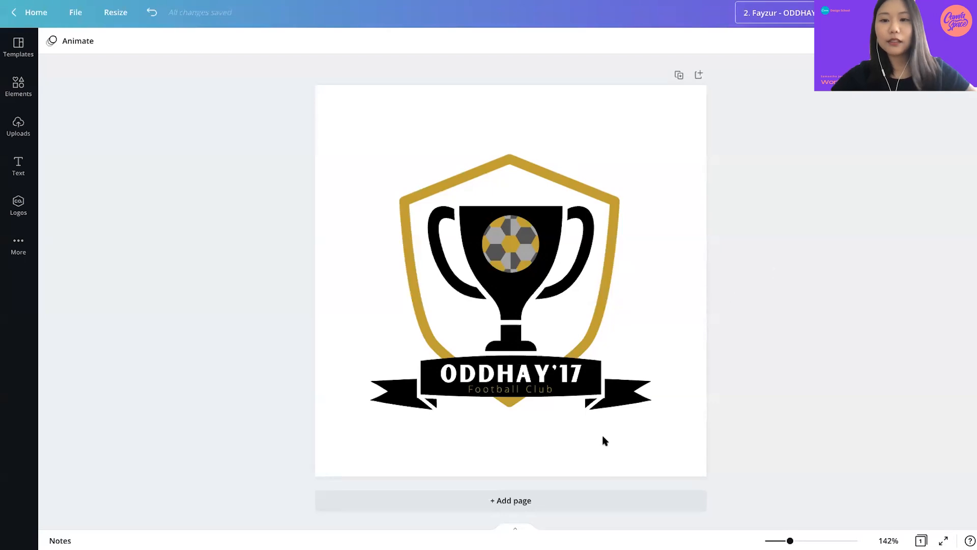
Duplicate the page with the original ODDHAY'17 trophy logo.
{"action": "left_click", "coordinate": [679, 76]}
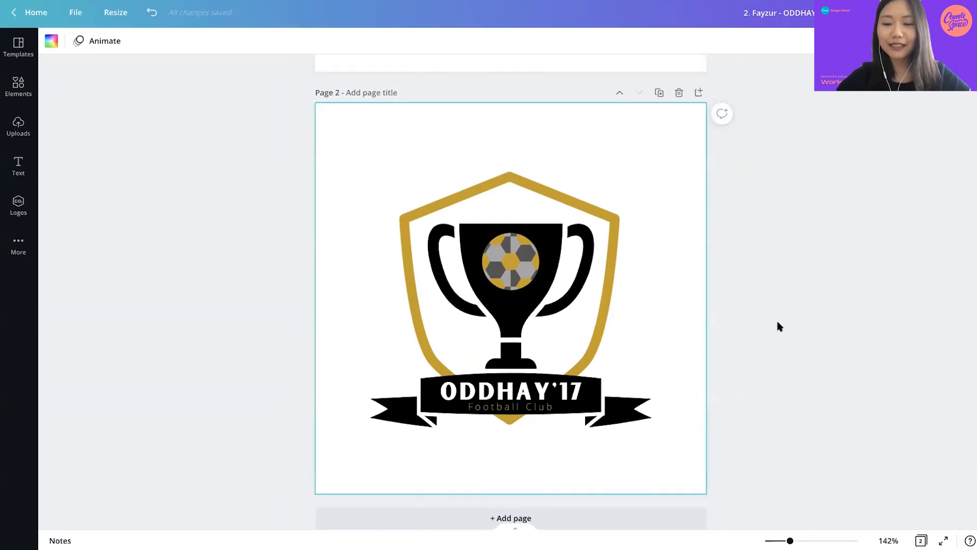
{"action": "scroll", "coordinate": [794, 278], "scroll_direction": "down", "scroll_amount": 1}
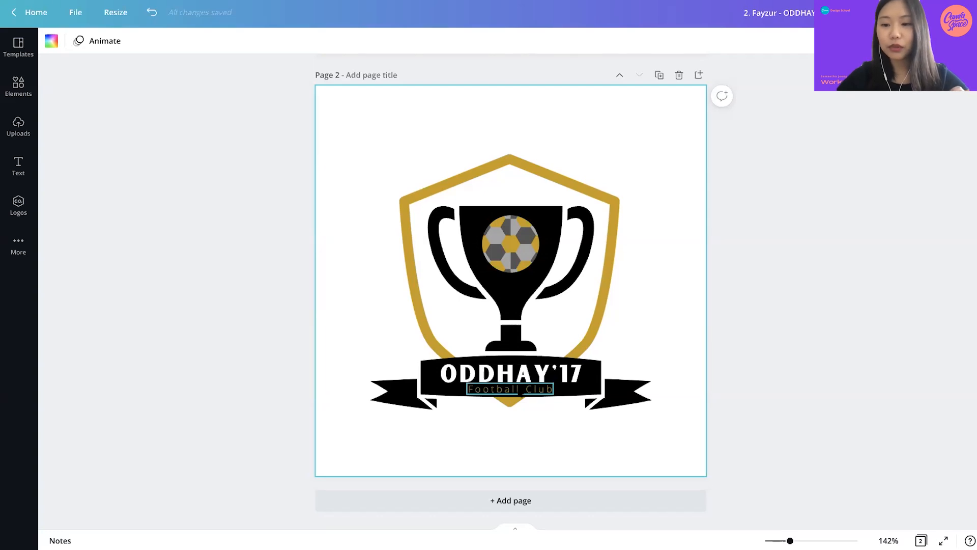
Make the "Football Club" text on page 2's banner bold.
{"action": "left_click", "coordinate": [519, 390]}
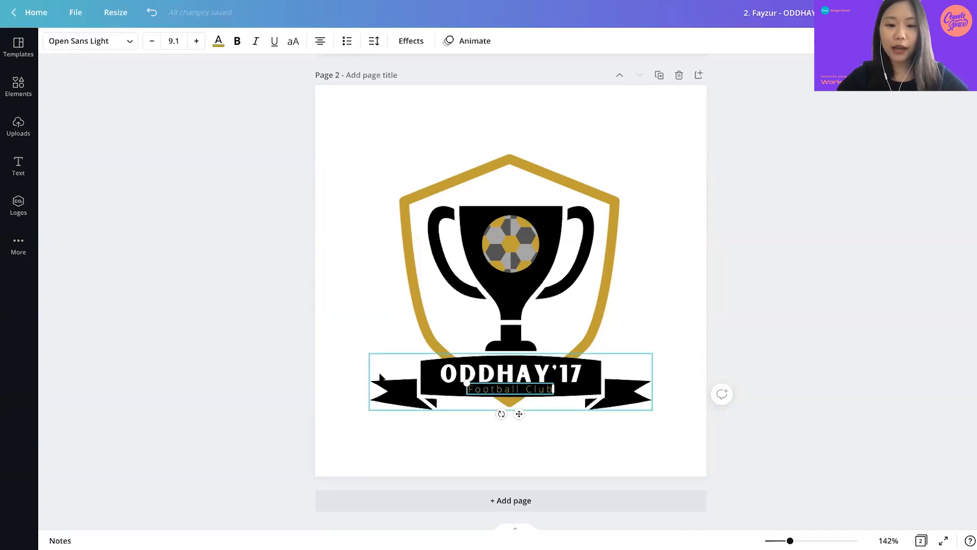
{"action": "left_click", "coordinate": [237, 42]}
{"action": "left_click", "coordinate": [237, 41]}
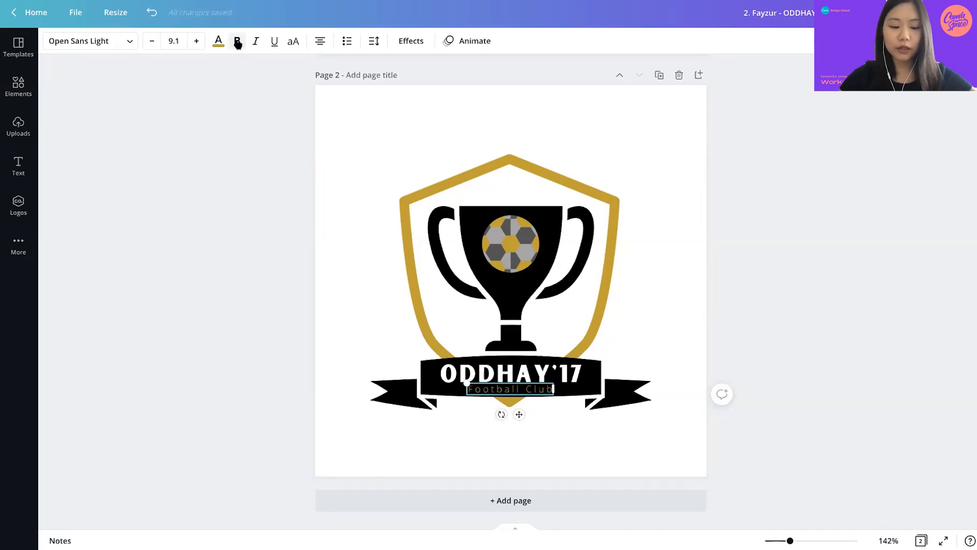
{"action": "left_click", "coordinate": [237, 42]}
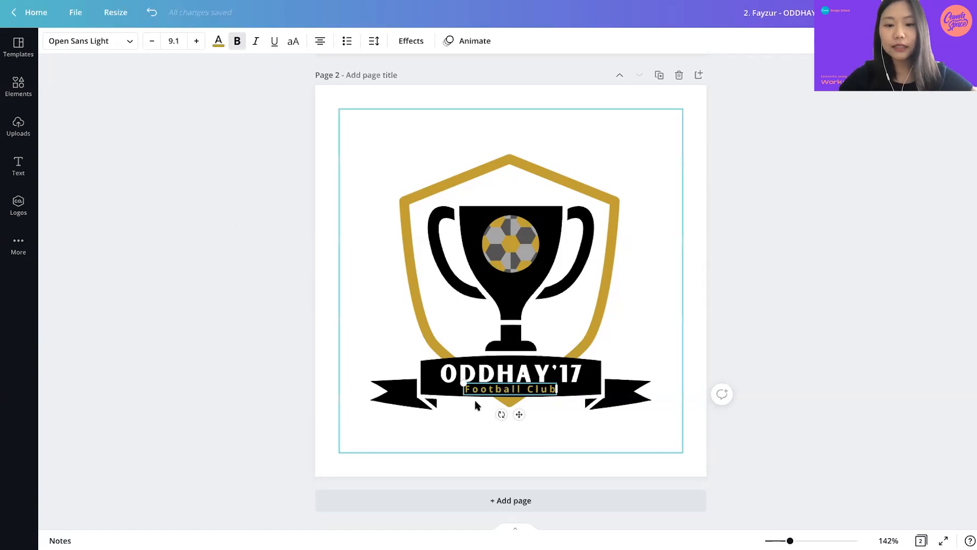
Search the fonts for "open sans" and set the "Football Club" text to Open Sans Extra Bold.
{"action": "left_click", "coordinate": [80, 39]}
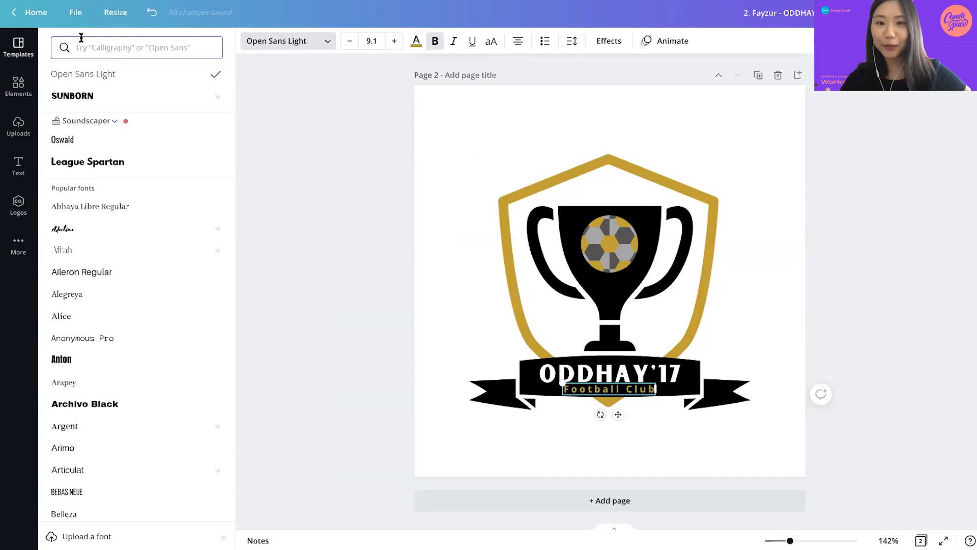
{"action": "left_click", "coordinate": [92, 39]}
{"action": "type", "text": "open sans"}
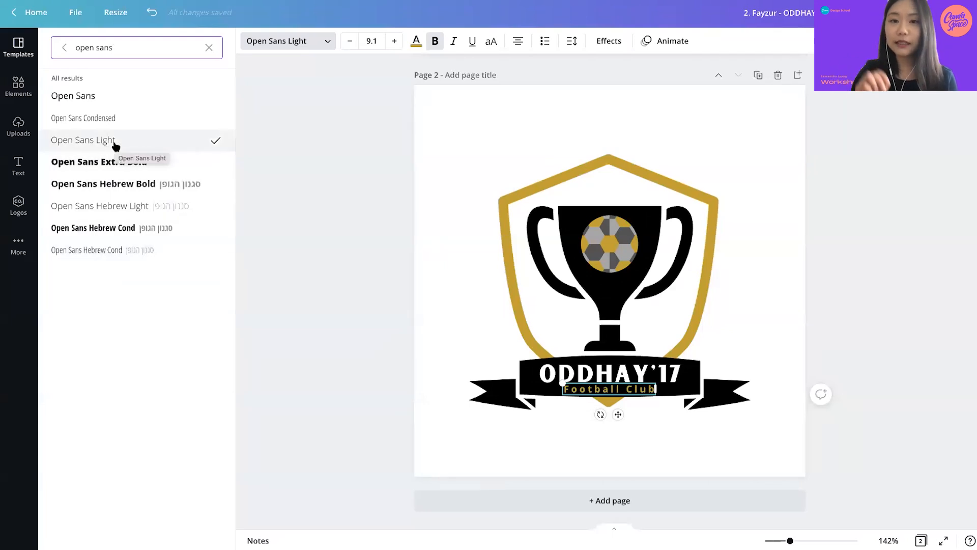
{"action": "left_click", "coordinate": [144, 164]}
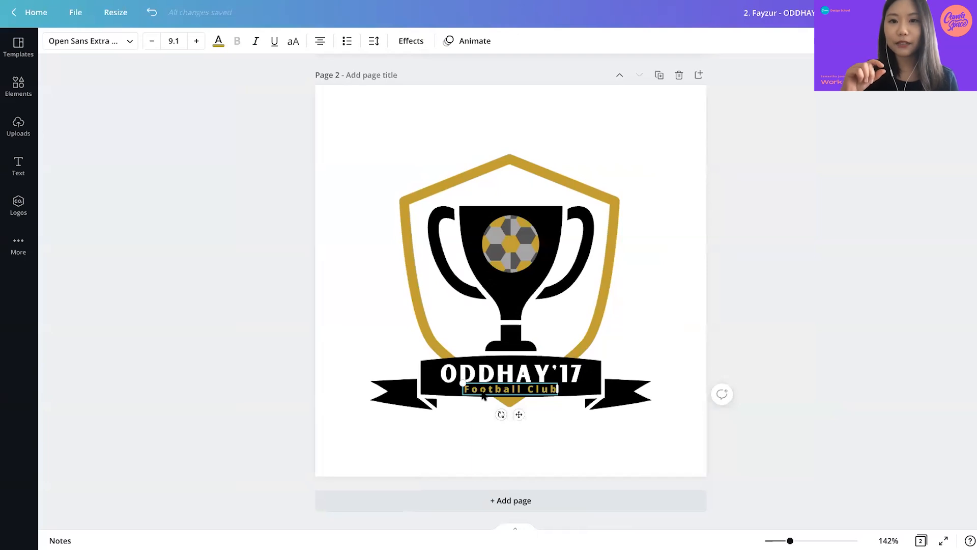
{"action": "left_click", "coordinate": [774, 264]}
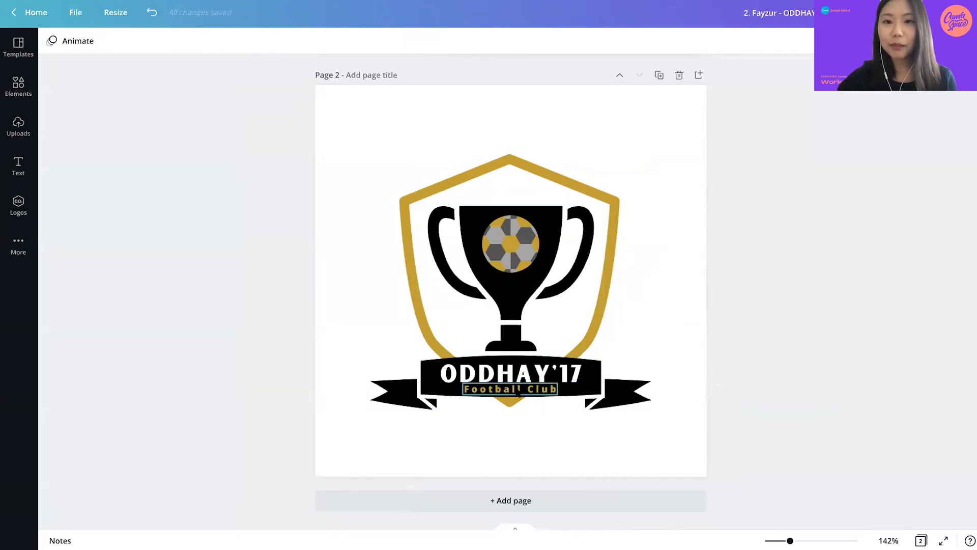
Move "Football Club" below the banner on page 3 and shift "ODDHAY'17" slightly down to center it in the banner.
{"action": "scroll", "coordinate": [524, 396], "scroll_direction": "up", "scroll_amount": 5}
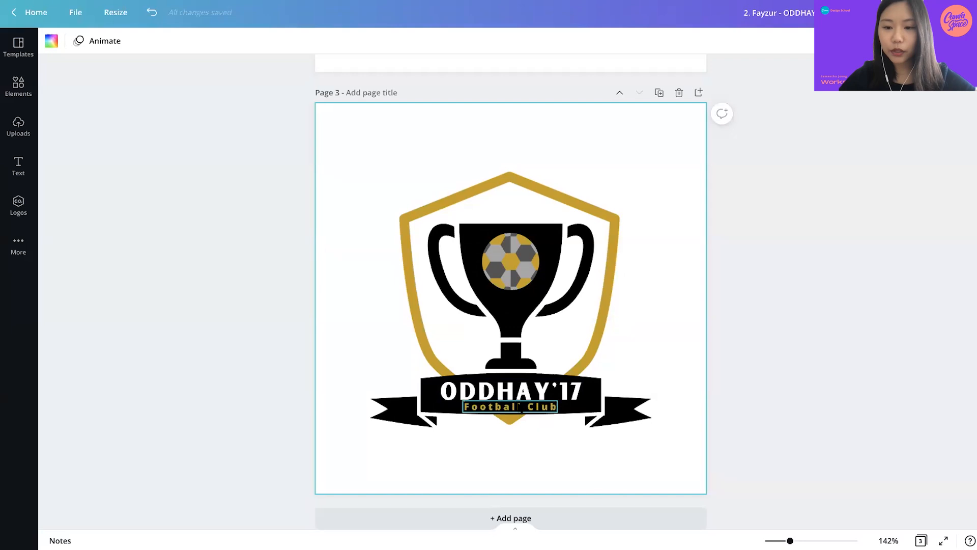
{"action": "left_click_drag", "start_coordinate": [520, 407], "coordinate": [526, 446]}
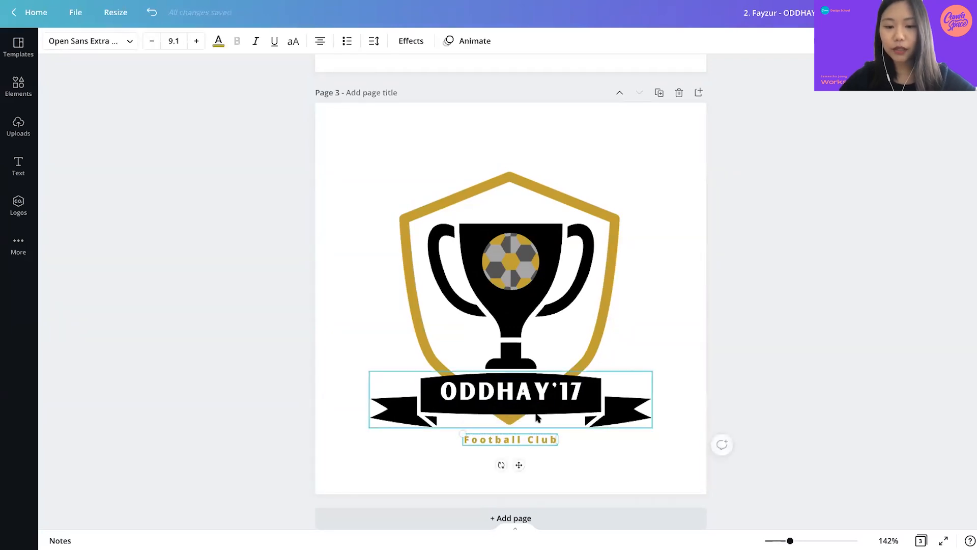
{"action": "left_click_drag", "start_coordinate": [546, 406], "coordinate": [547, 409]}
{"action": "left_click", "coordinate": [778, 329]}
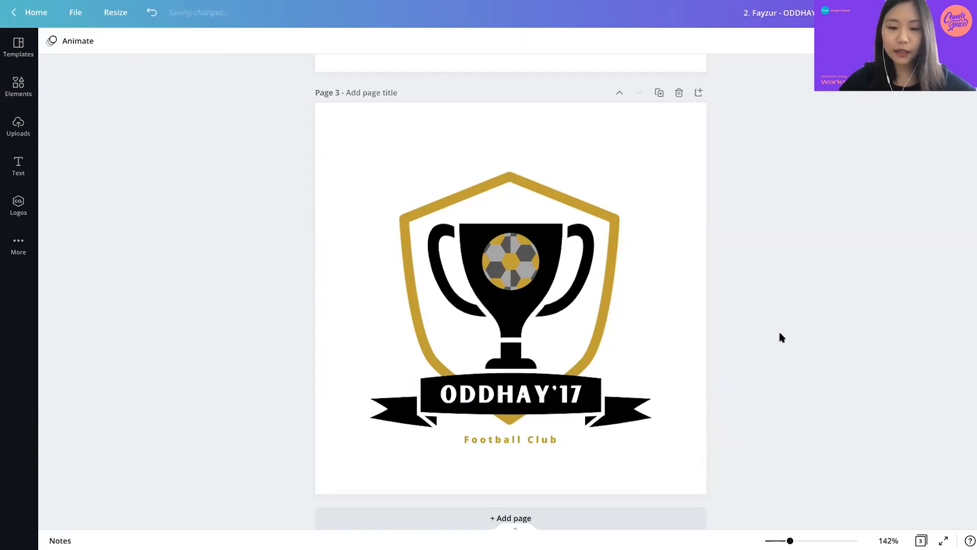
{"action": "left_click", "coordinate": [516, 445]}
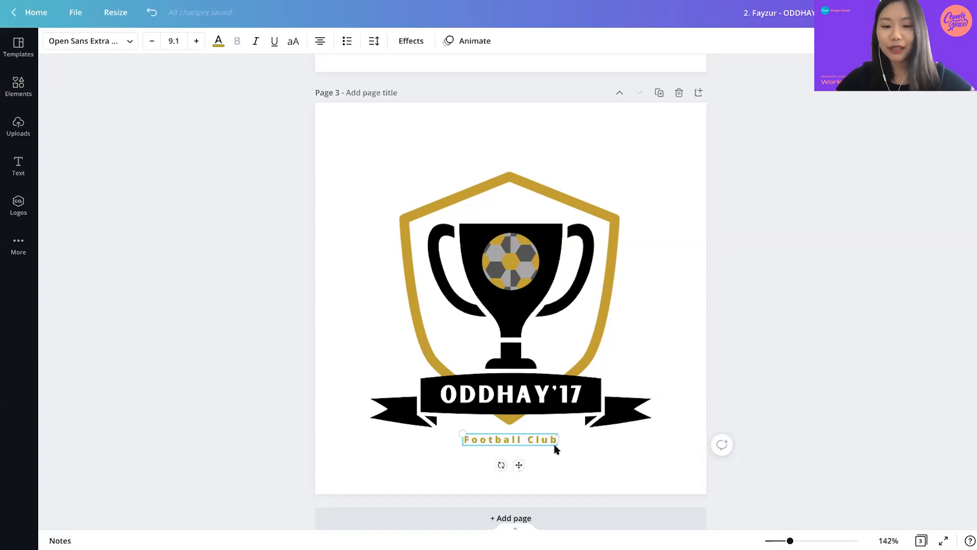
{"action": "left_click_drag", "start_coordinate": [537, 439], "coordinate": [610, 436]}
{"action": "key", "text": "ctrl+z"}
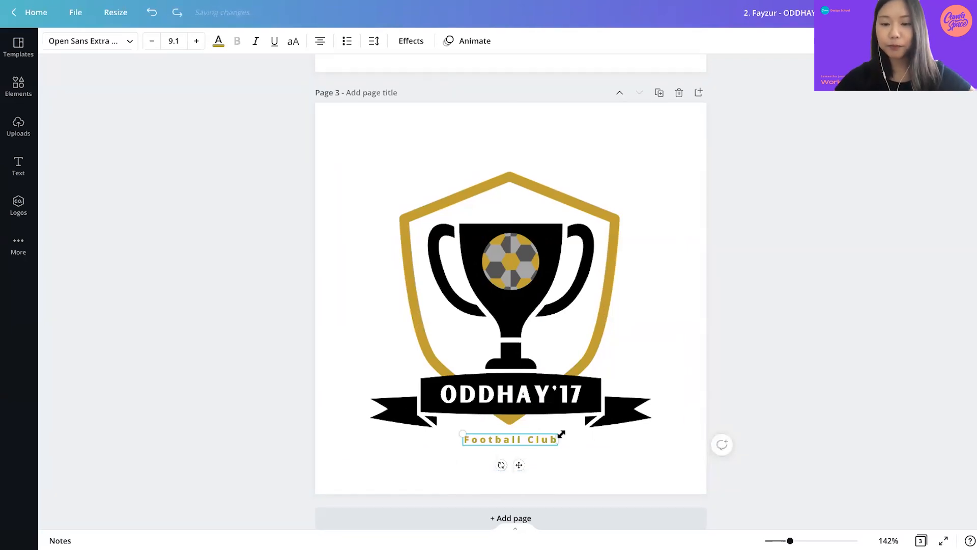
{"action": "double_click", "coordinate": [494, 438]}
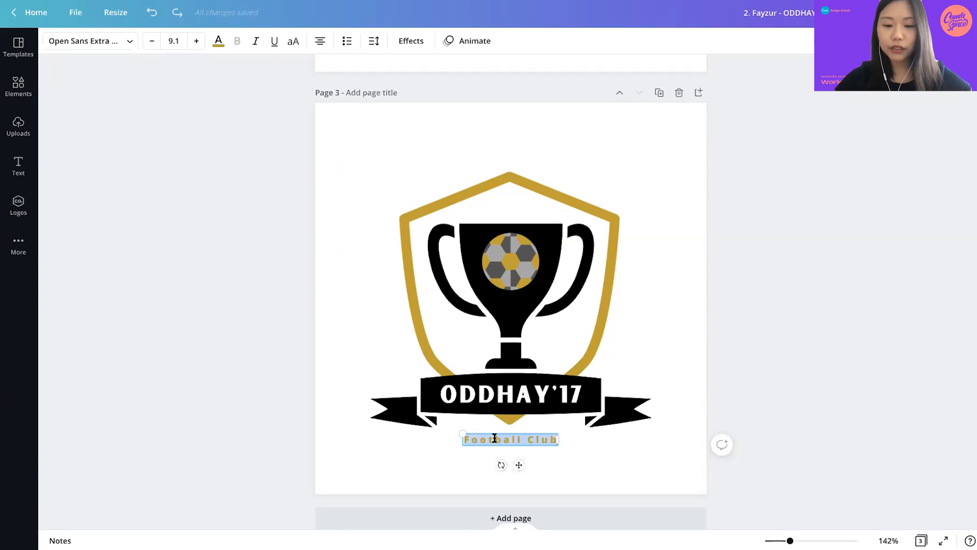
{"action": "left_click", "coordinate": [640, 458]}
{"action": "left_click", "coordinate": [579, 484]}
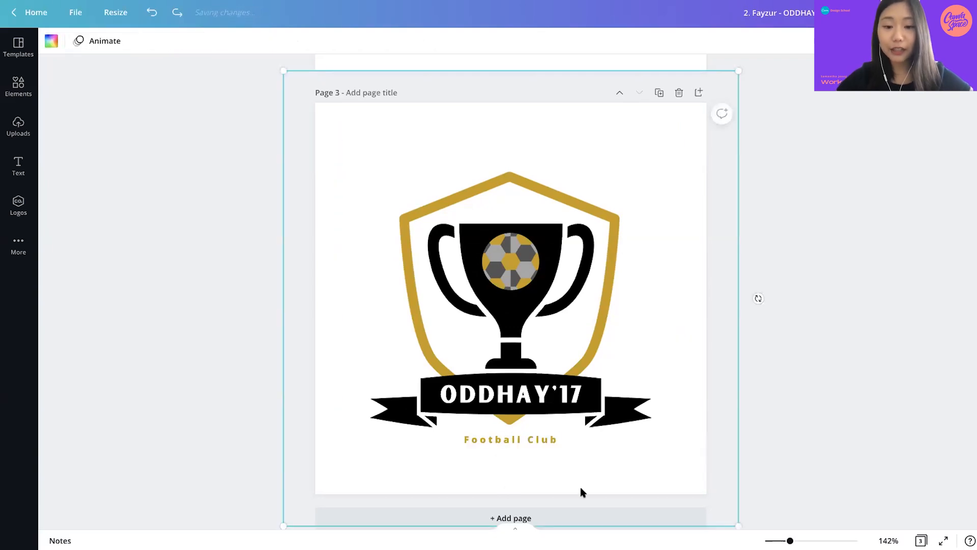
Try font sizes 12 and 14 on the "Football Club" text below page 3's banner and settle on 13.
{"action": "left_click", "coordinate": [542, 441]}
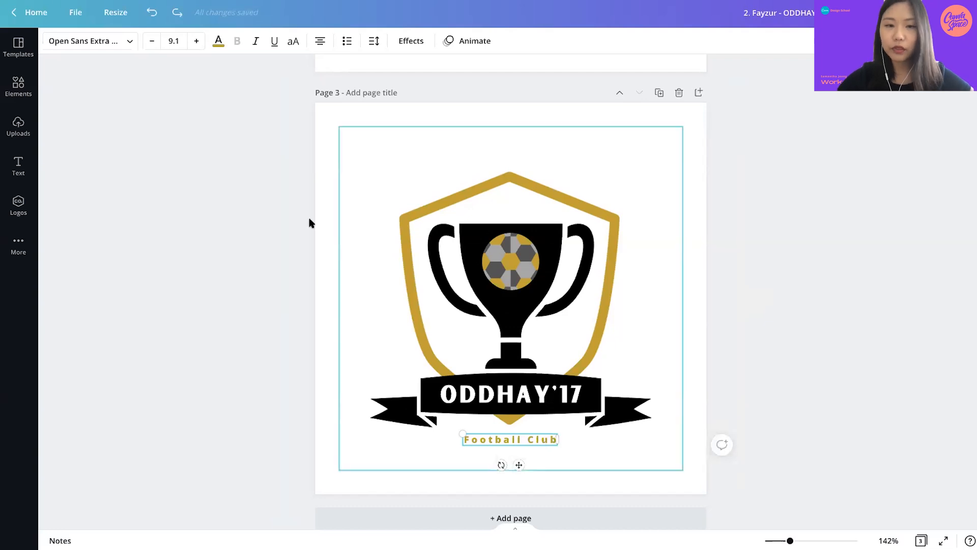
{"action": "left_click", "coordinate": [174, 46]}
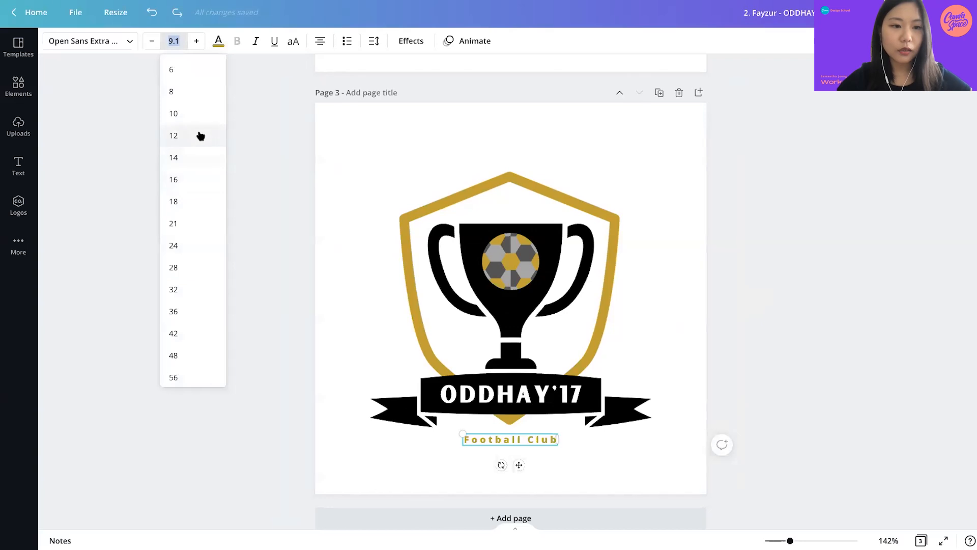
{"action": "left_click", "coordinate": [200, 135]}
{"action": "left_click", "coordinate": [193, 223]}
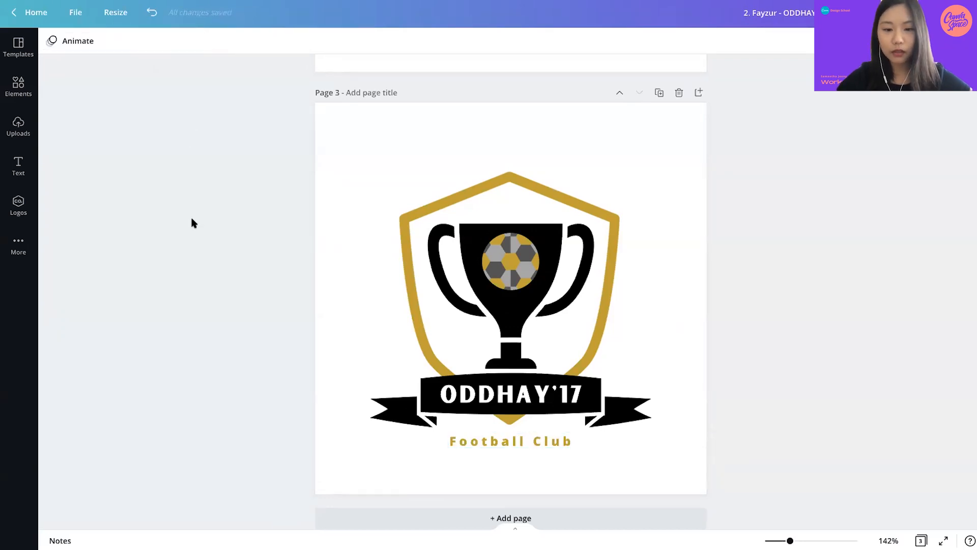
{"action": "left_click", "coordinate": [471, 432]}
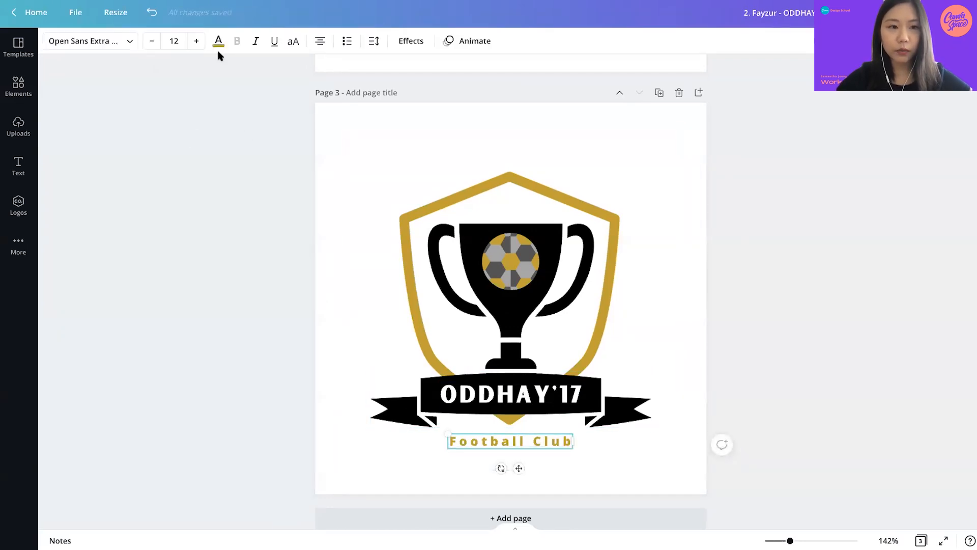
{"action": "left_click", "coordinate": [183, 41]}
{"action": "left_click", "coordinate": [183, 161]}
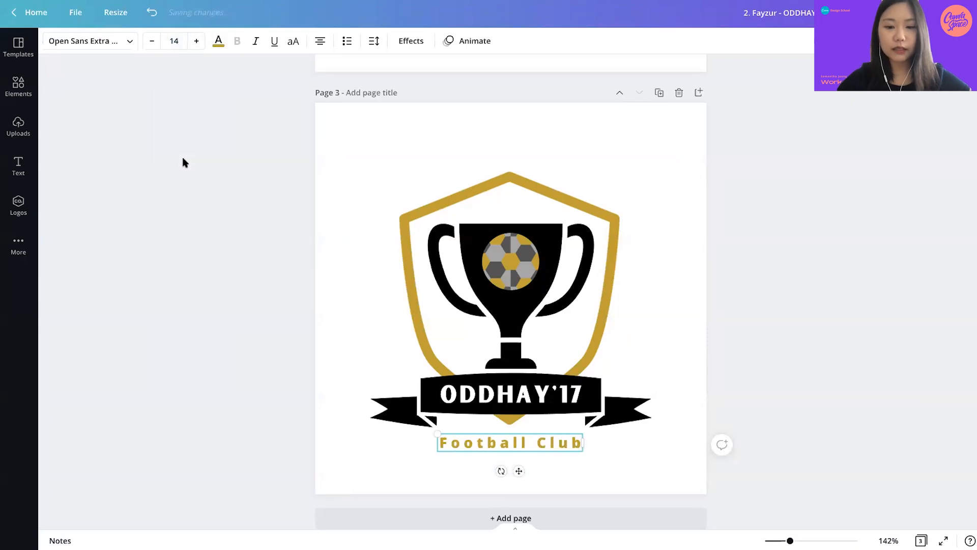
{"action": "left_click", "coordinate": [185, 161]}
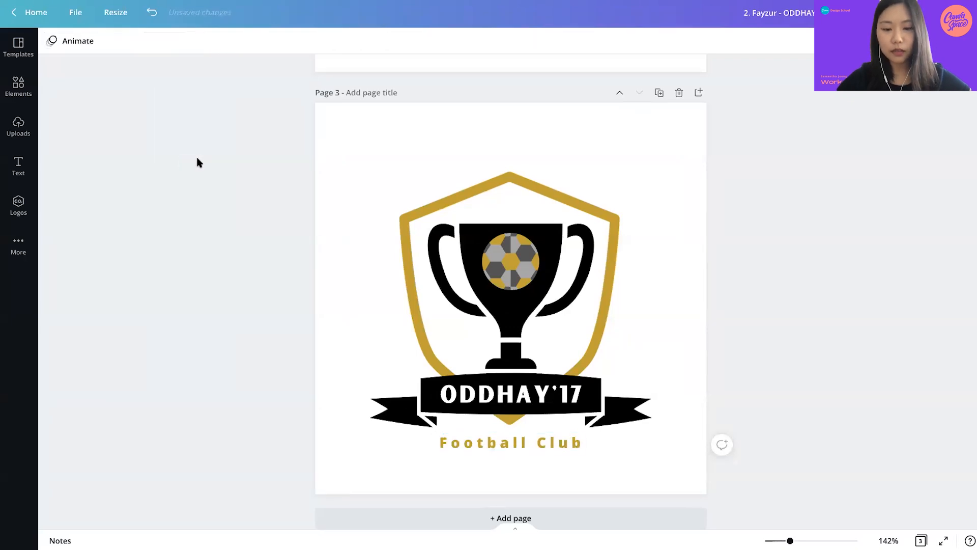
{"action": "left_click", "coordinate": [489, 440]}
{"action": "left_click", "coordinate": [151, 41]}
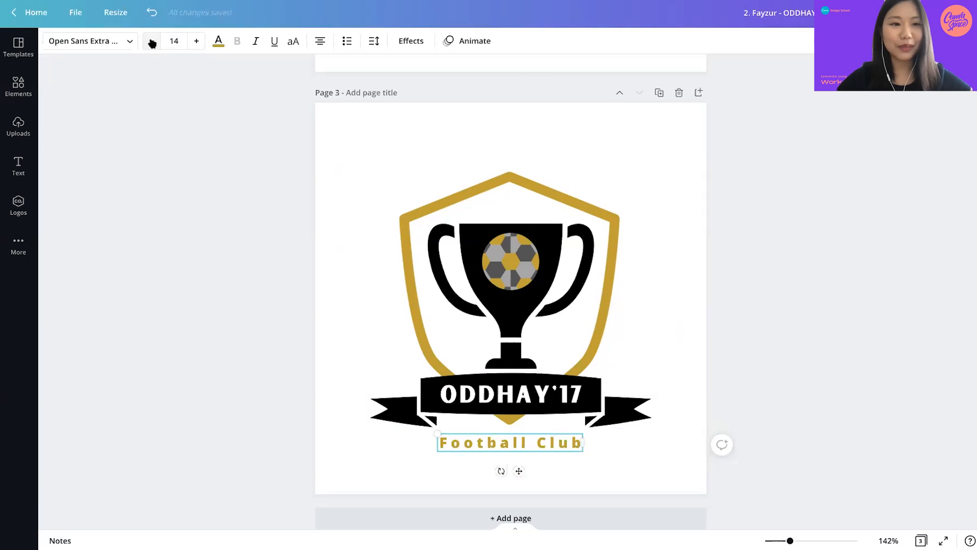
{"action": "left_click", "coordinate": [216, 283]}
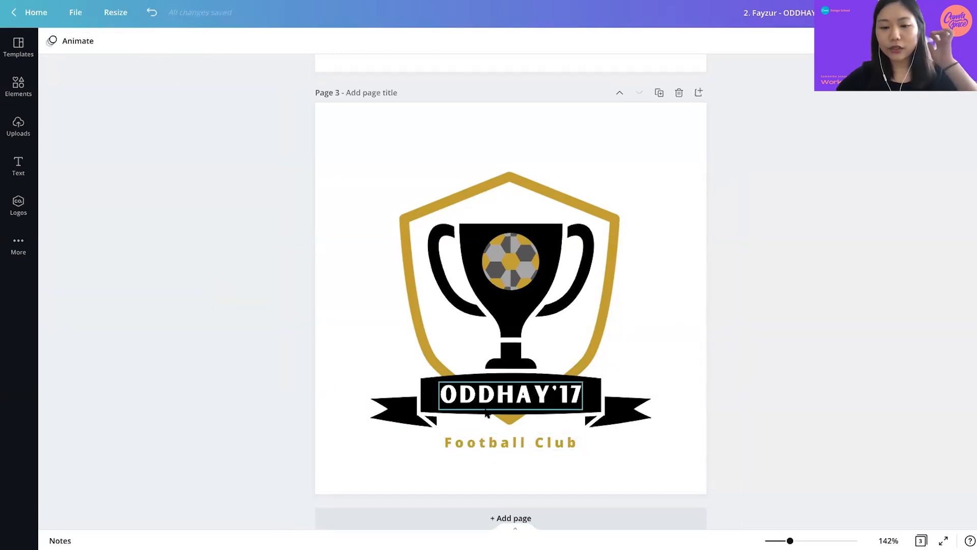
Set the letter spacing of the "Football Club" text to 200.
{"action": "left_click", "coordinate": [487, 443]}
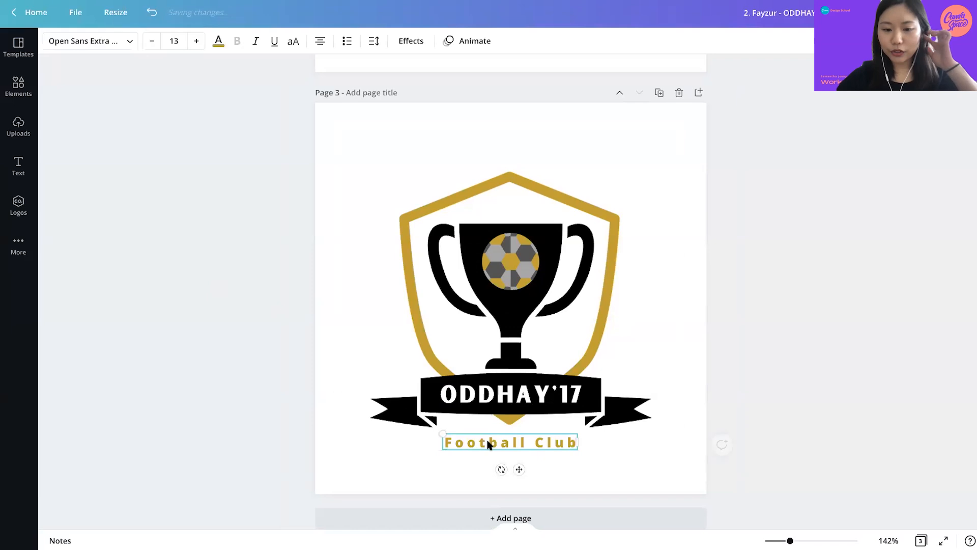
{"action": "left_click", "coordinate": [373, 43]}
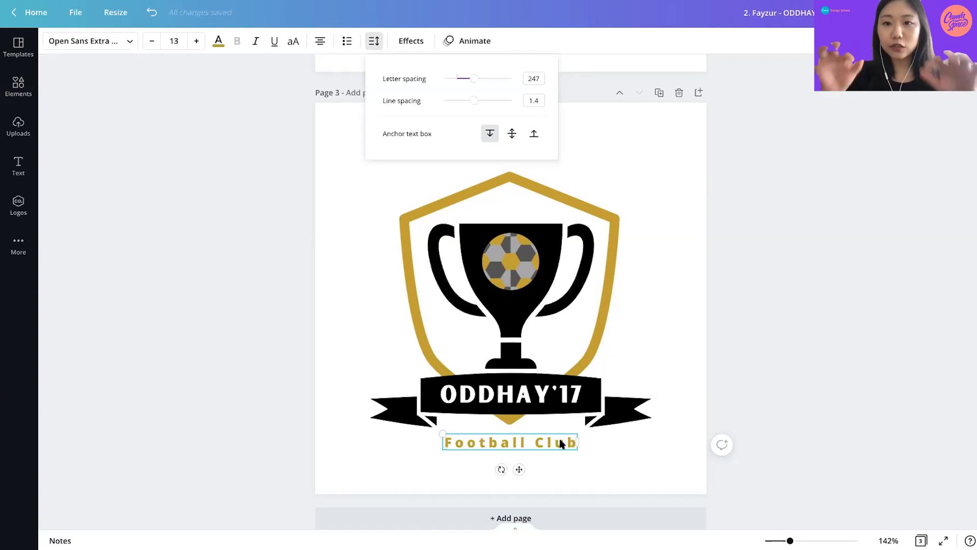
{"action": "left_click", "coordinate": [538, 79]}
{"action": "type", "text": "200"}
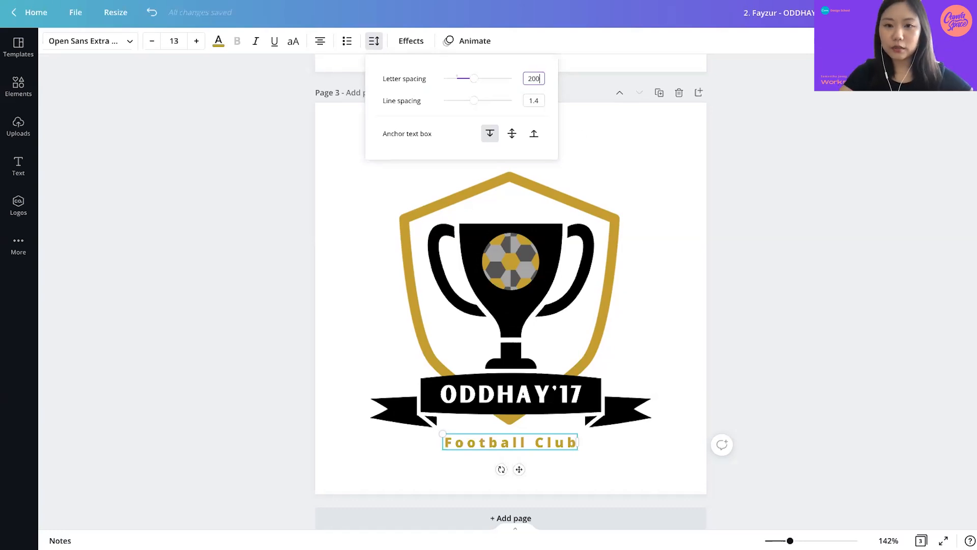
{"action": "key", "text": "Return"}
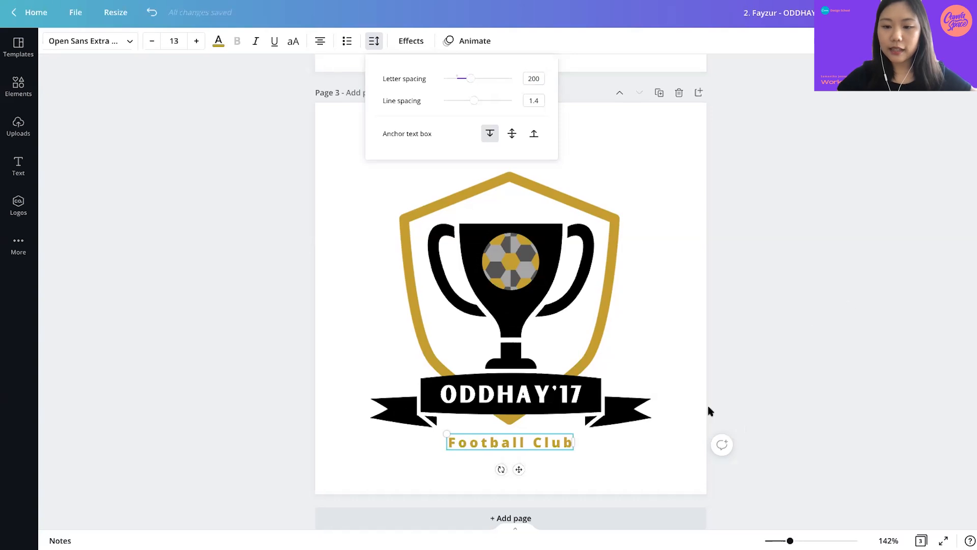
{"action": "left_click", "coordinate": [232, 429]}
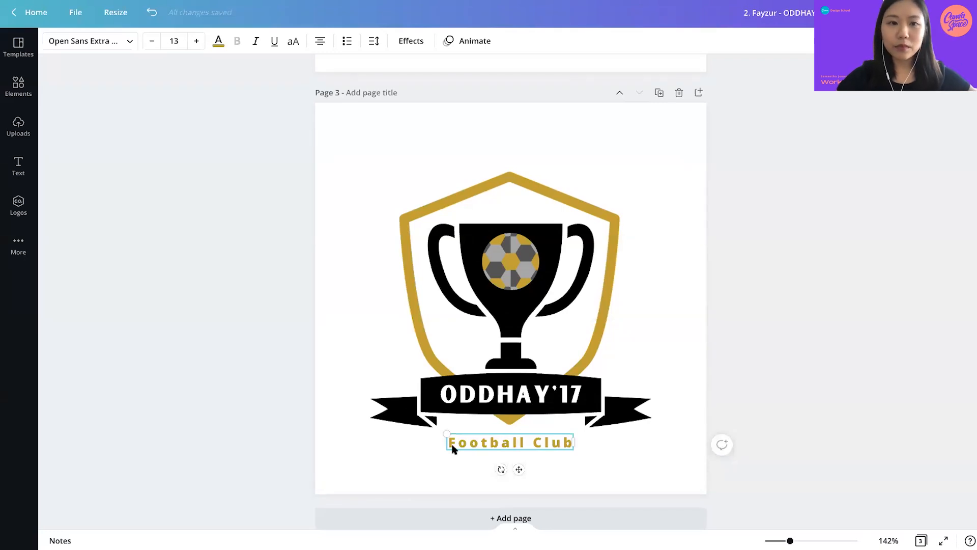
Change the "Football Club" text to uppercase and nudge it slightly to center it below the banner.
{"action": "left_click", "coordinate": [293, 42]}
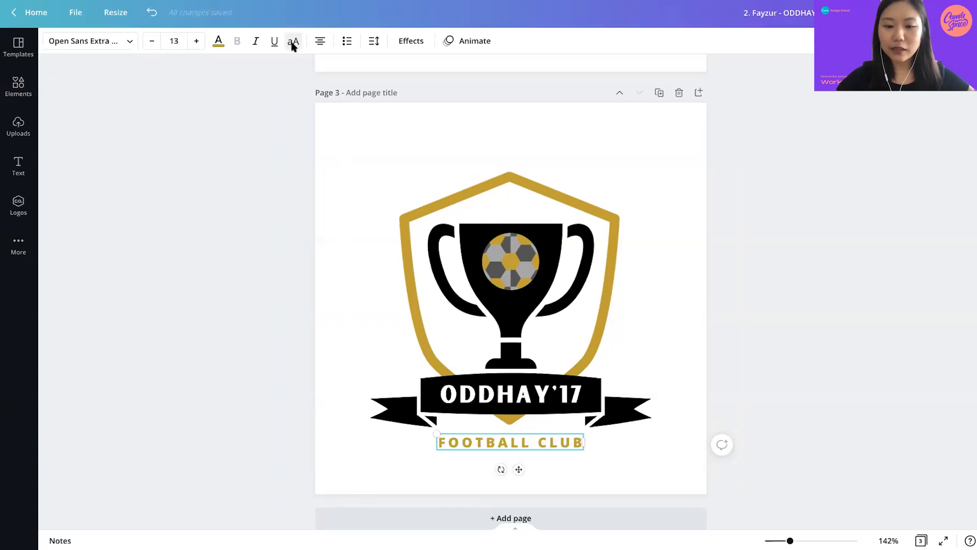
{"action": "left_click", "coordinate": [275, 299]}
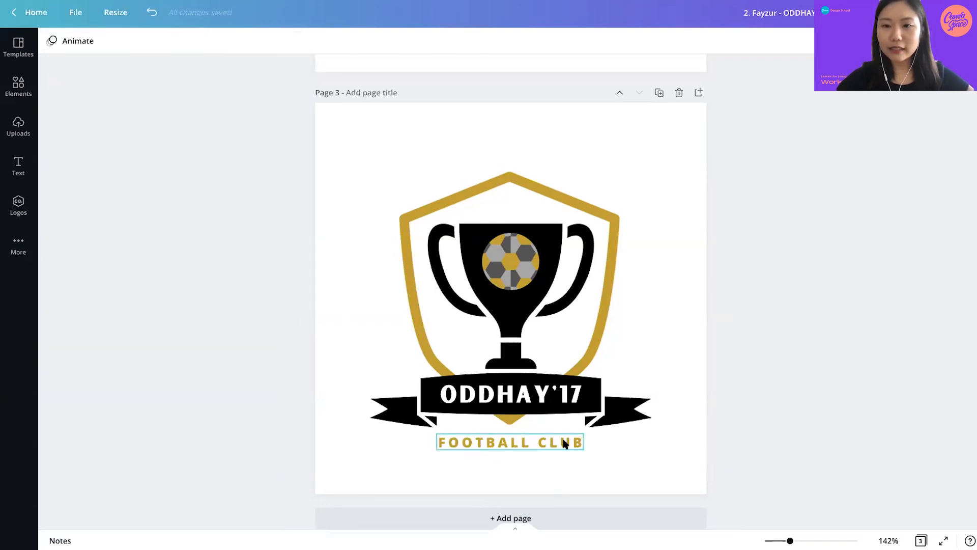
{"action": "mouse_move", "coordinate": [548, 445]}
{"action": "left_mouse_down"}
{"action": "mouse_move", "coordinate": [557, 443]}
{"action": "mouse_move", "coordinate": [549, 442]}
{"action": "left_mouse_up"}
{"action": "left_click", "coordinate": [654, 442]}
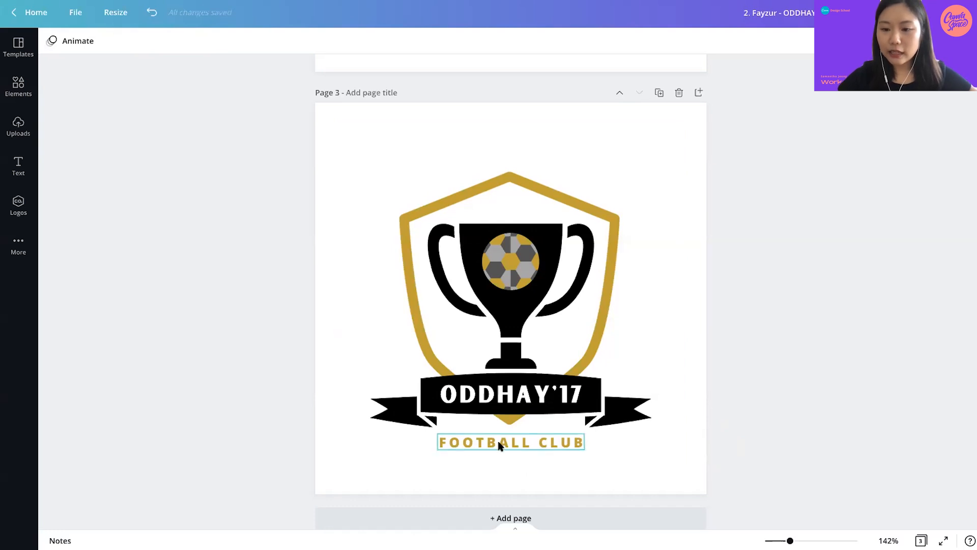
Duplicate page 3 and recolor both dark grey parts of the copy's soccer ball to white #ffffff.
{"action": "scroll", "coordinate": [499, 446], "scroll_direction": "down", "scroll_amount": 1}
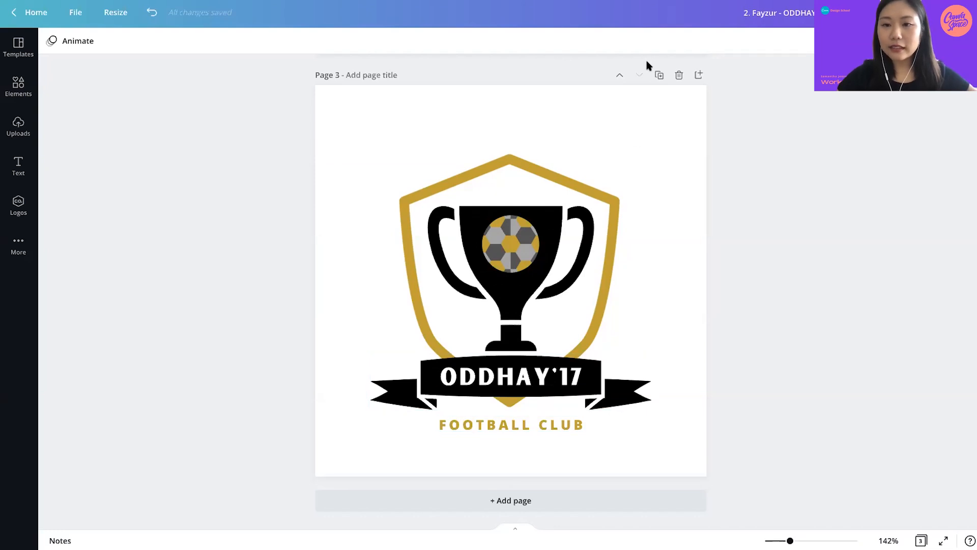
{"action": "left_click", "coordinate": [658, 77]}
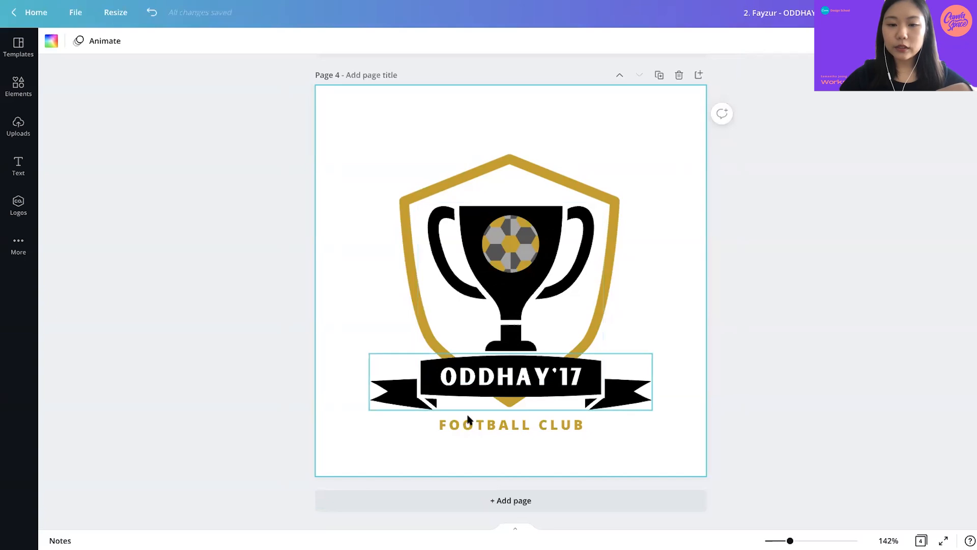
{"action": "left_click", "coordinate": [524, 253]}
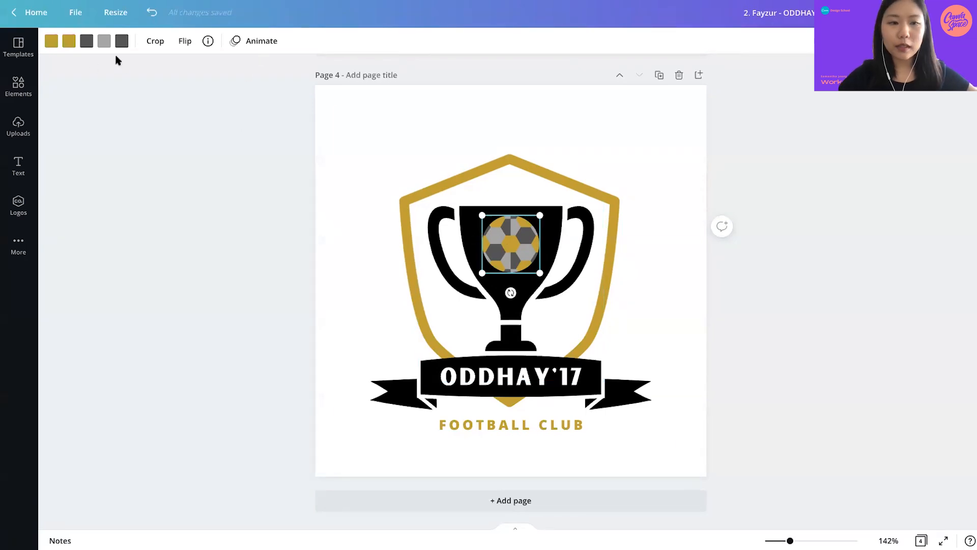
{"action": "left_click", "coordinate": [86, 40]}
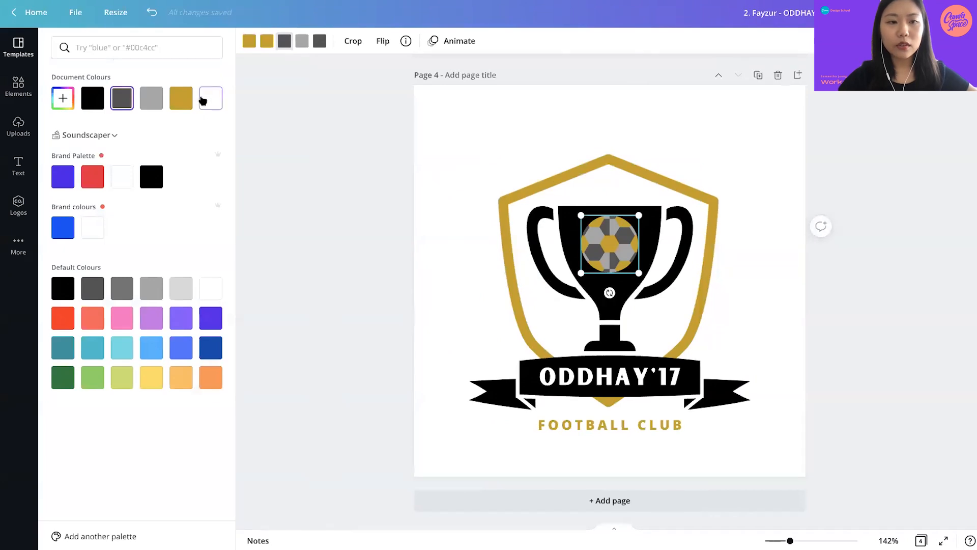
{"action": "left_click", "coordinate": [209, 99]}
{"action": "left_click", "coordinate": [320, 41]}
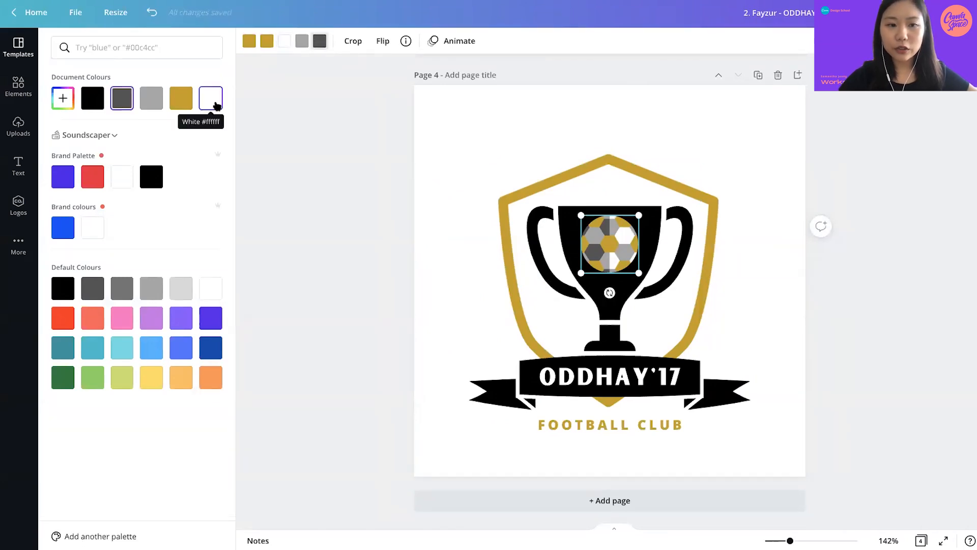
{"action": "left_click", "coordinate": [216, 104]}
{"action": "left_click", "coordinate": [351, 275]}
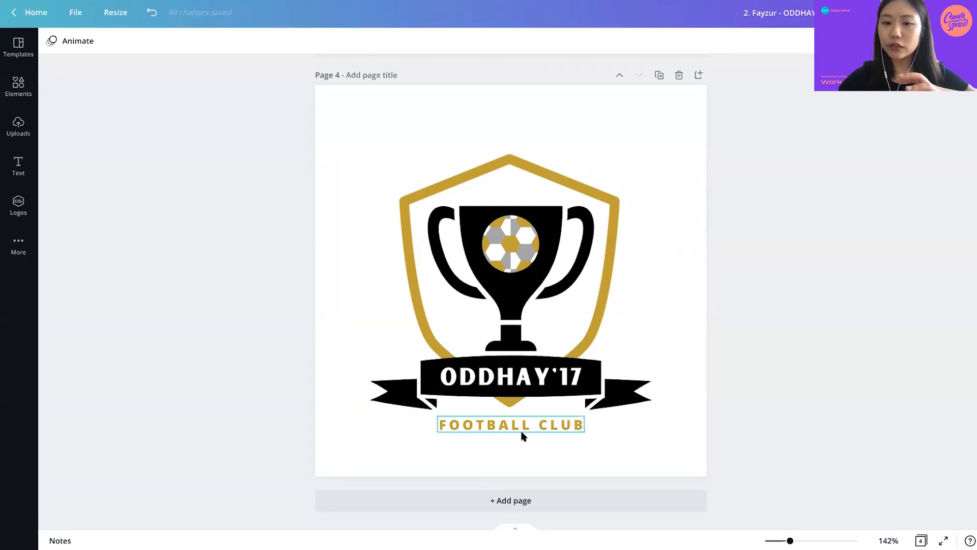
Recolor the shield outline on page 4 to black from the document colors.
{"action": "left_click", "coordinate": [491, 165]}
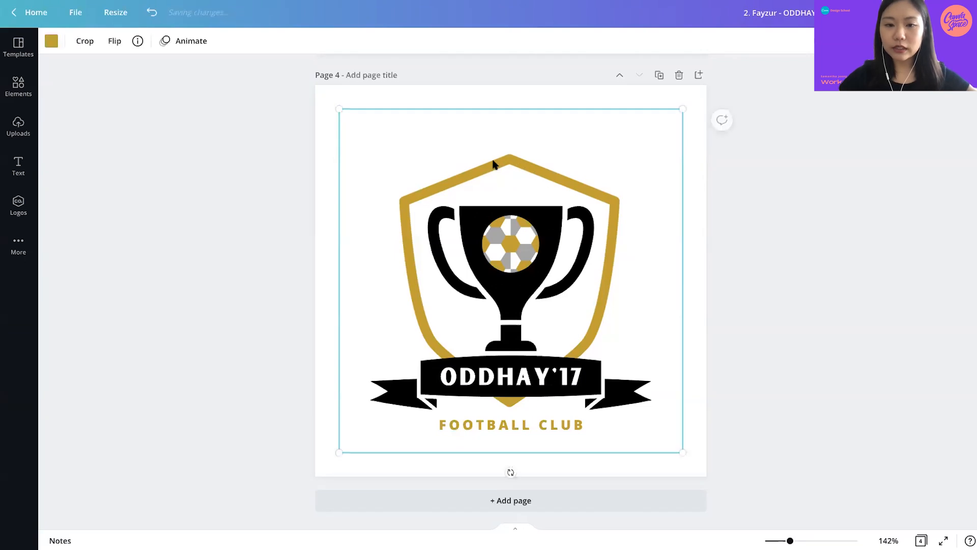
{"action": "left_click", "coordinate": [58, 45]}
{"action": "left_click", "coordinate": [92, 98]}
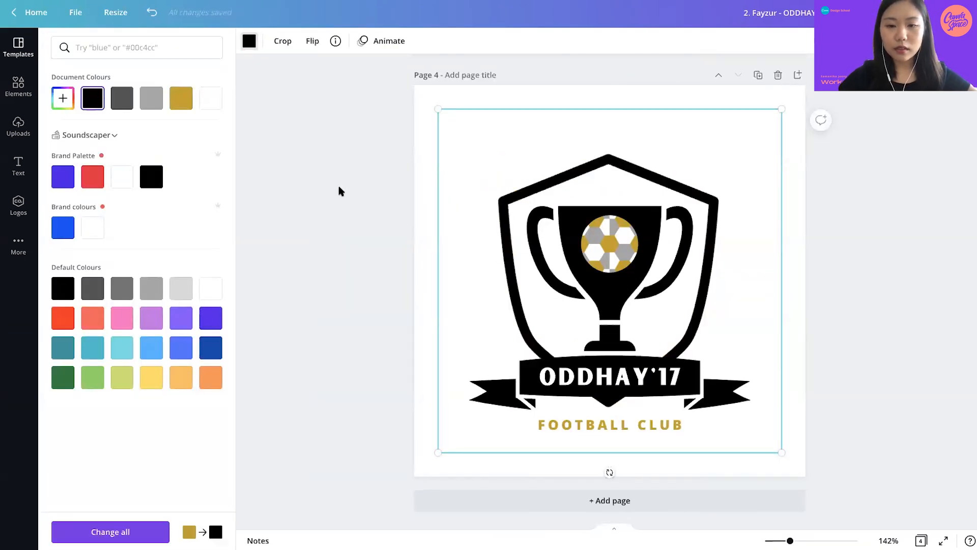
{"action": "left_click", "coordinate": [523, 189]}
Recolor the ribbon banner behind "ODDHAY'17" on page 4 to the document's gold.
{"action": "left_click", "coordinate": [541, 378]}
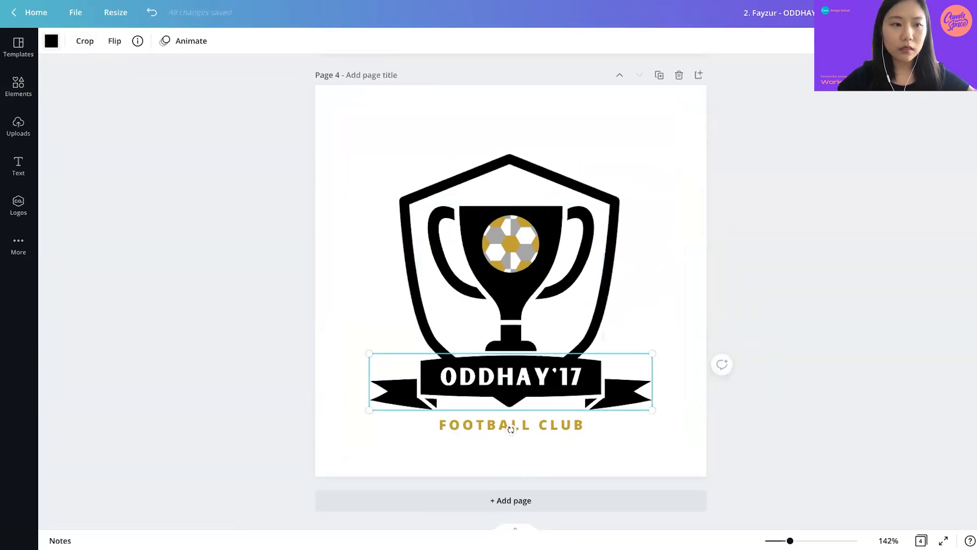
{"action": "left_click", "coordinate": [51, 40]}
{"action": "left_click", "coordinate": [181, 98]}
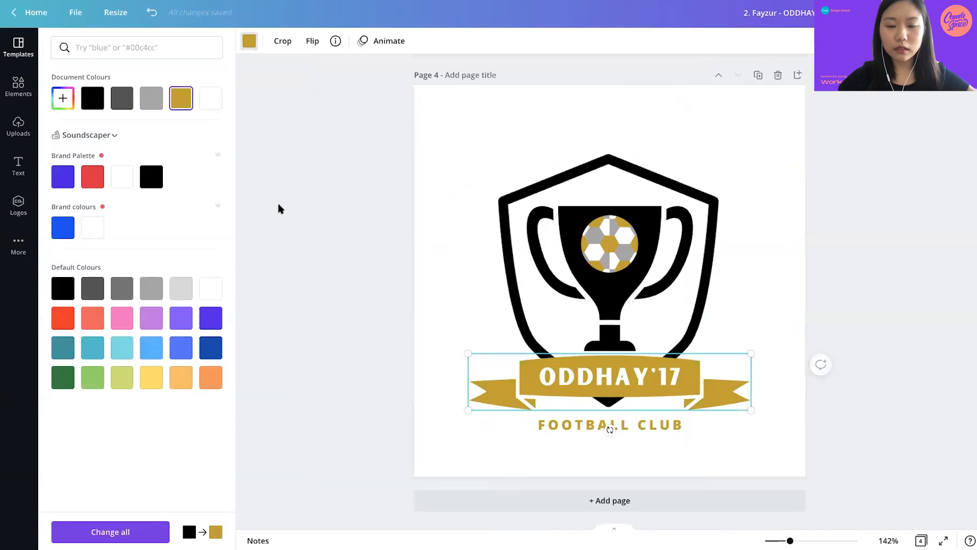
{"action": "left_click", "coordinate": [284, 248]}
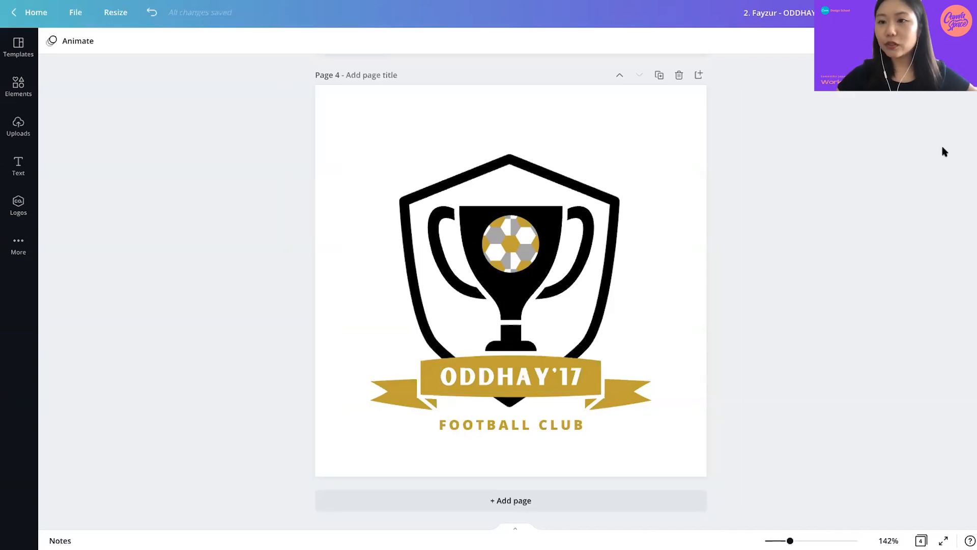
Present the design full screen from page 1 and compare the logo versions through page 4.
{"action": "scroll", "coordinate": [944, 152], "scroll_direction": "up", "scroll_amount": 20}
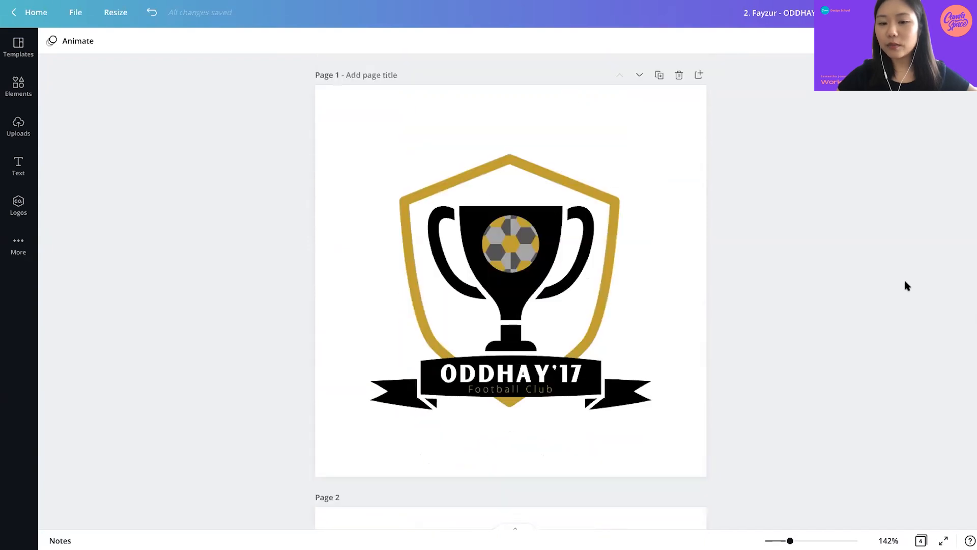
{"action": "left_click", "coordinate": [943, 540]}
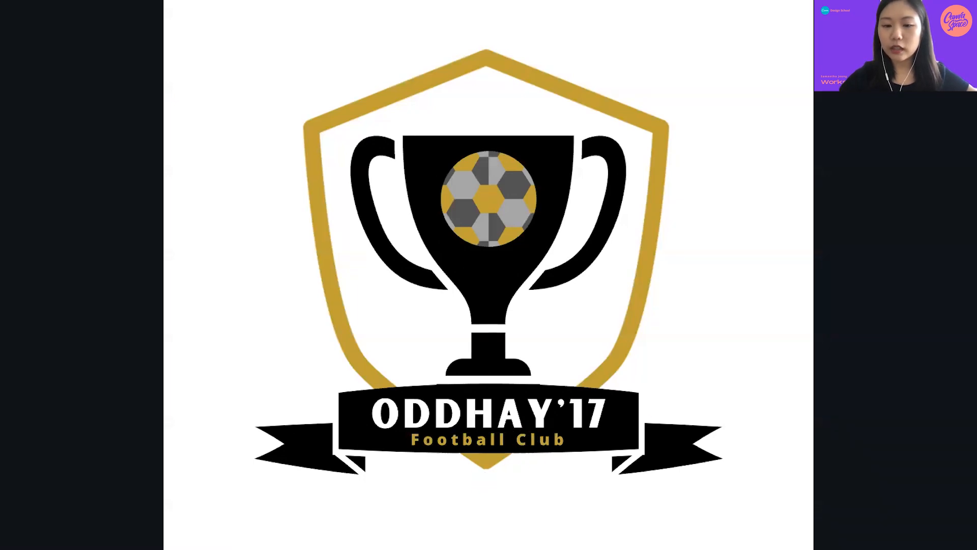
{"action": "key", "text": "Left"}
{"action": "key", "text": "Right"}
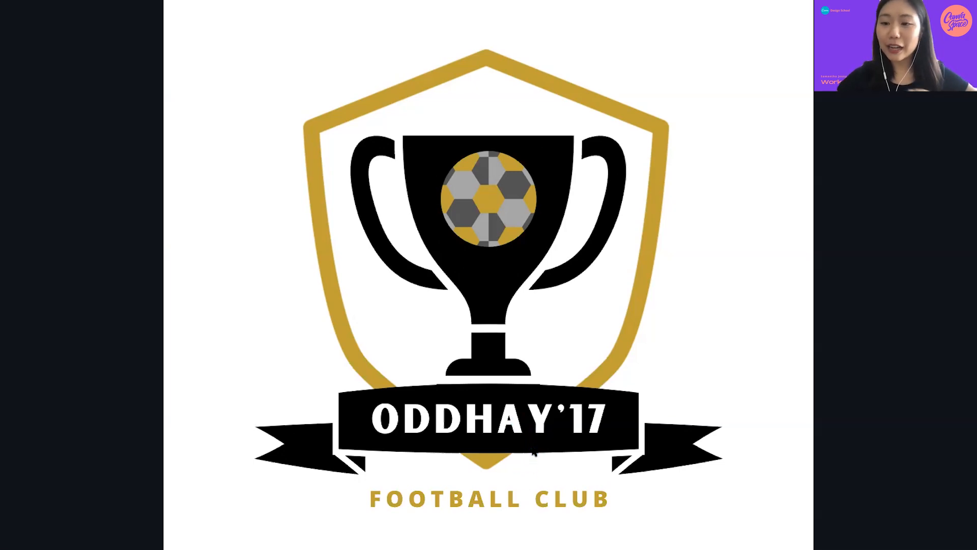
{"action": "key", "text": "Right"}
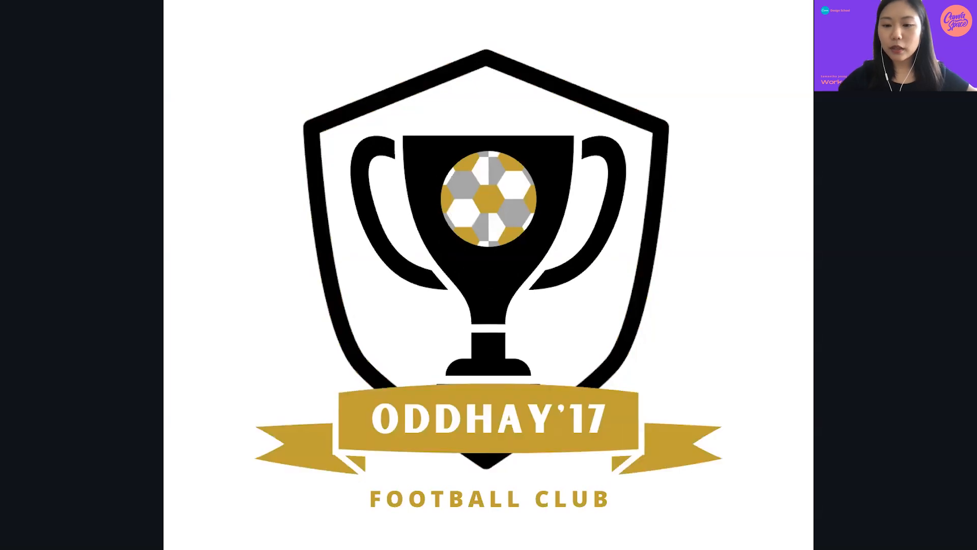
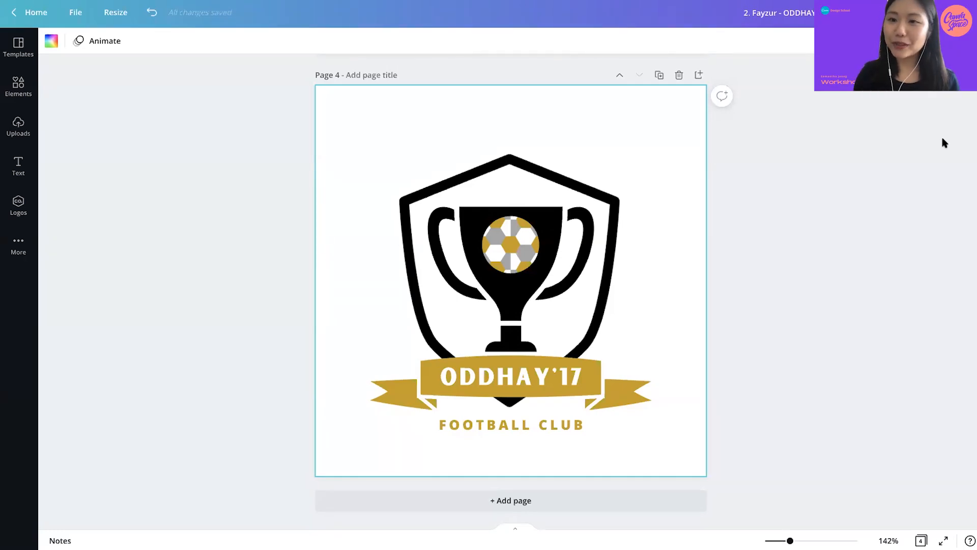
Add a blank page 5 and insert the "A GIFT just for you" font combination.
{"action": "left_click", "coordinate": [33, 163]}
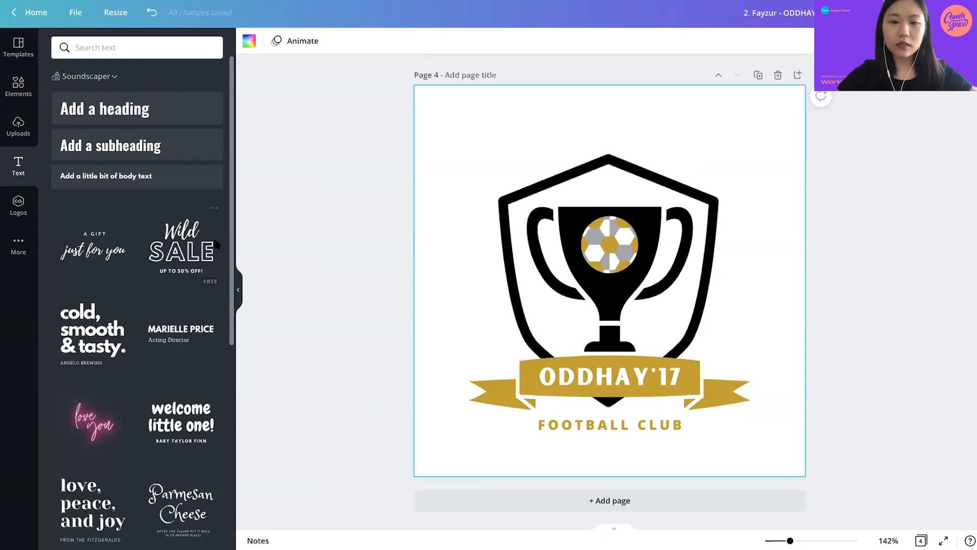
{"action": "left_click", "coordinate": [529, 502]}
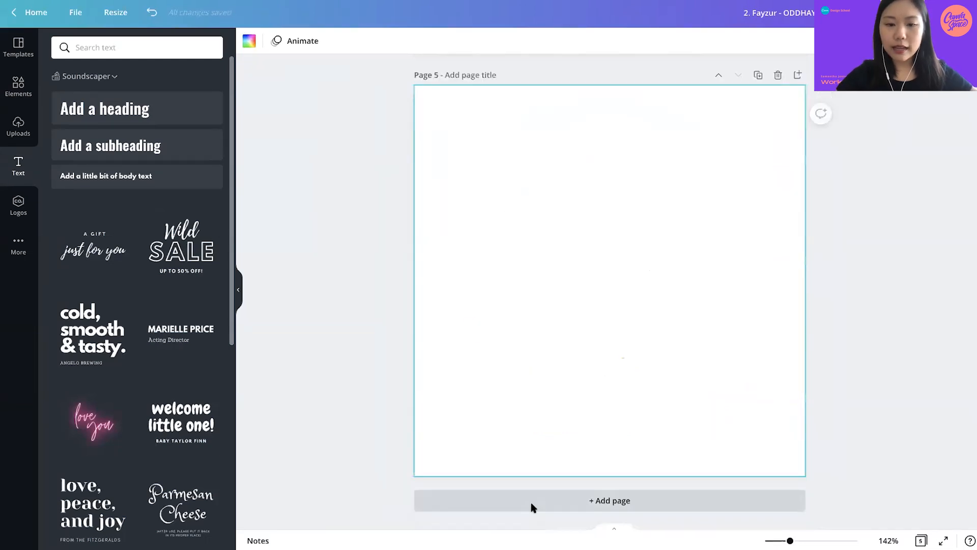
{"action": "left_click", "coordinate": [87, 245]}
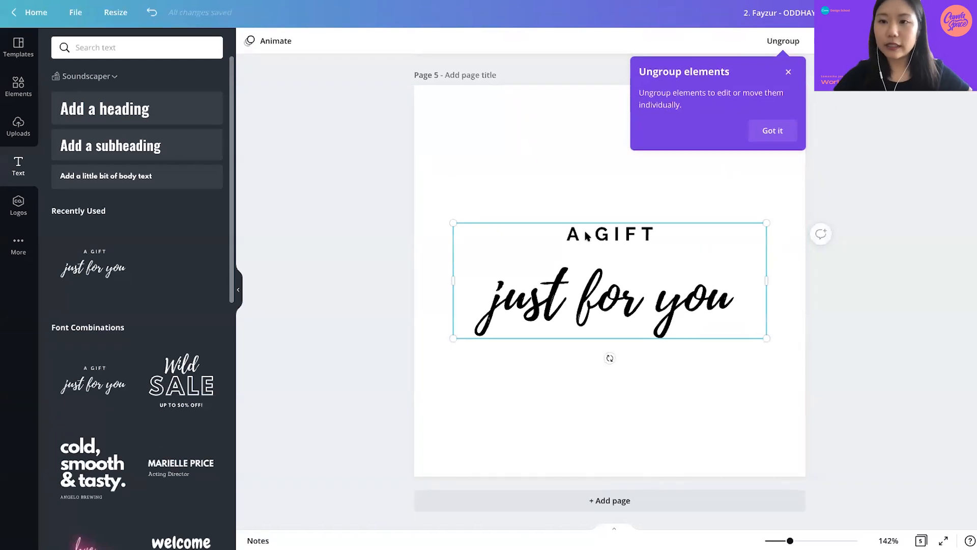
{"action": "left_click", "coordinate": [658, 191]}
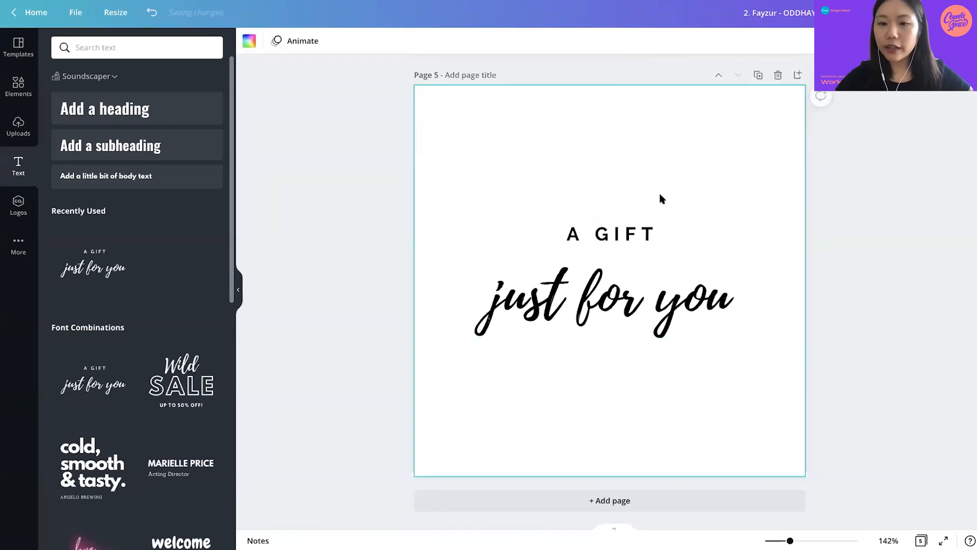
{"action": "double_click", "coordinate": [605, 236]}
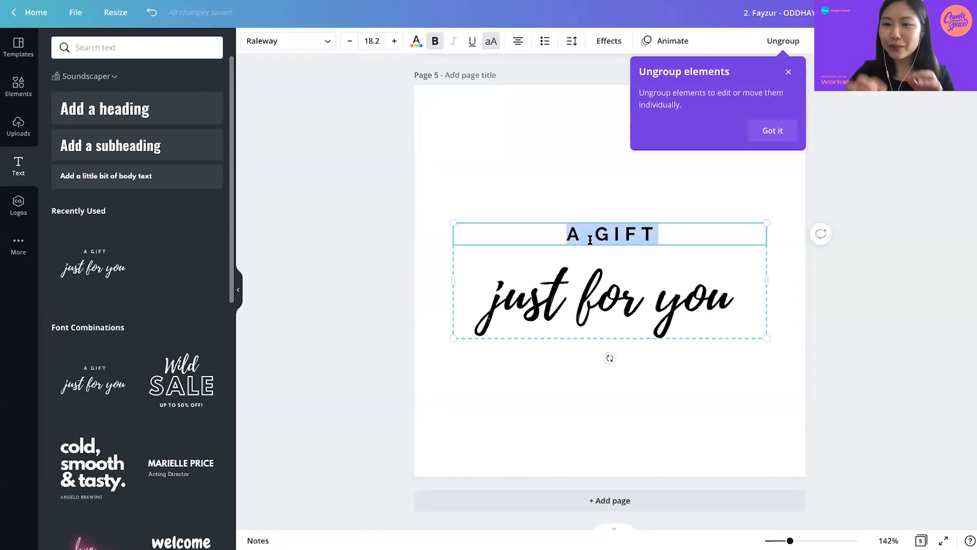
{"action": "left_click", "coordinate": [586, 434]}
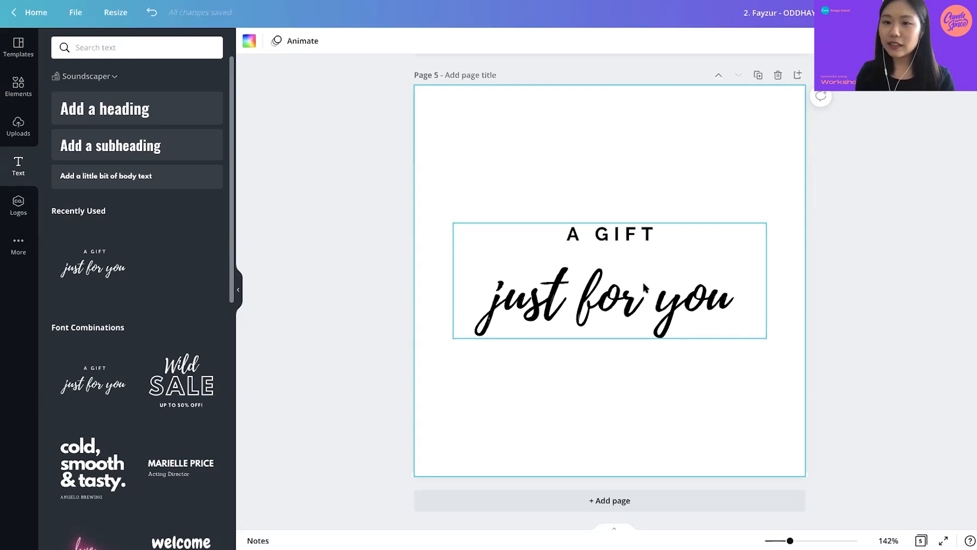
{"action": "double_click", "coordinate": [579, 235]}
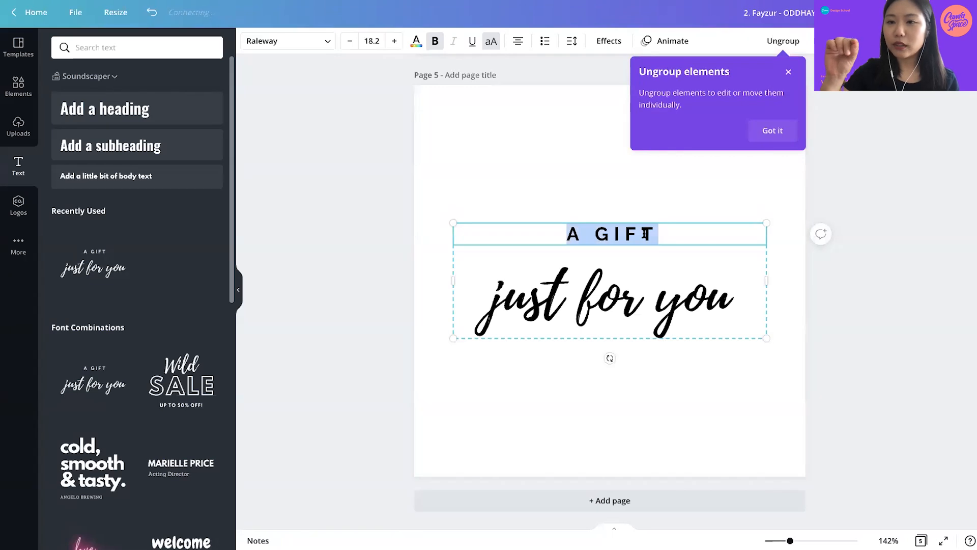
{"action": "left_click", "coordinate": [611, 175]}
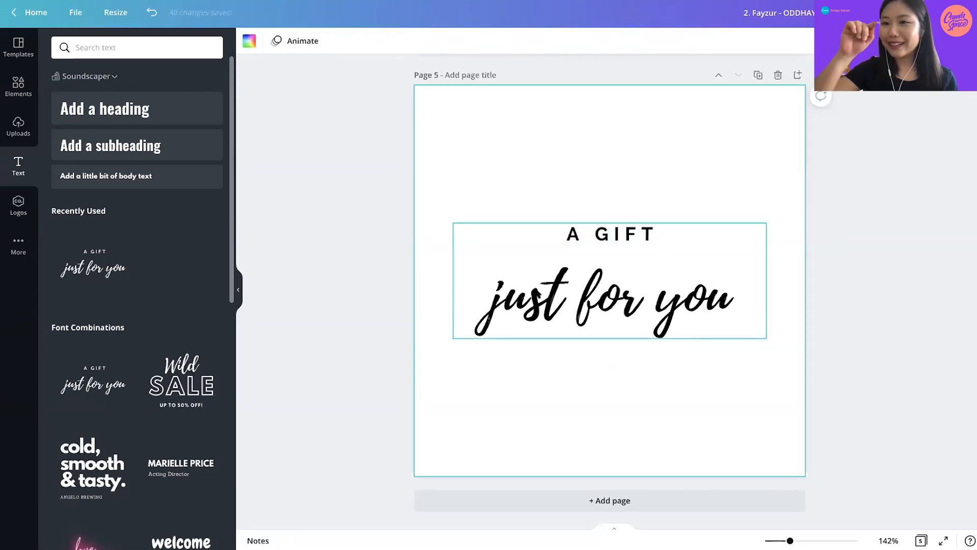
Change the font of the "just for you" line to Lazord Sans Serif from the Sans Serif category.
{"action": "left_click", "coordinate": [538, 294]}
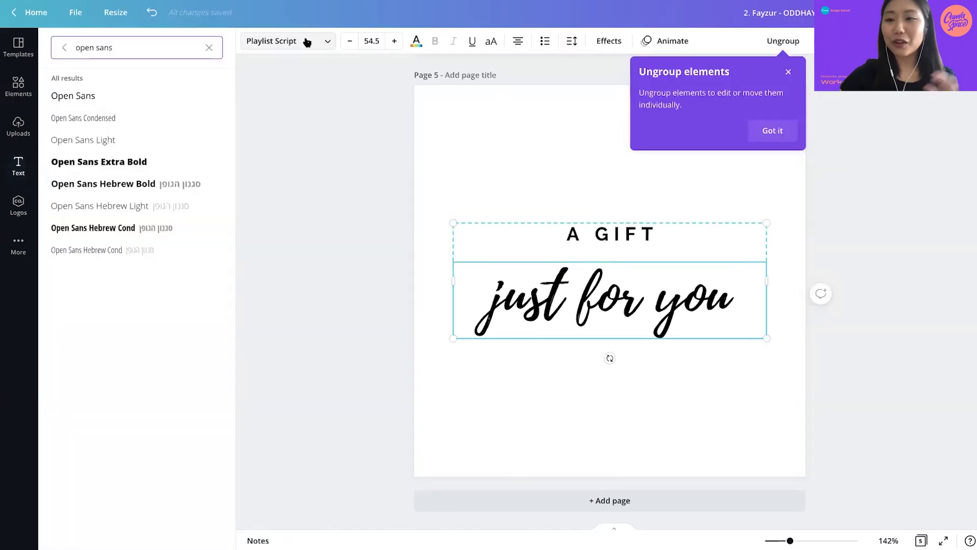
{"action": "double_click", "coordinate": [593, 297]}
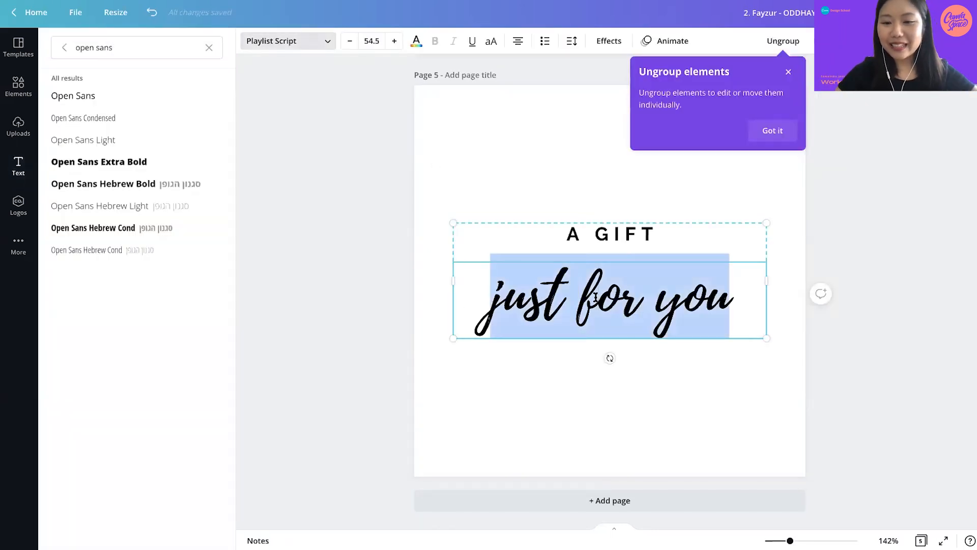
{"action": "left_click", "coordinate": [249, 43]}
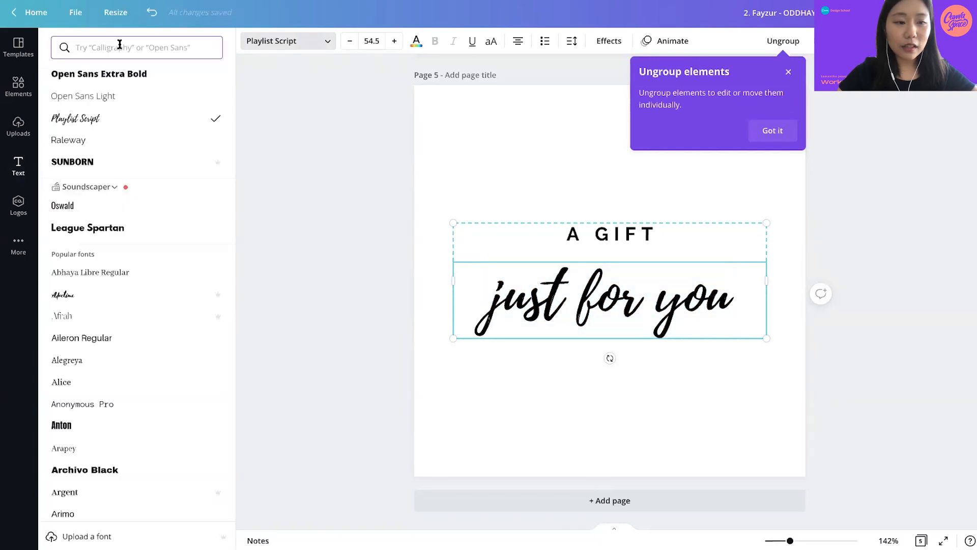
{"action": "left_click", "coordinate": [120, 46]}
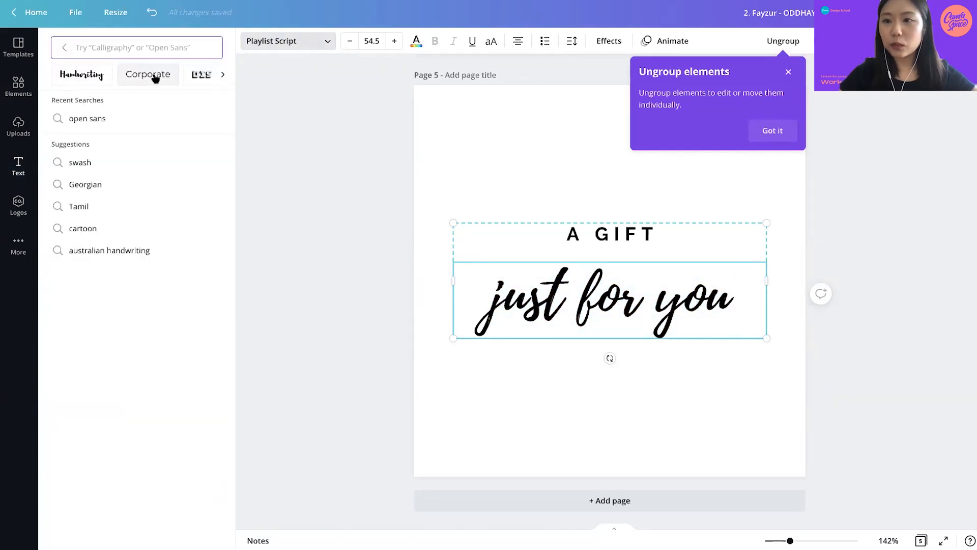
{"action": "scroll", "coordinate": [163, 77], "scroll_direction": "right", "scroll_amount": 2}
{"action": "scroll", "coordinate": [178, 79], "scroll_direction": "right", "scroll_amount": 3}
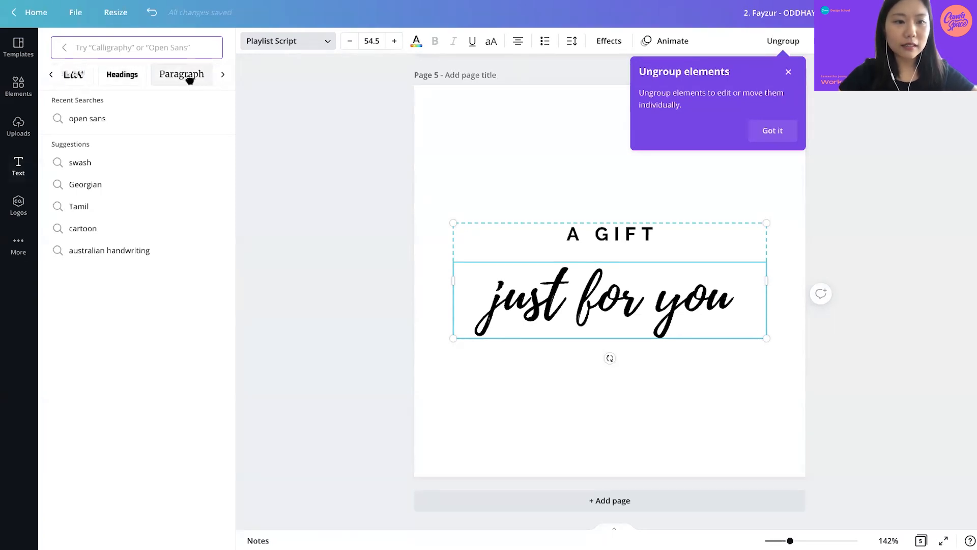
{"action": "scroll", "coordinate": [183, 77], "scroll_direction": "right", "scroll_amount": 4}
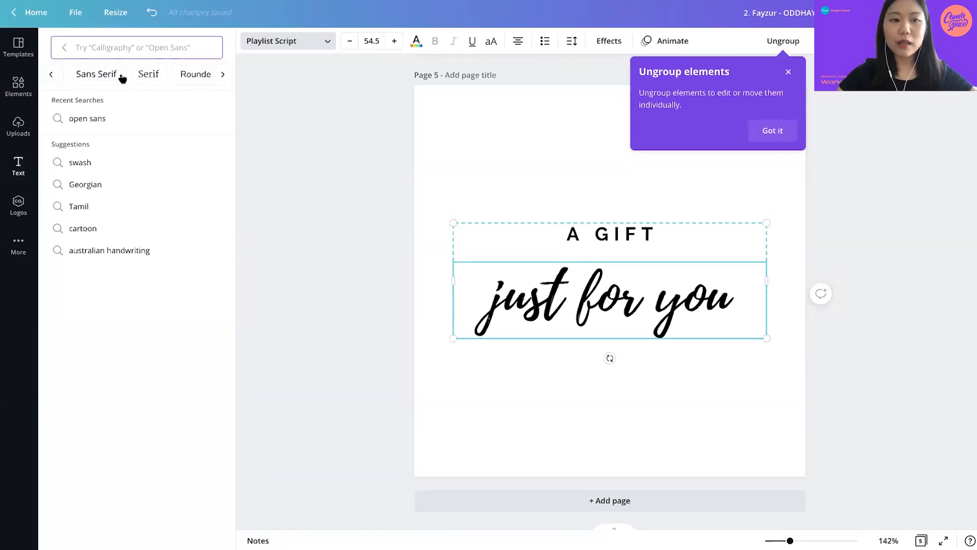
{"action": "scroll", "coordinate": [111, 84], "scroll_direction": "left", "scroll_amount": 2}
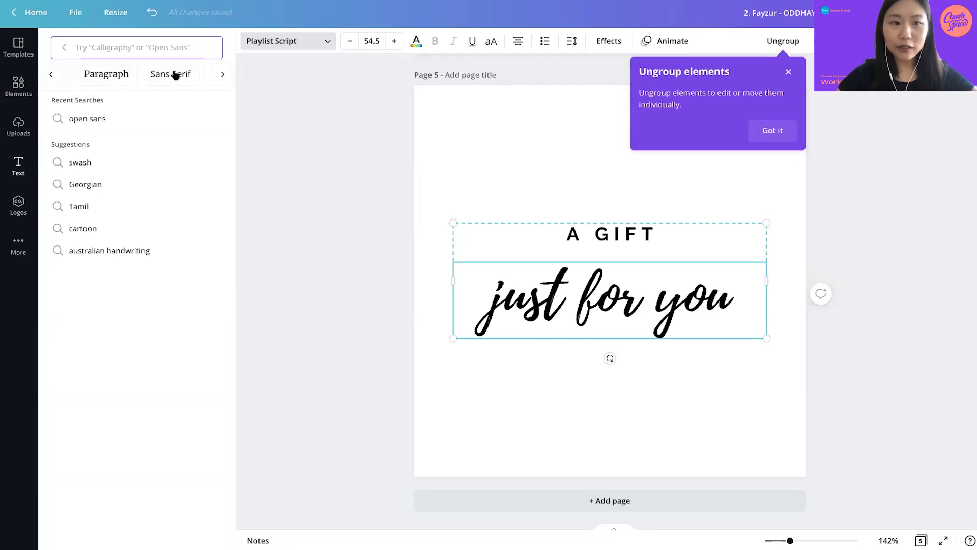
{"action": "scroll", "coordinate": [149, 78], "scroll_direction": "right", "scroll_amount": 3}
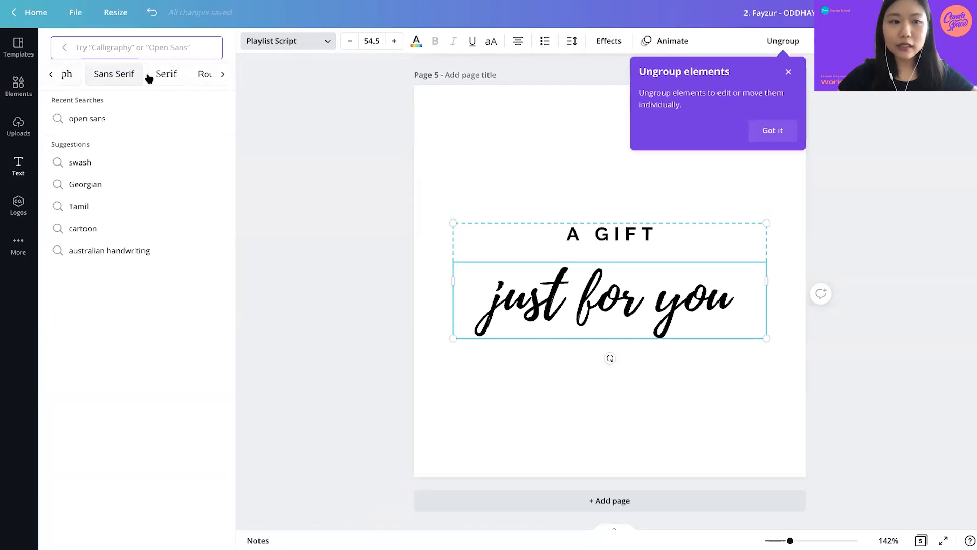
{"action": "scroll", "coordinate": [146, 77], "scroll_direction": "left", "scroll_amount": 2}
{"action": "scroll", "coordinate": [147, 77], "scroll_direction": "right", "scroll_amount": 2}
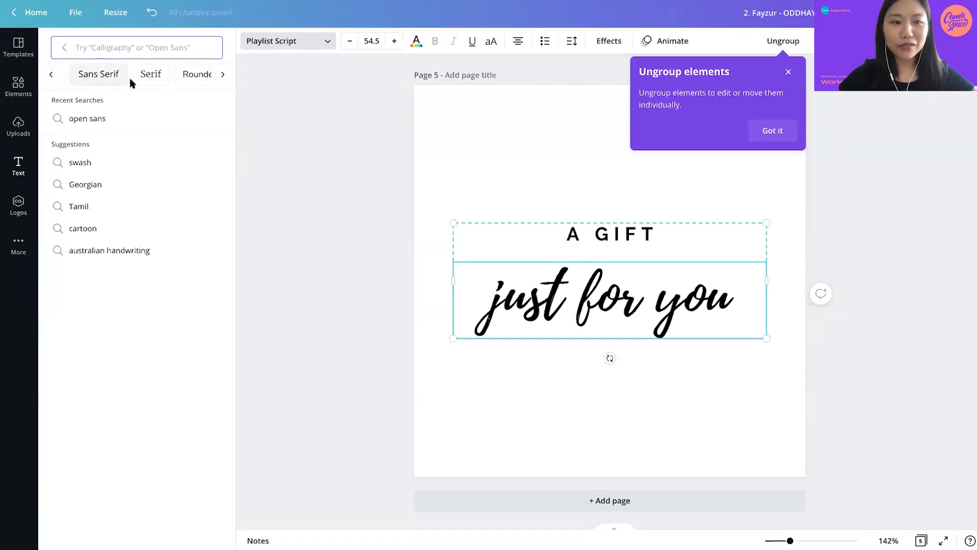
{"action": "left_click", "coordinate": [99, 74]}
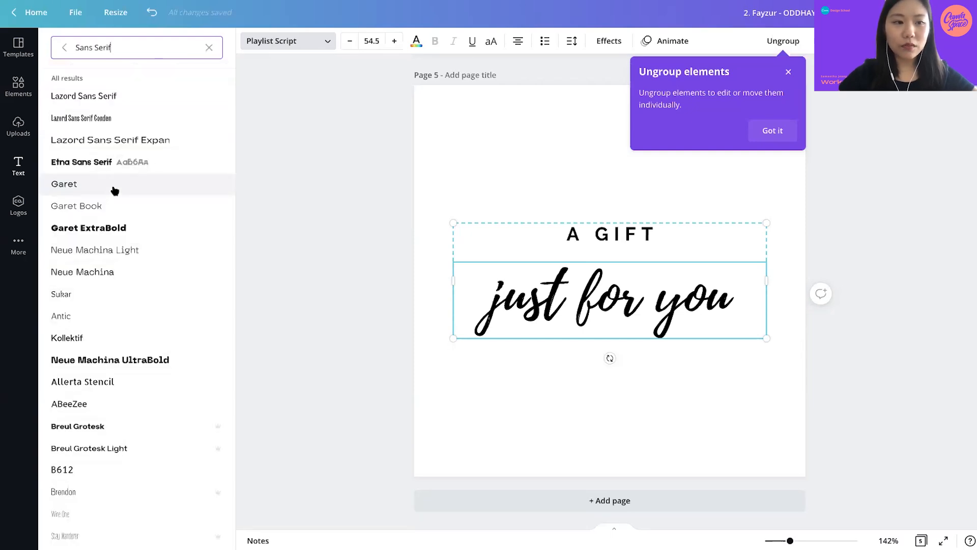
{"action": "left_click", "coordinate": [113, 97]}
Change the font of the "A GIFT" line to Droid Serif from the Serif category.
{"action": "double_click", "coordinate": [605, 244]}
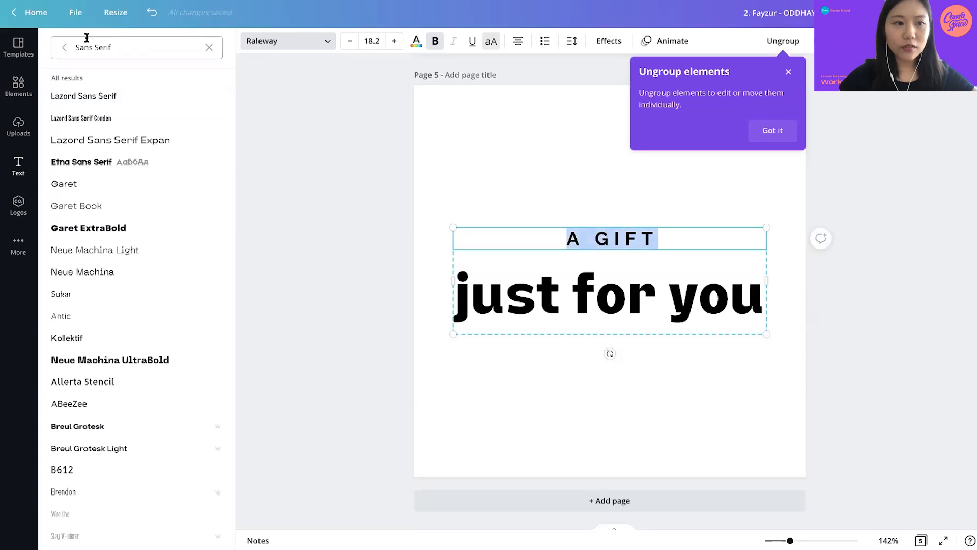
{"action": "left_click", "coordinate": [64, 47]}
{"action": "left_click", "coordinate": [120, 51]}
{"action": "scroll", "coordinate": [182, 84], "scroll_direction": "right", "scroll_amount": 5}
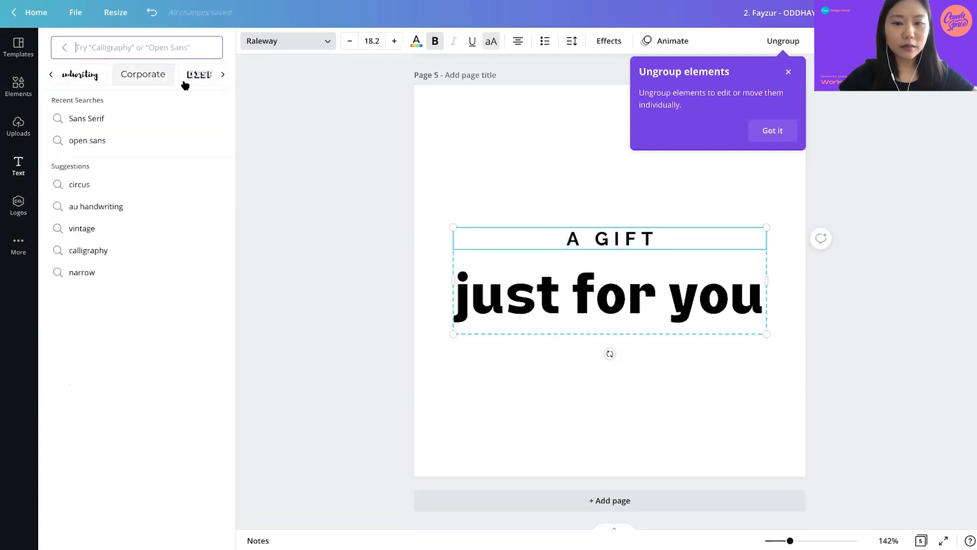
{"action": "left_click", "coordinate": [154, 77]}
{"action": "left_click", "coordinate": [148, 100]}
{"action": "left_click", "coordinate": [147, 119]}
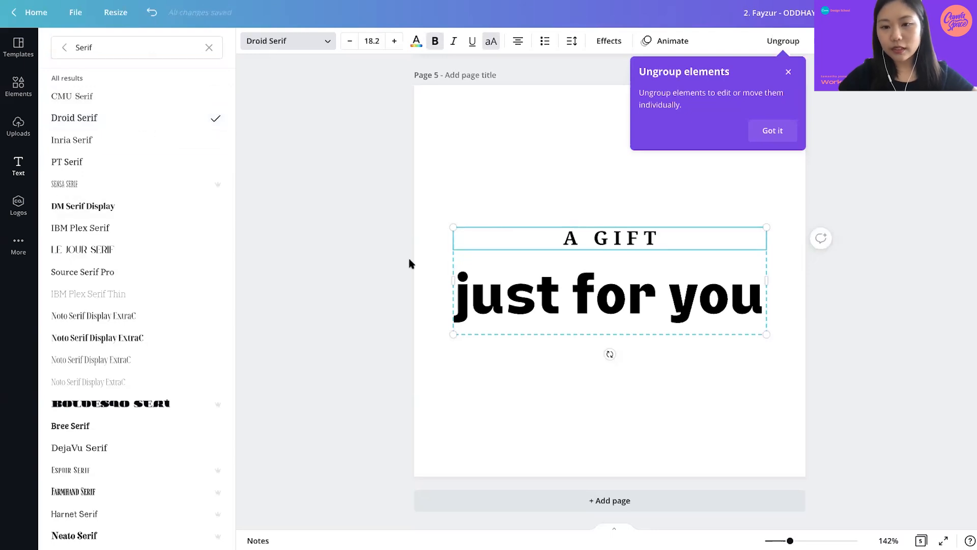
{"action": "left_click", "coordinate": [408, 259]}
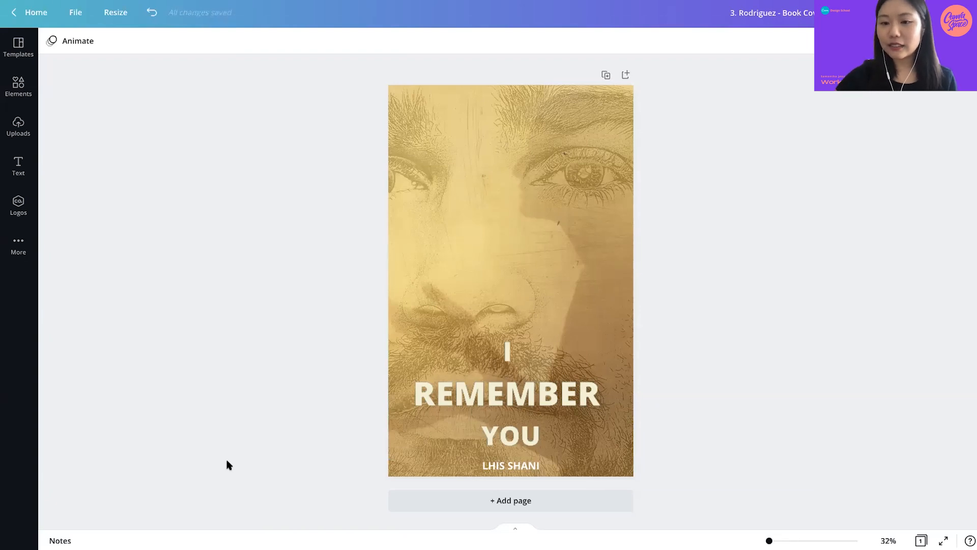
Duplicate the book cover page and check whether the copy's author line and title are editable text.
{"action": "left_click", "coordinate": [604, 75]}
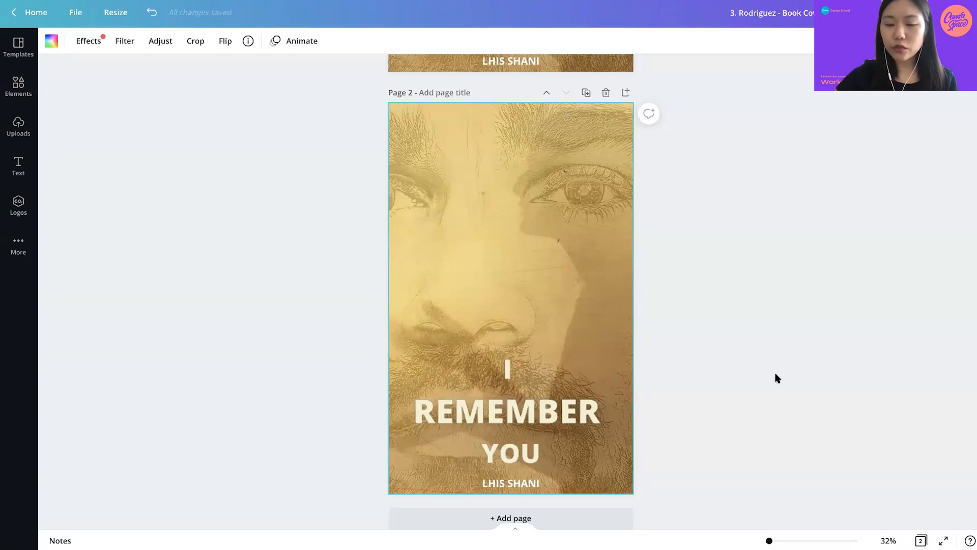
{"action": "left_click", "coordinate": [511, 482]}
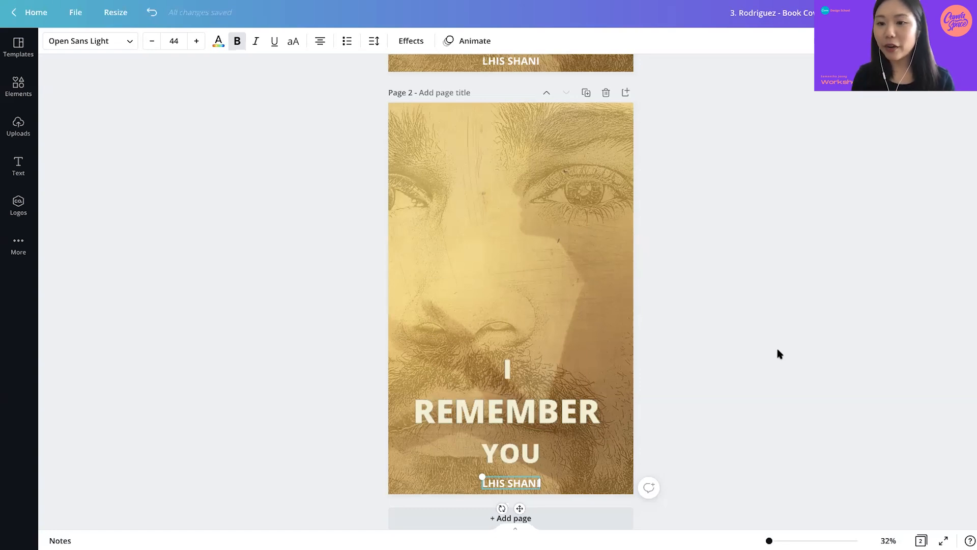
{"action": "left_click", "coordinate": [466, 400]}
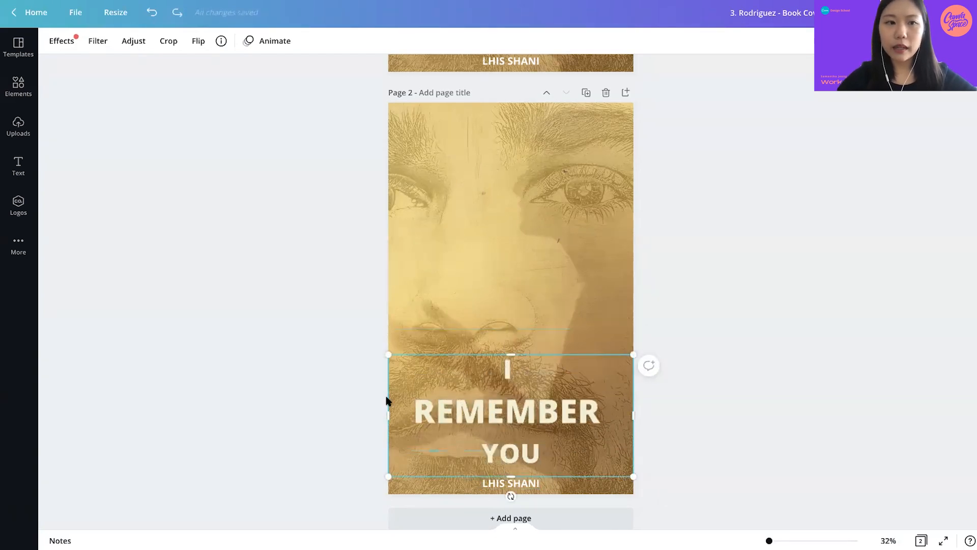
{"action": "left_click", "coordinate": [539, 285]}
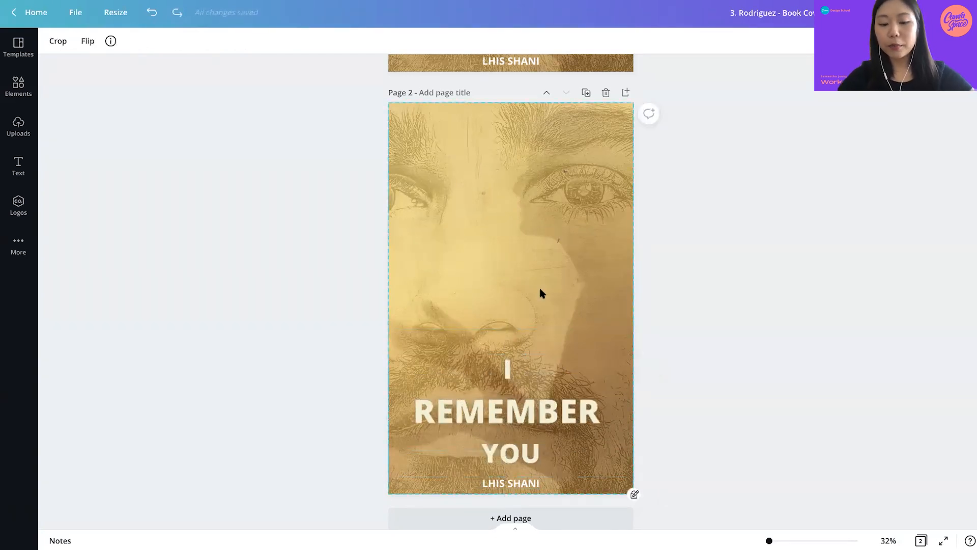
Add a text box reading "I REMEMBER YOU" to page 2 and set its font size to 144.
{"action": "type", "text": "text"}
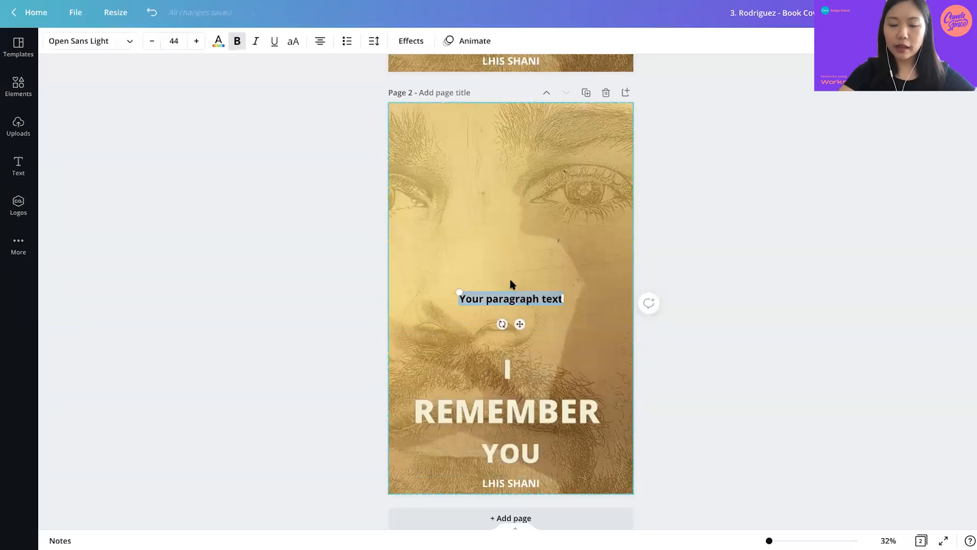
{"action": "type", "text": "I RE"}
{"action": "type", "text": "MEMBER YOU"}
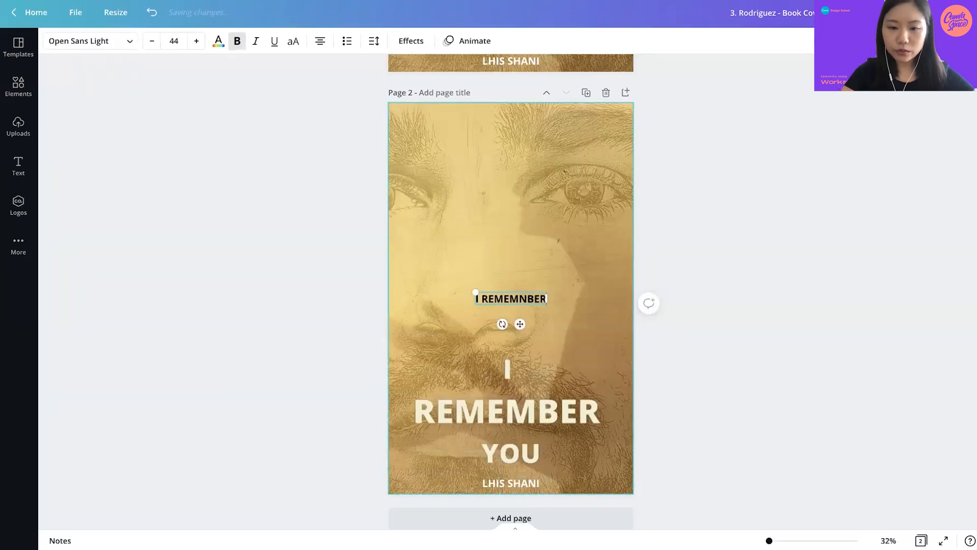
{"action": "left_click", "coordinate": [176, 41]}
{"action": "scroll", "coordinate": [207, 300], "scroll_direction": "down", "scroll_amount": 5}
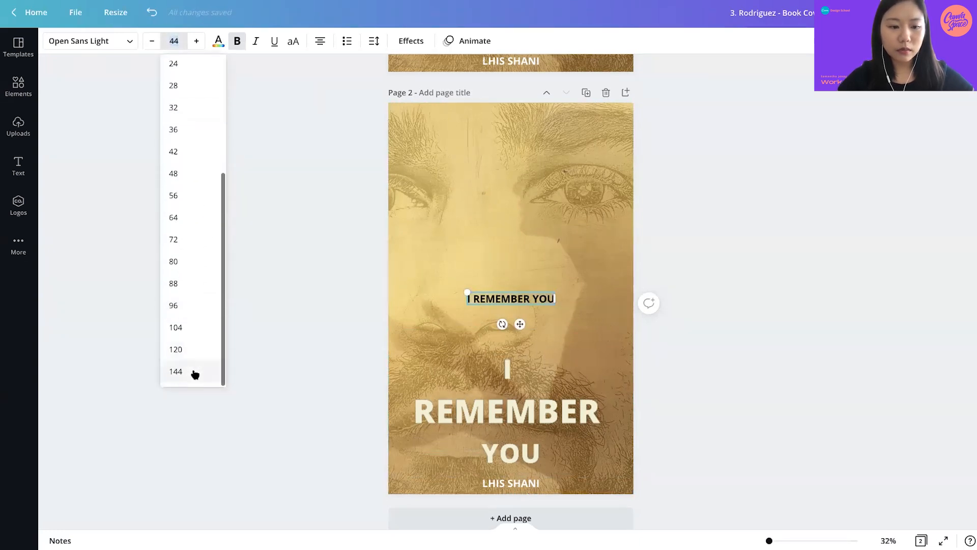
{"action": "left_click", "coordinate": [193, 373]}
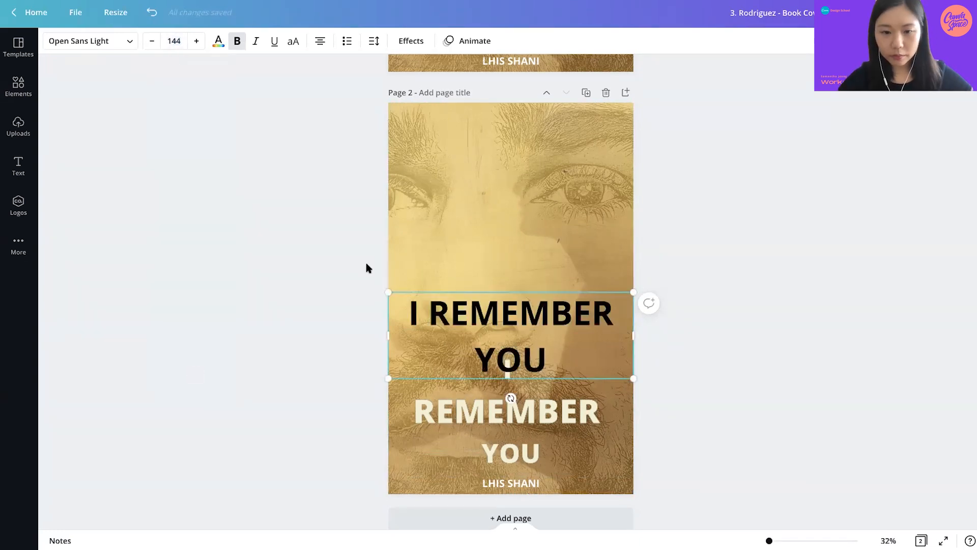
Recolor the new "I REMEMBER YOU" text to the cream custom colour #FFF3D2.
{"action": "left_click", "coordinate": [218, 41]}
{"action": "left_click", "coordinate": [211, 292]}
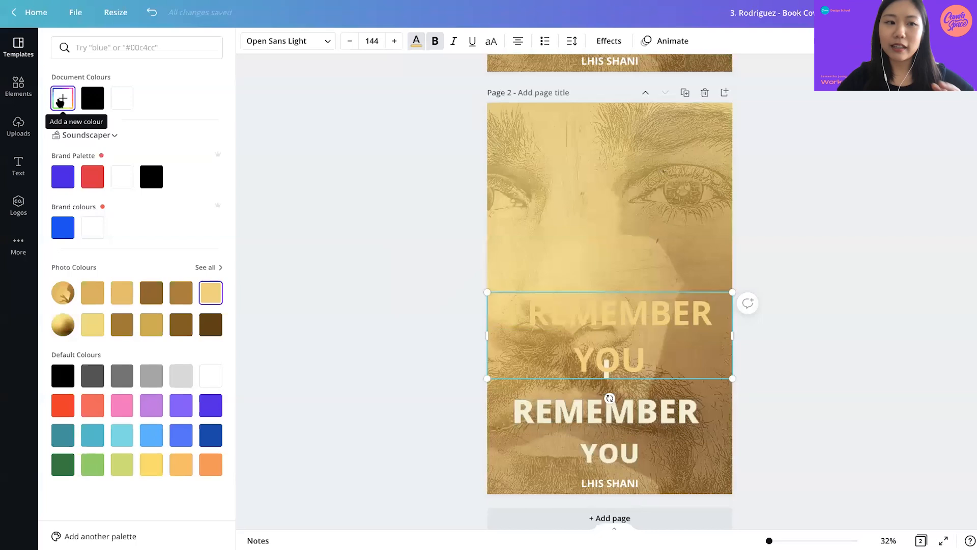
{"action": "left_click", "coordinate": [61, 99]}
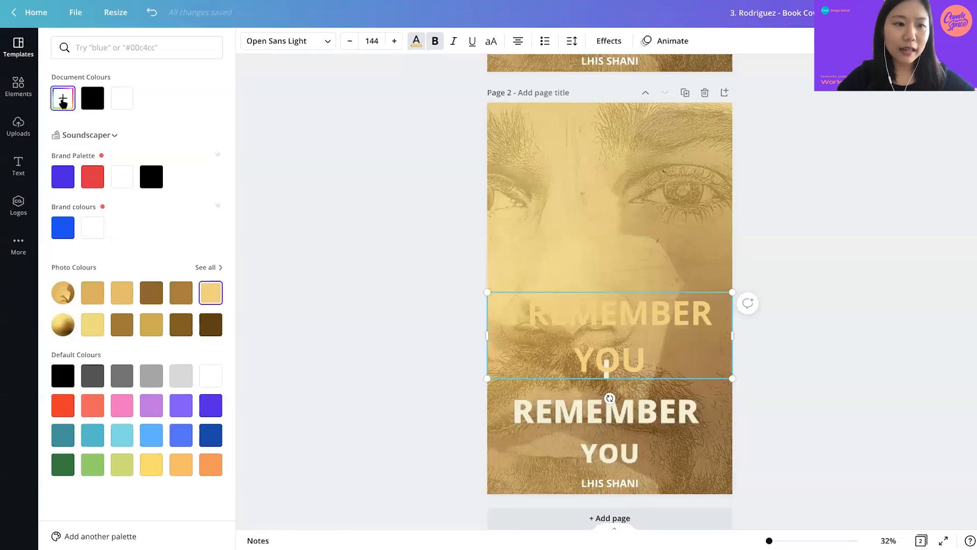
{"action": "left_click_drag", "start_coordinate": [136, 130], "coordinate": [86, 125]}
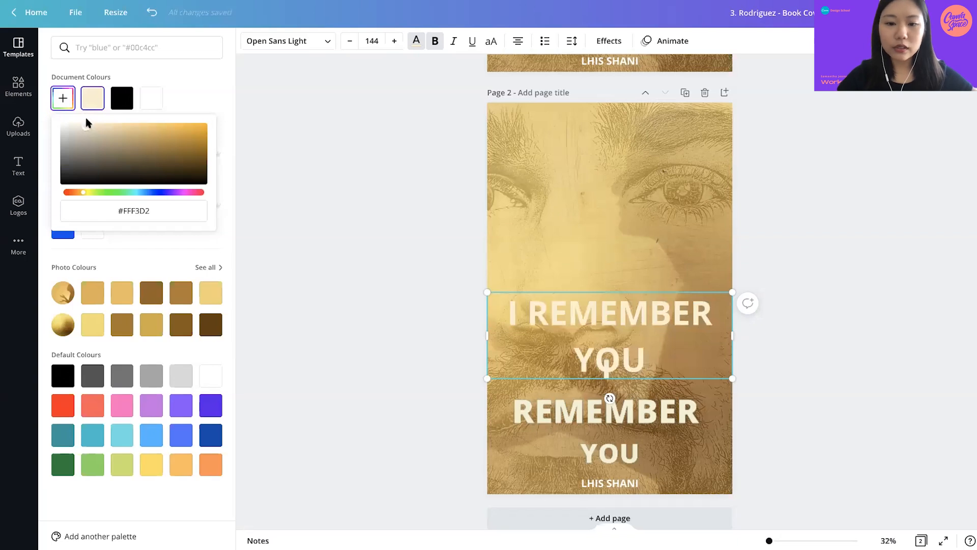
{"action": "left_click", "coordinate": [92, 104]}
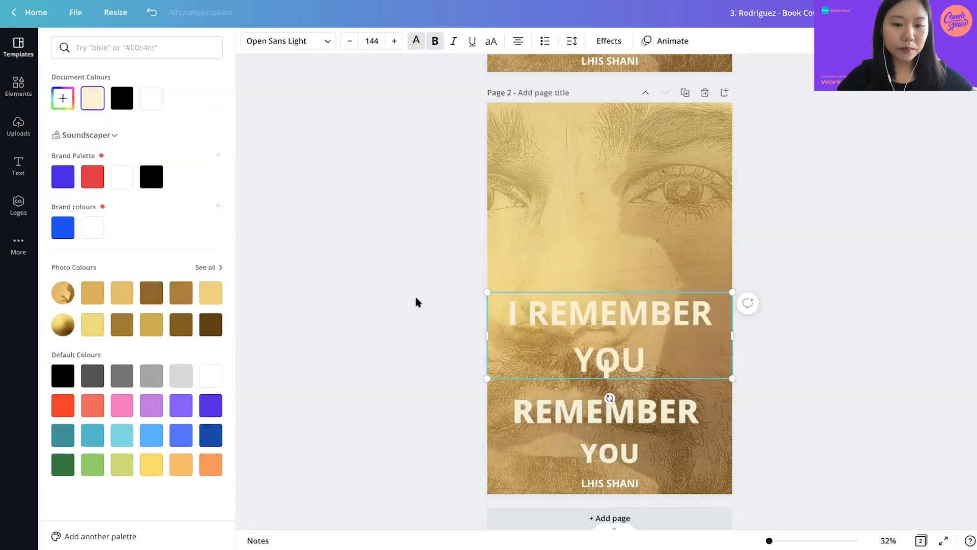
Delete the old title on page 2 and put the new "I REMEMBER YOU" title in its place, with "I" on its own line.
{"action": "left_click", "coordinate": [585, 436]}
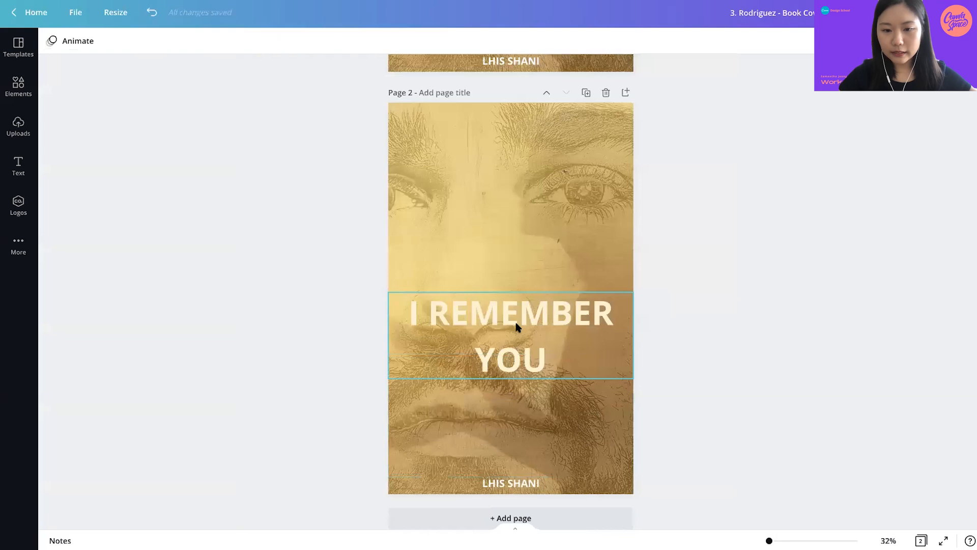
{"action": "left_click", "coordinate": [431, 312]}
{"action": "left_click", "coordinate": [431, 312]}
{"action": "key", "text": "Return"}
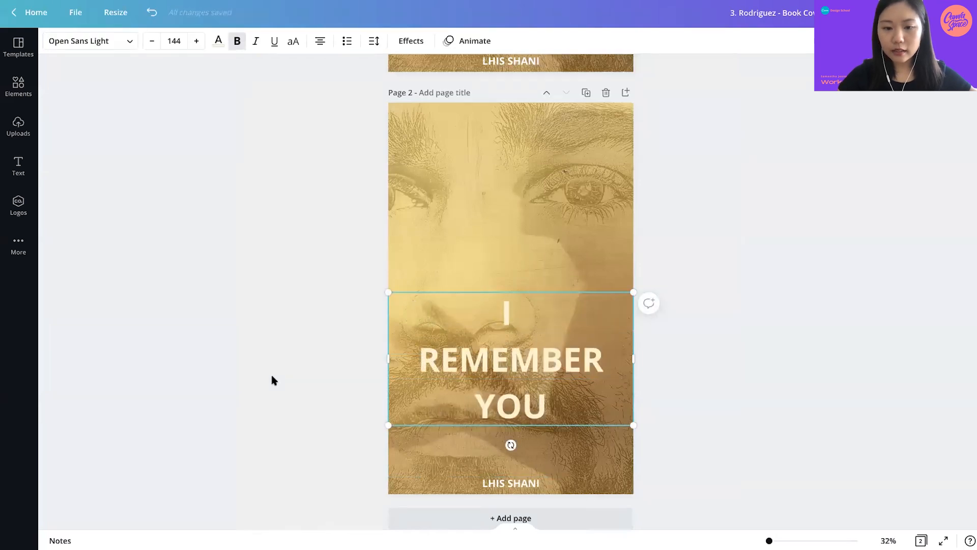
{"action": "left_click", "coordinate": [271, 376]}
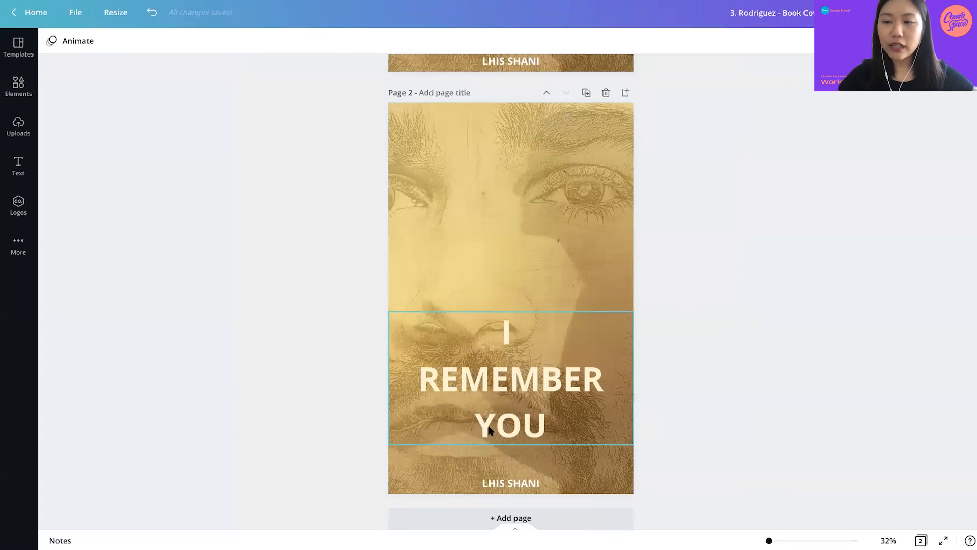
{"action": "left_click", "coordinate": [488, 430]}
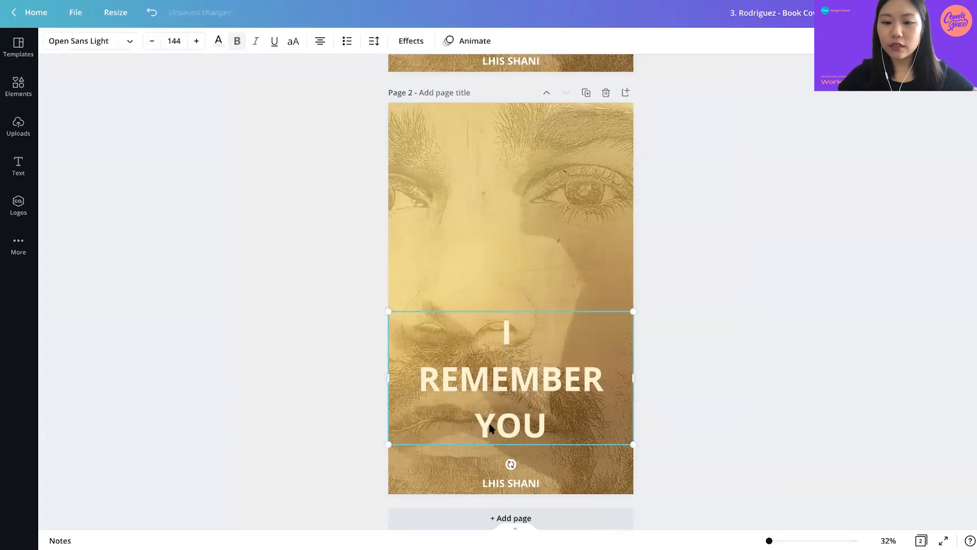
Try CMU Serif, DM Serif Display and Neato Serif from the Serif category on the whole title.
{"action": "double_click", "coordinate": [509, 390]}
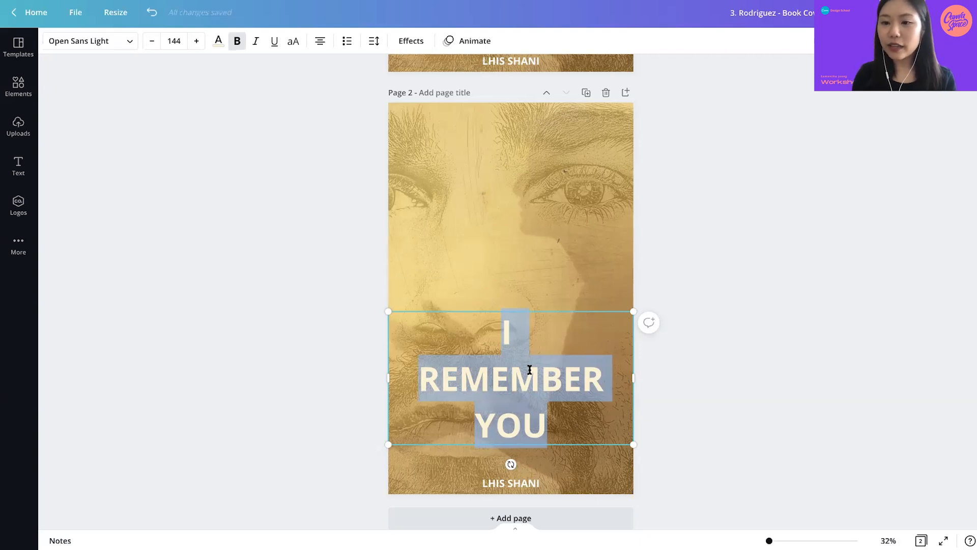
{"action": "left_click", "coordinate": [105, 50]}
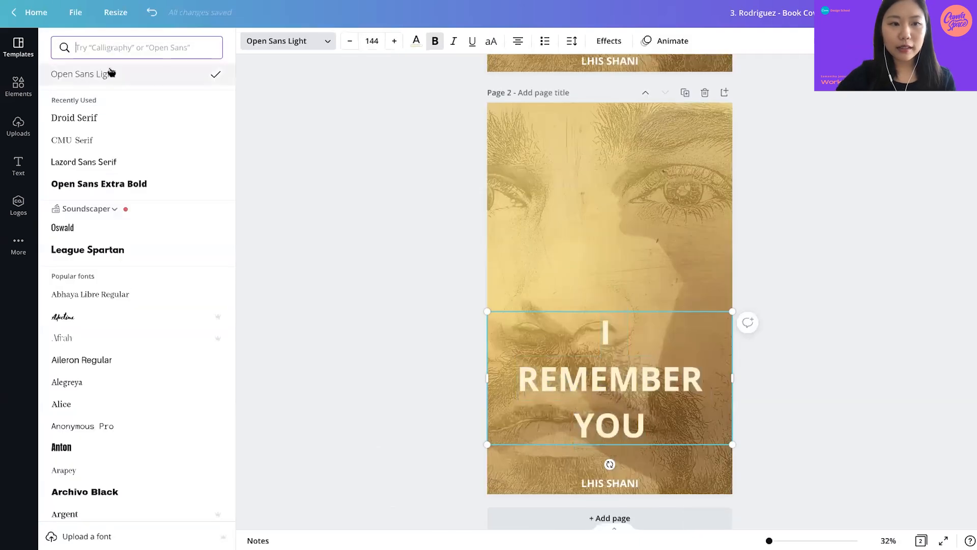
{"action": "left_click", "coordinate": [134, 45]}
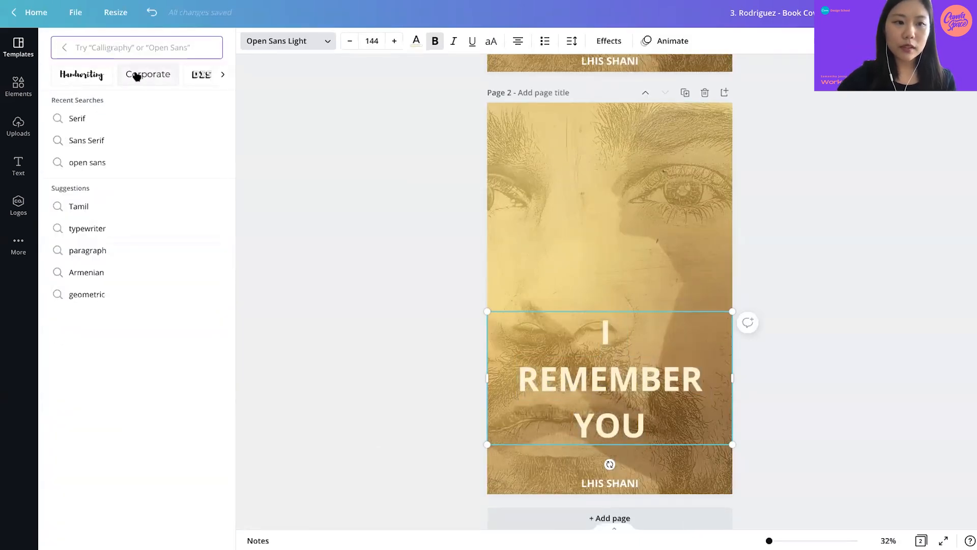
{"action": "scroll", "coordinate": [160, 81], "scroll_direction": "right", "scroll_amount": 6}
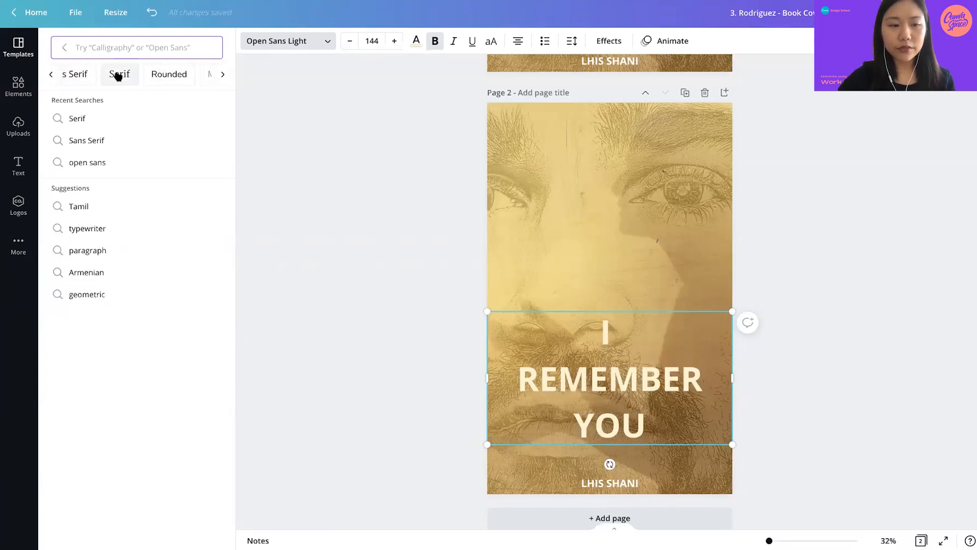
{"action": "left_click", "coordinate": [116, 74]}
{"action": "left_click", "coordinate": [122, 103]}
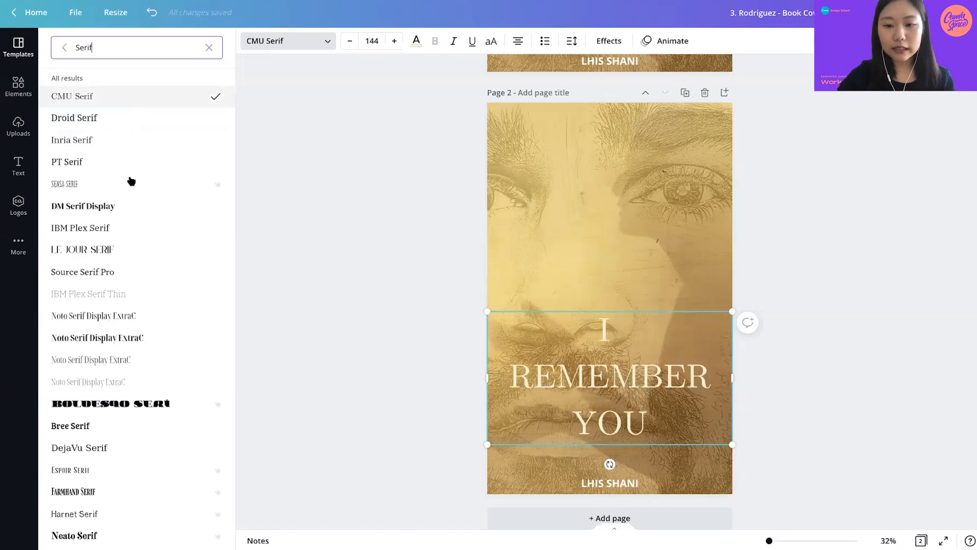
{"action": "left_click", "coordinate": [127, 205]}
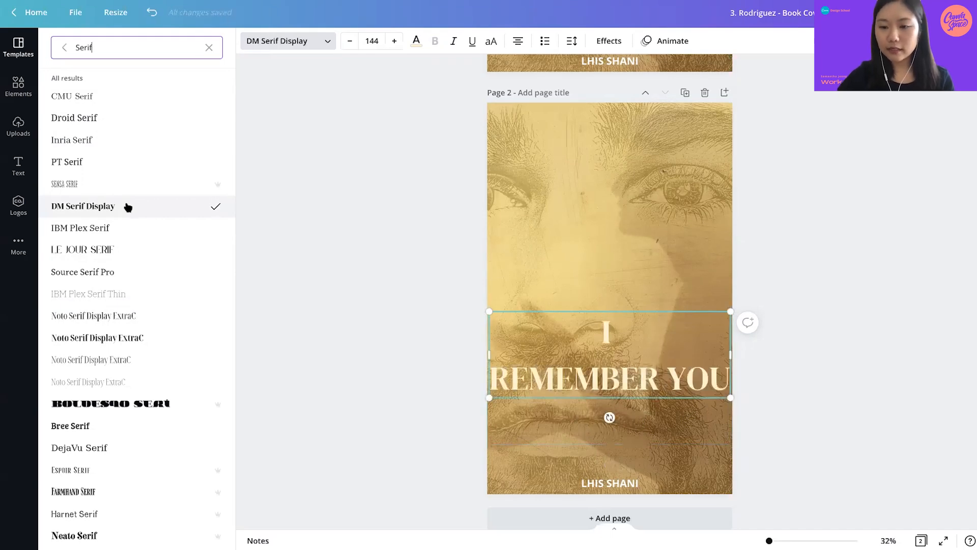
{"action": "scroll", "coordinate": [135, 368], "scroll_direction": "down", "scroll_amount": 5}
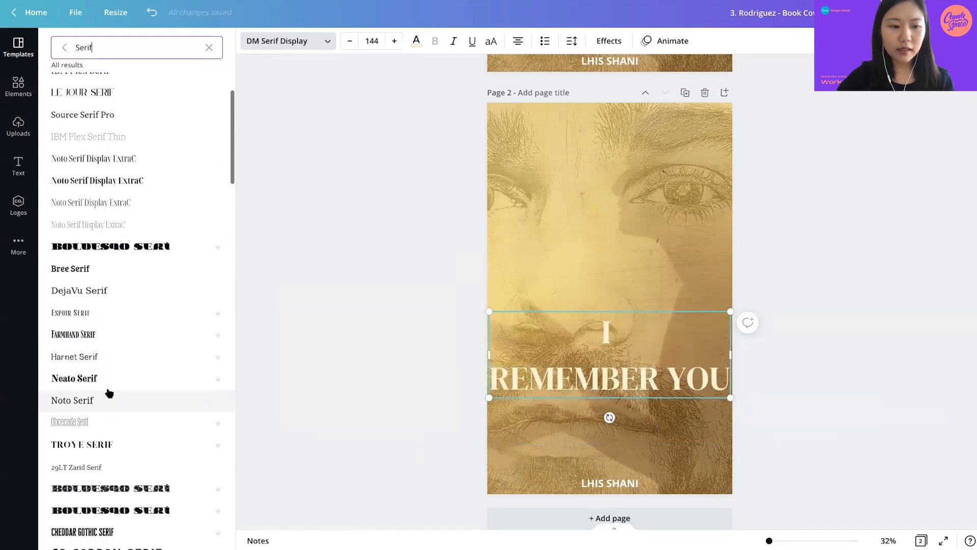
{"action": "left_click", "coordinate": [110, 391]}
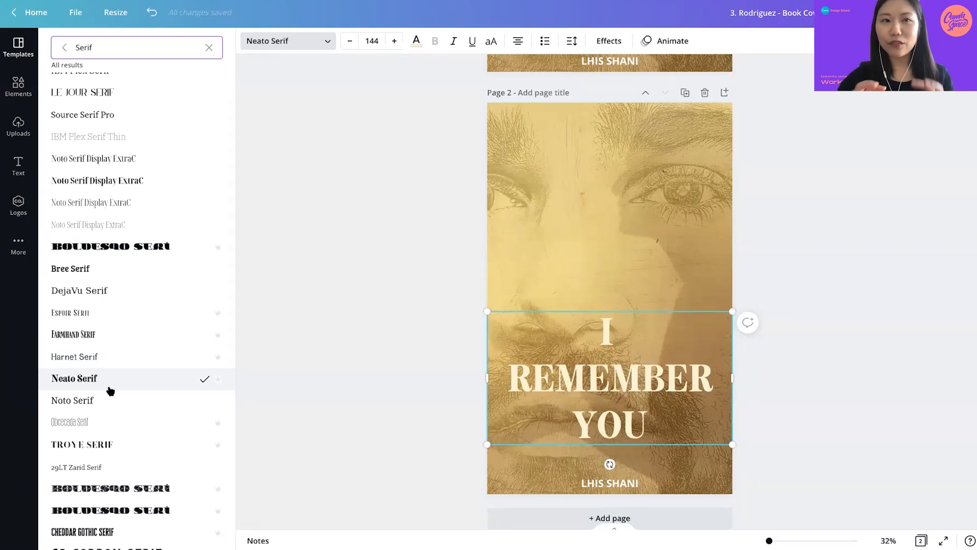
Browse further through the serif fonts, compare Playfair Display, and set the title's font to Playfair Display Black.
{"action": "scroll", "coordinate": [111, 391], "scroll_direction": "down", "scroll_amount": 5}
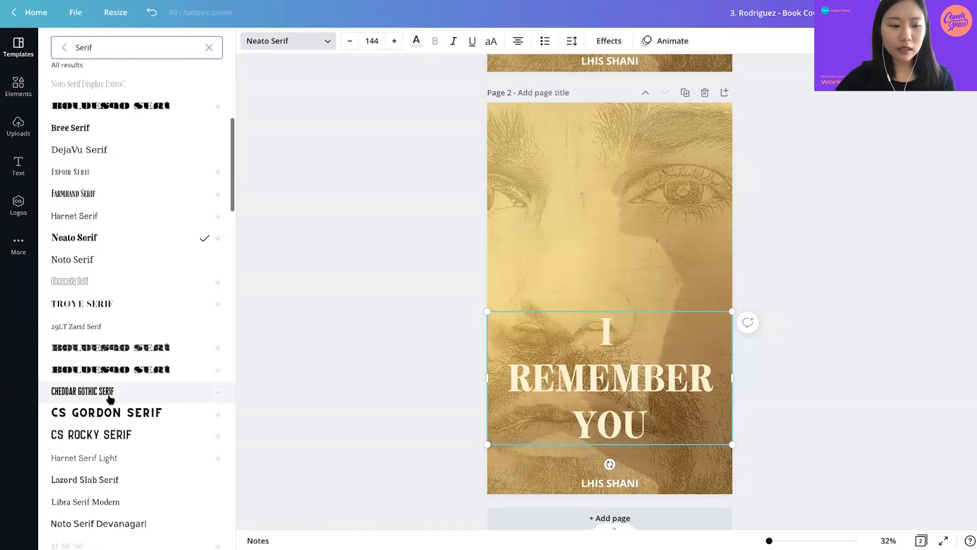
{"action": "scroll", "coordinate": [112, 397], "scroll_direction": "down", "scroll_amount": 9}
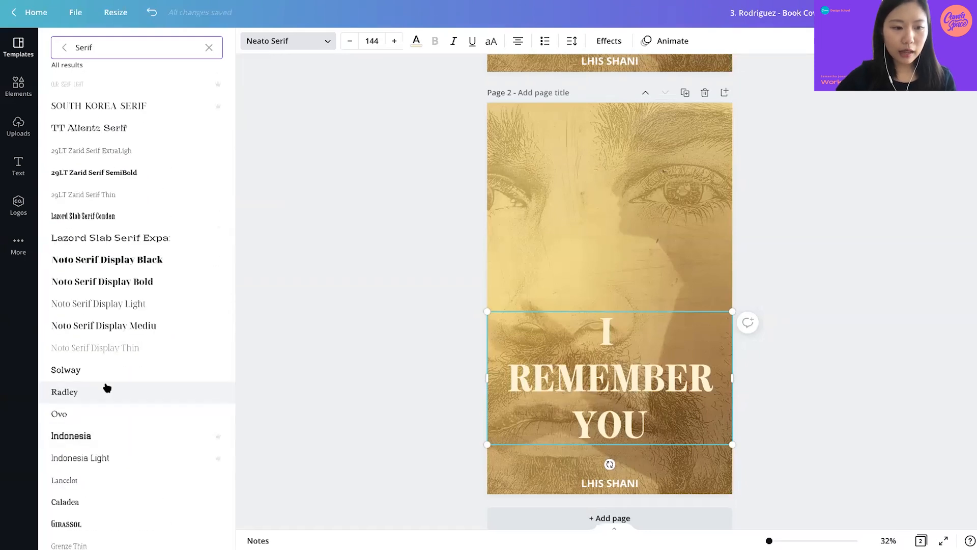
{"action": "scroll", "coordinate": [103, 476], "scroll_direction": "down", "scroll_amount": 5}
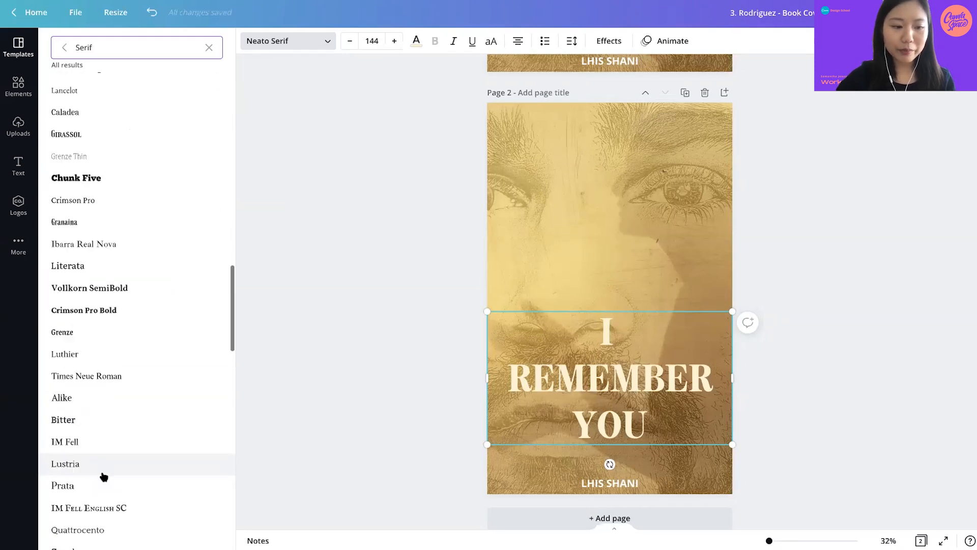
{"action": "scroll", "coordinate": [103, 476], "scroll_direction": "down", "scroll_amount": 11}
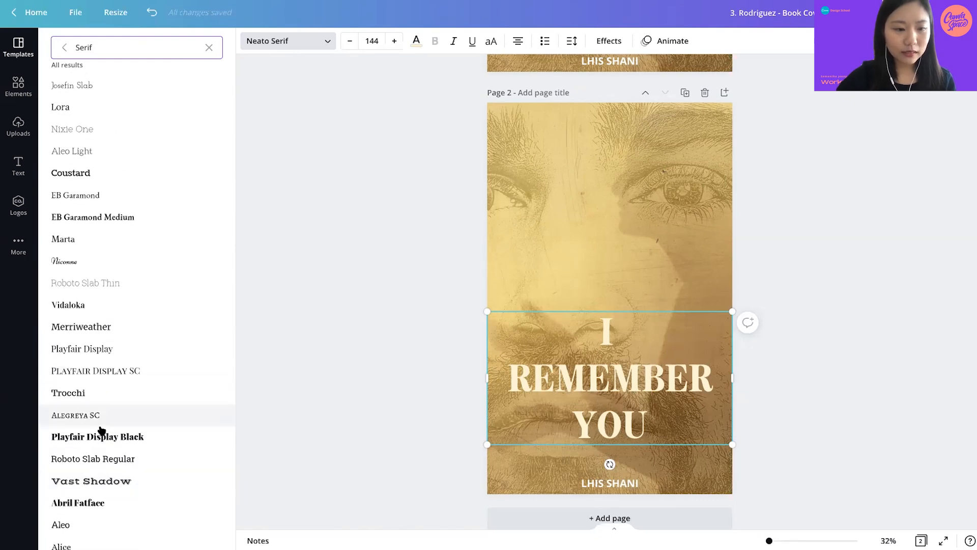
{"action": "left_click", "coordinate": [100, 351]}
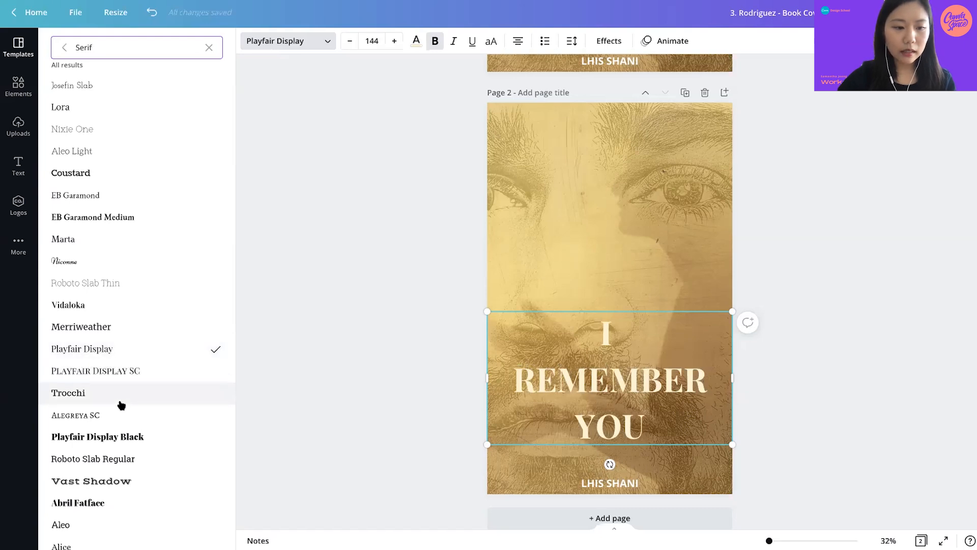
{"action": "left_click", "coordinate": [146, 443]}
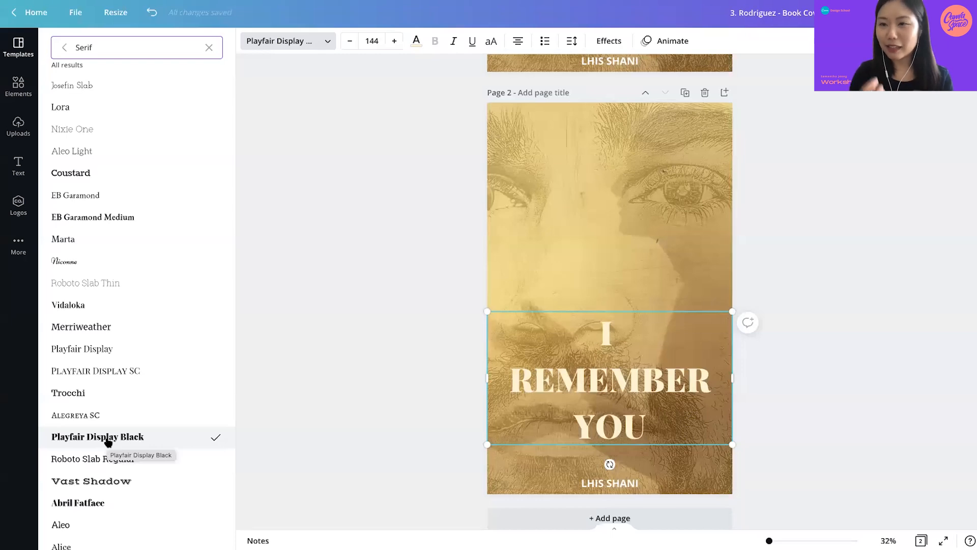
{"action": "left_click", "coordinate": [310, 219]}
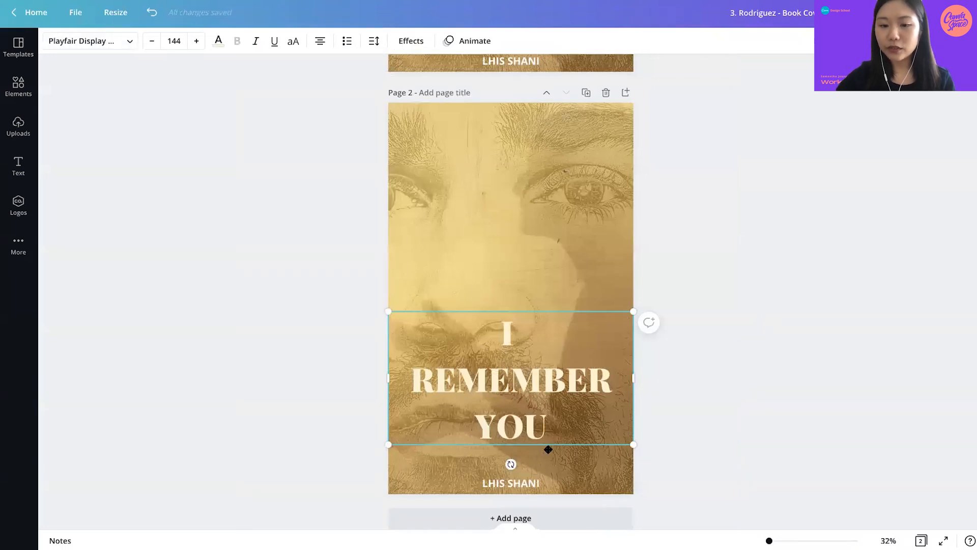
Change the author line's font to Garet from the Sans Serif category and move the line up closer to the title.
{"action": "left_click", "coordinate": [525, 481]}
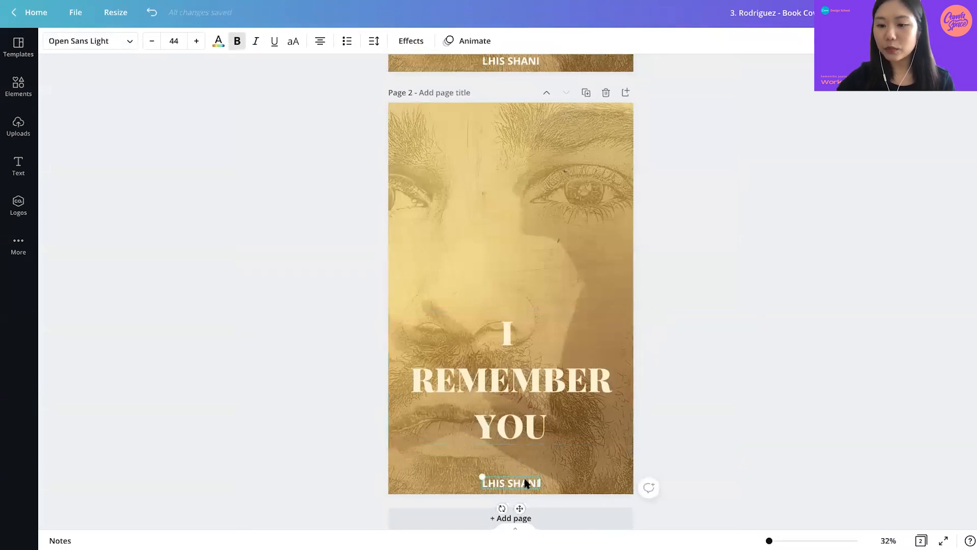
{"action": "double_click", "coordinate": [524, 481]}
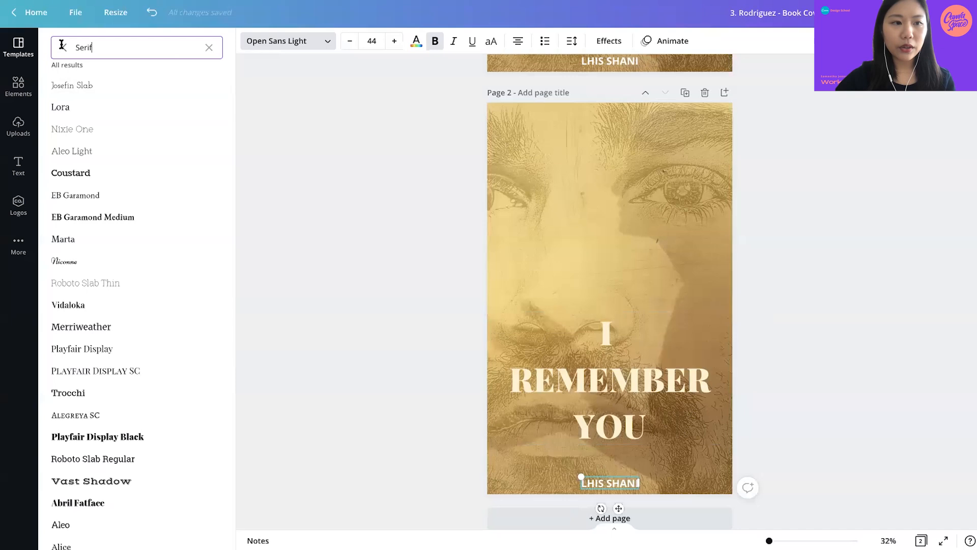
{"action": "left_click", "coordinate": [62, 47]}
{"action": "left_click", "coordinate": [153, 47]}
{"action": "scroll", "coordinate": [163, 76], "scroll_direction": "right", "scroll_amount": 10}
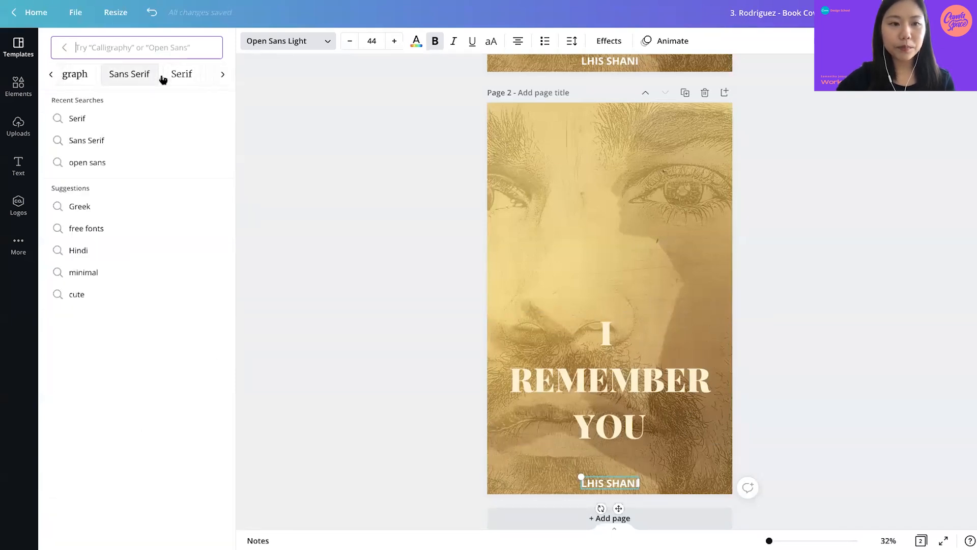
{"action": "left_click", "coordinate": [128, 80]}
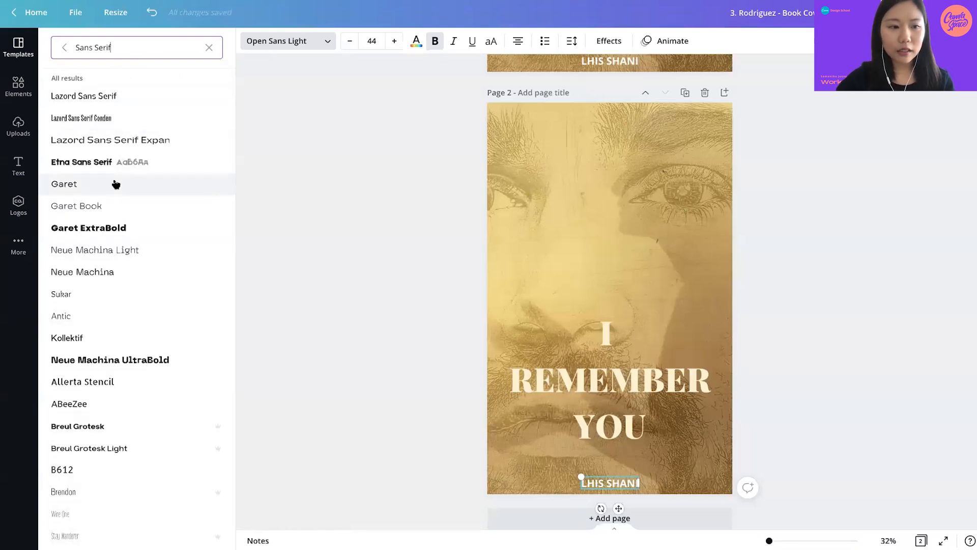
{"action": "left_click", "coordinate": [118, 96]}
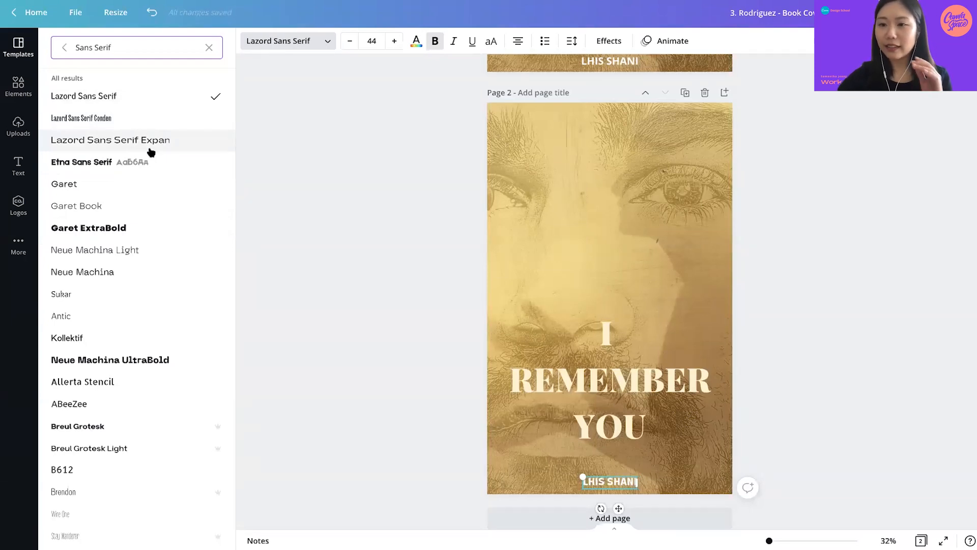
{"action": "left_click", "coordinate": [125, 181]}
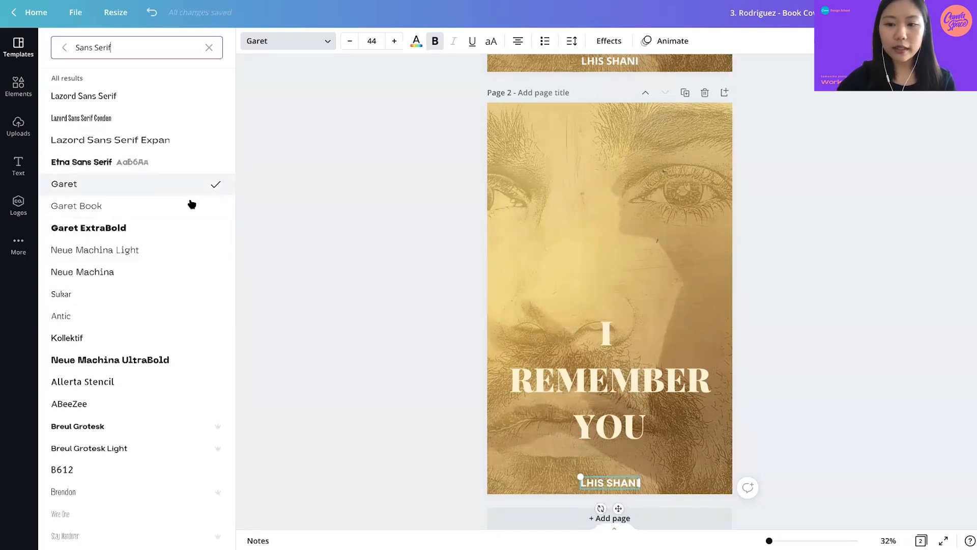
{"action": "left_click", "coordinate": [313, 269]}
{"action": "left_click_drag", "start_coordinate": [510, 481], "coordinate": [510, 459]}
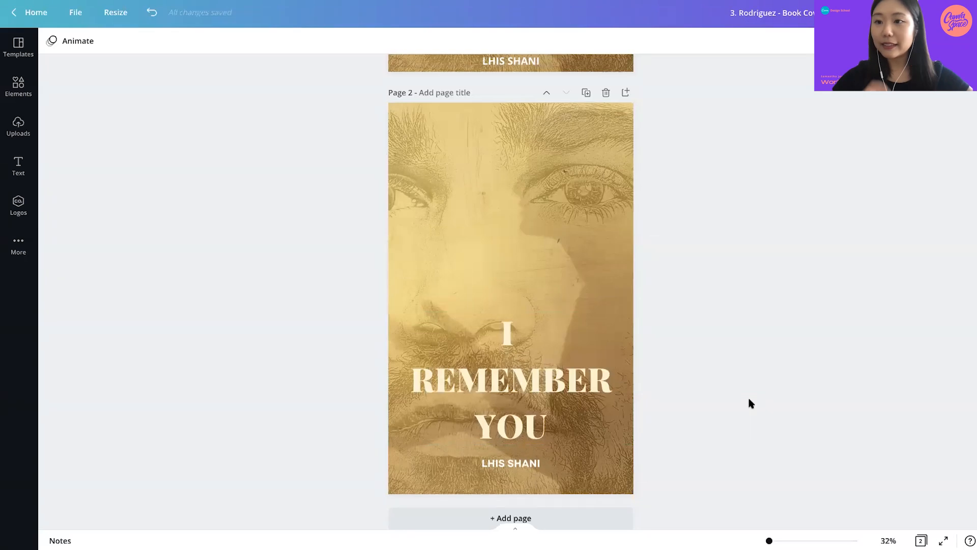
Duplicate page 2 and set the font size of the author line on the new page 3 to 50.
{"action": "left_click", "coordinate": [586, 93]}
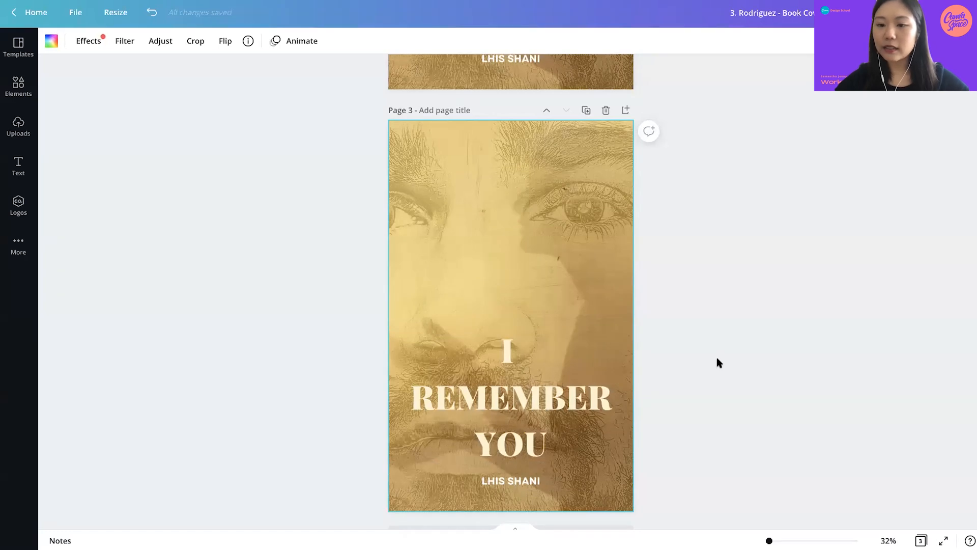
{"action": "left_click", "coordinate": [512, 483]}
{"action": "left_click", "coordinate": [511, 482]}
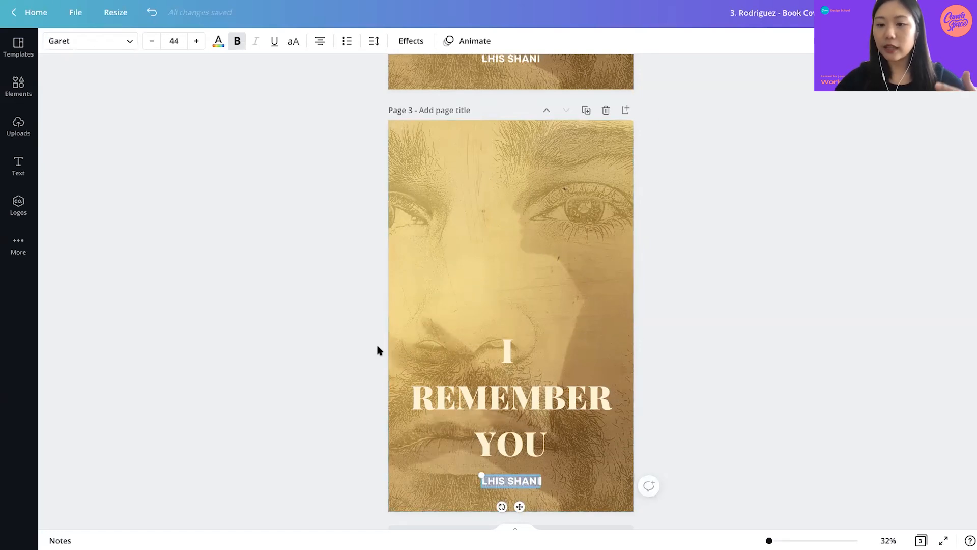
{"action": "left_click", "coordinate": [179, 42]}
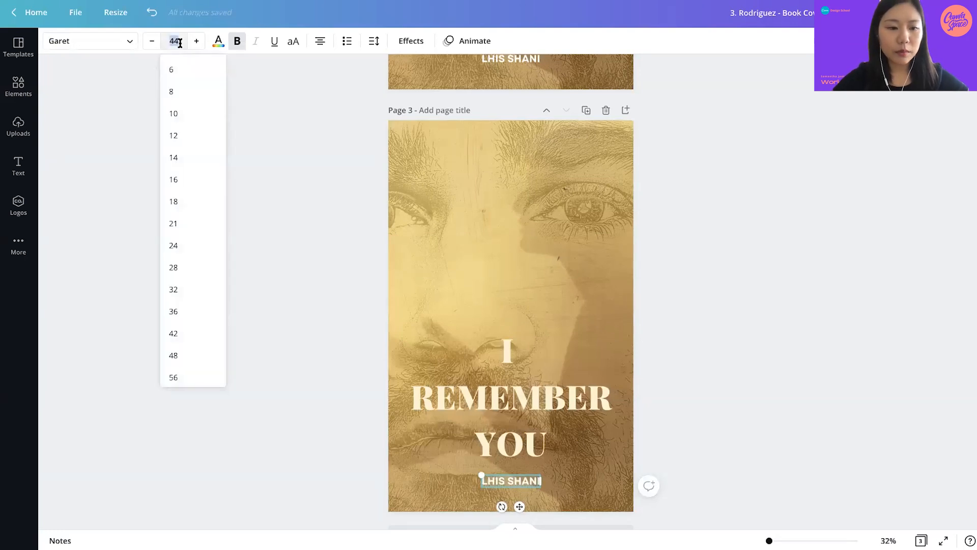
{"action": "left_click", "coordinate": [185, 360]}
{"action": "left_click", "coordinate": [181, 351]}
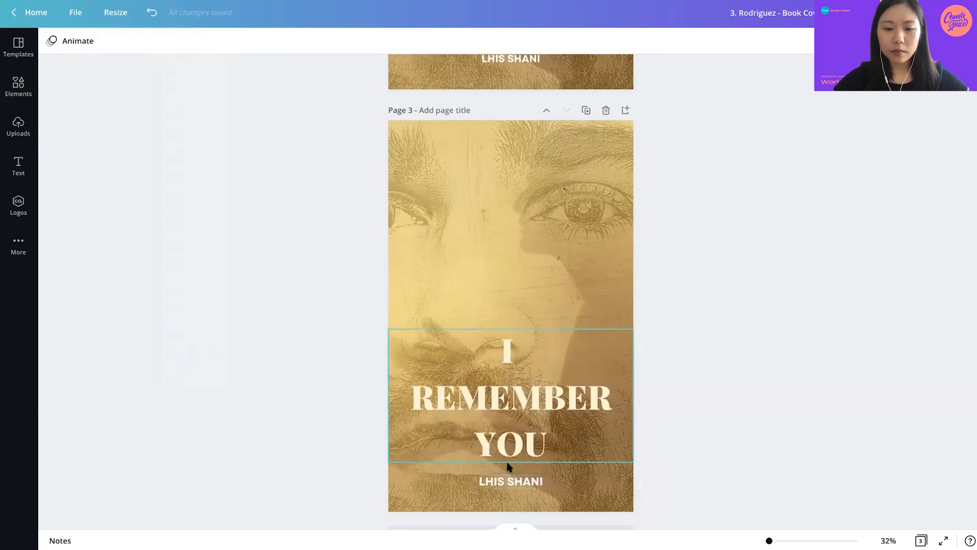
{"action": "left_click", "coordinate": [511, 484]}
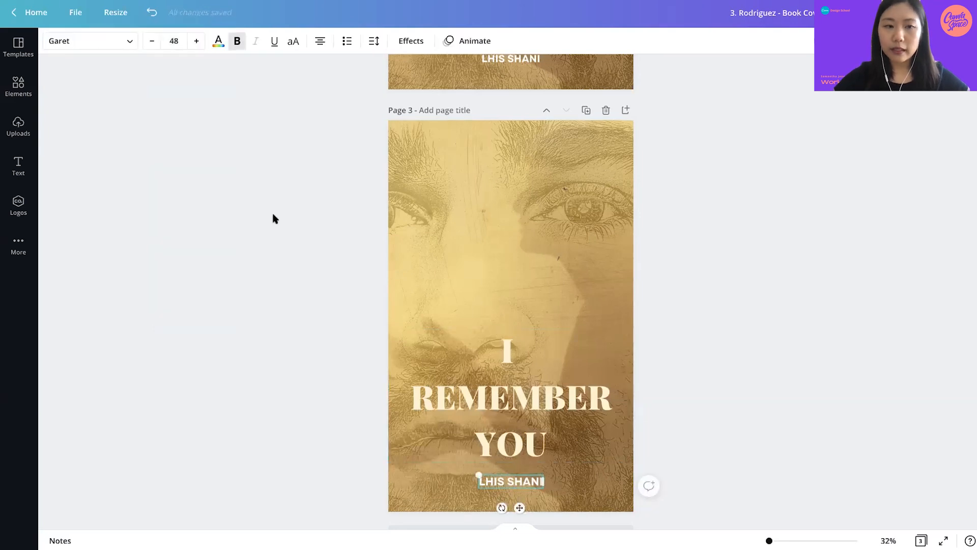
{"action": "left_click", "coordinate": [198, 46]}
{"action": "left_click", "coordinate": [198, 45]}
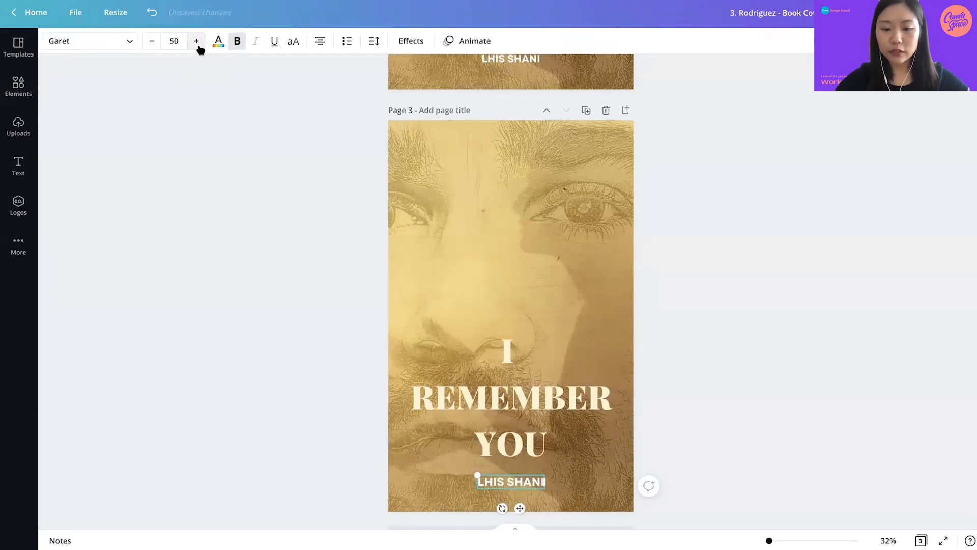
{"action": "left_click", "coordinate": [253, 379]}
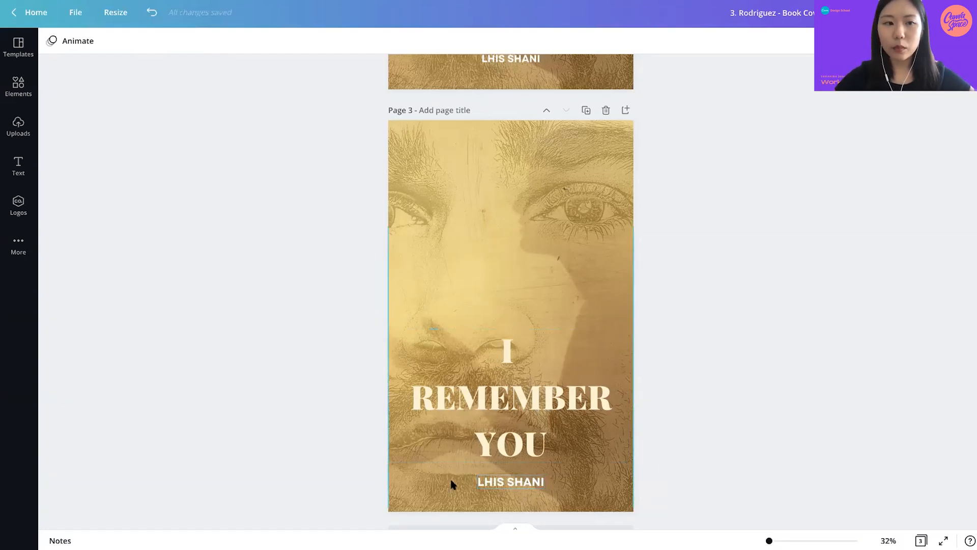
Set the letter spacing of the author line on page 3 to 100.
{"action": "left_click", "coordinate": [499, 488]}
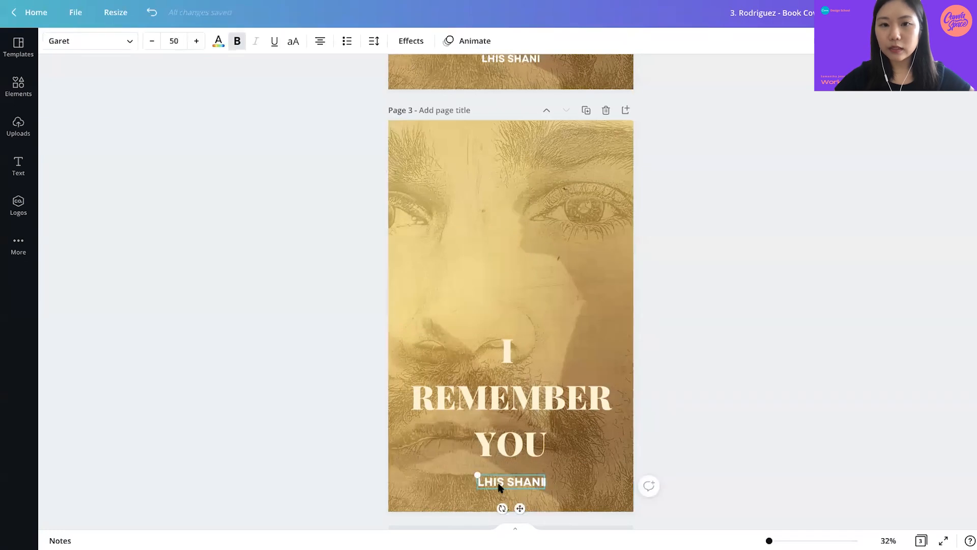
{"action": "left_click", "coordinate": [374, 41]}
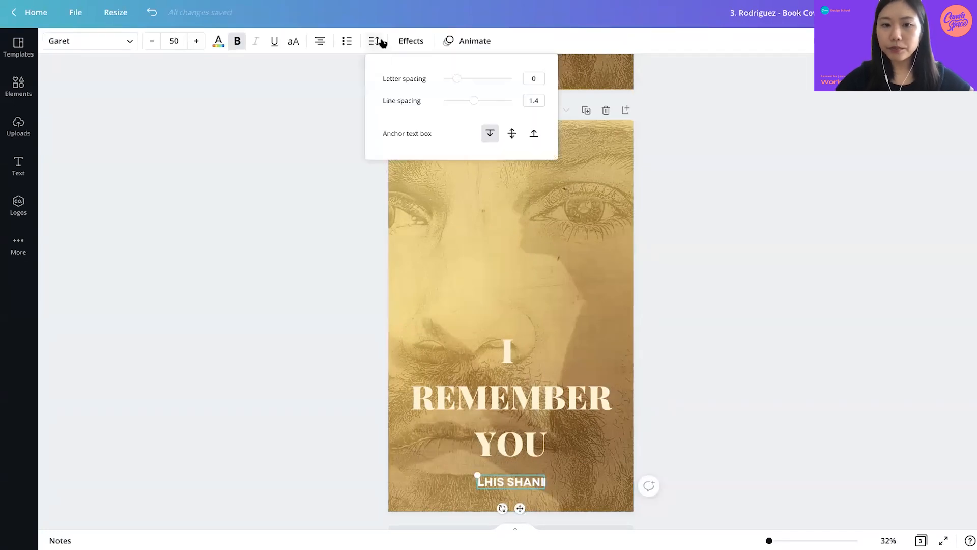
{"action": "left_click", "coordinate": [537, 80]}
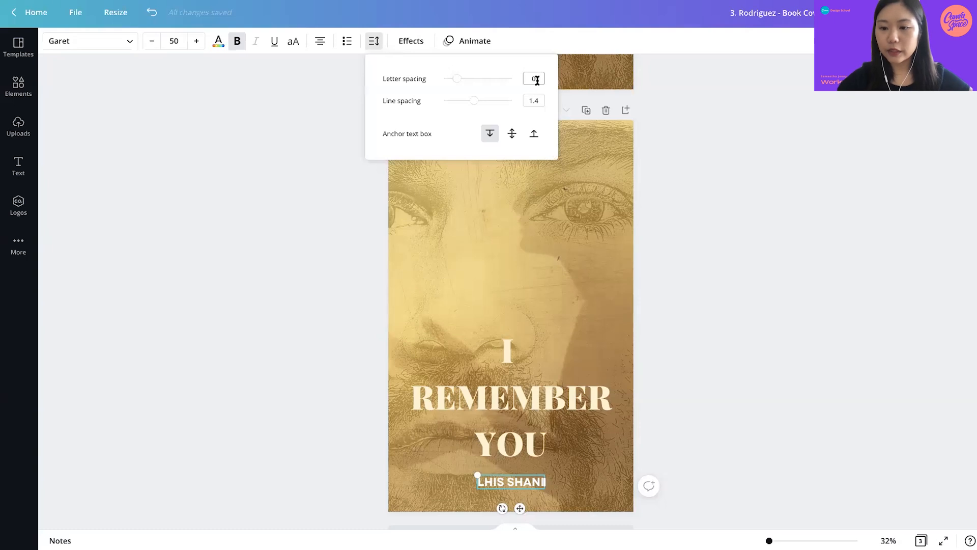
{"action": "double_click", "coordinate": [537, 80]}
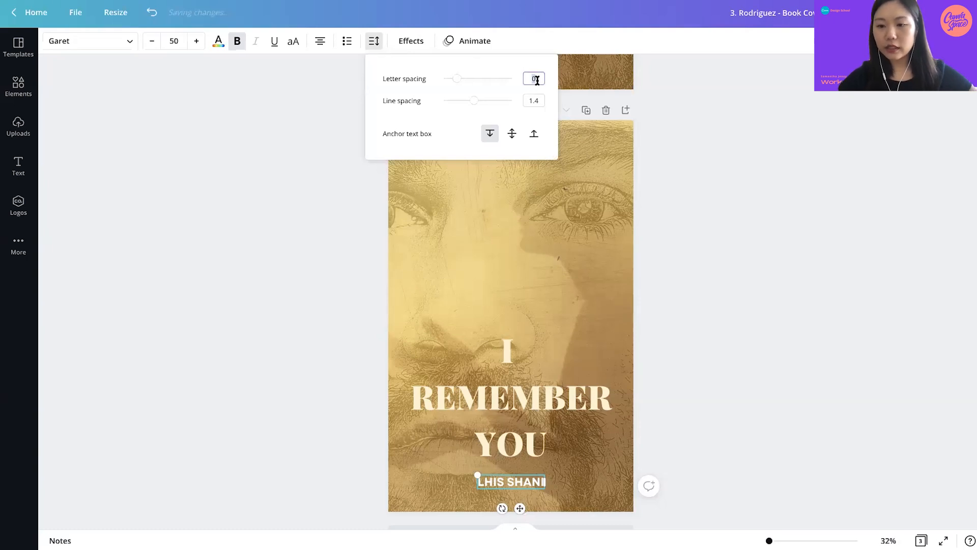
{"action": "type", "text": "100"}
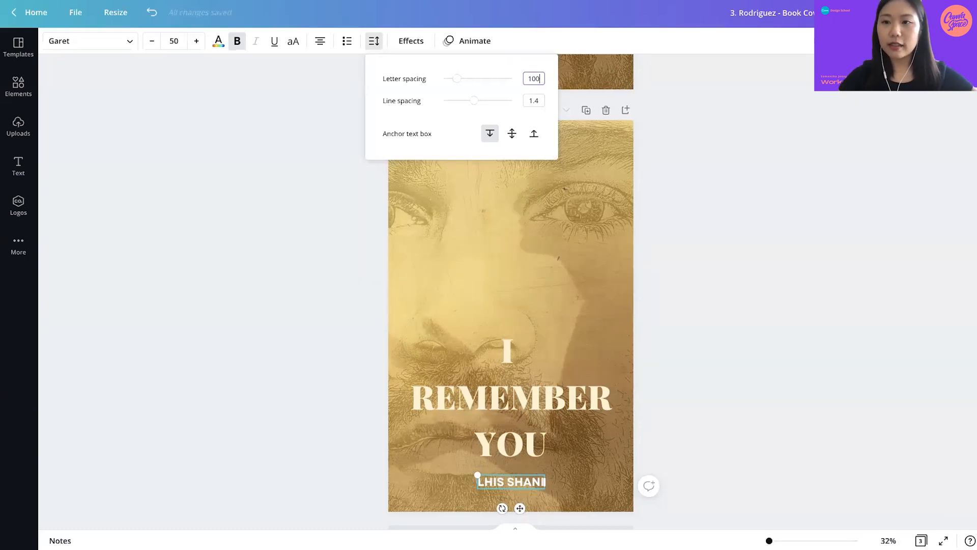
{"action": "key", "text": "Return"}
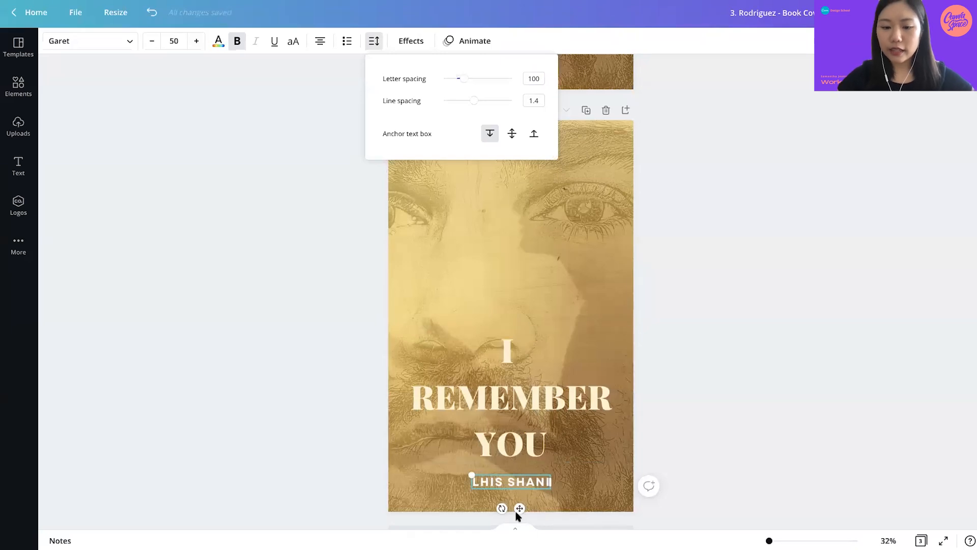
{"action": "left_click", "coordinate": [518, 512]}
{"action": "left_click", "coordinate": [422, 493]}
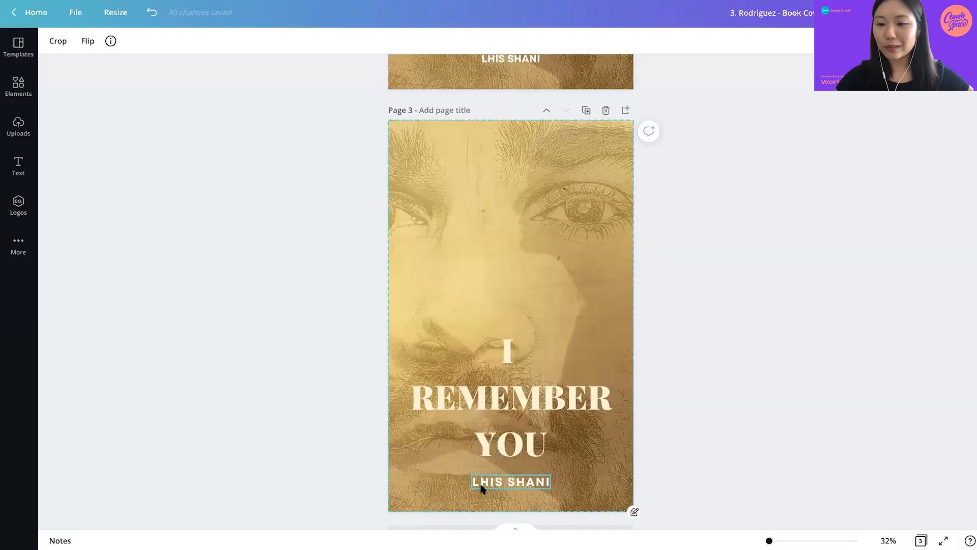
Set the letter spacing of the author line on page 3 to 120.
{"action": "left_click", "coordinate": [474, 481]}
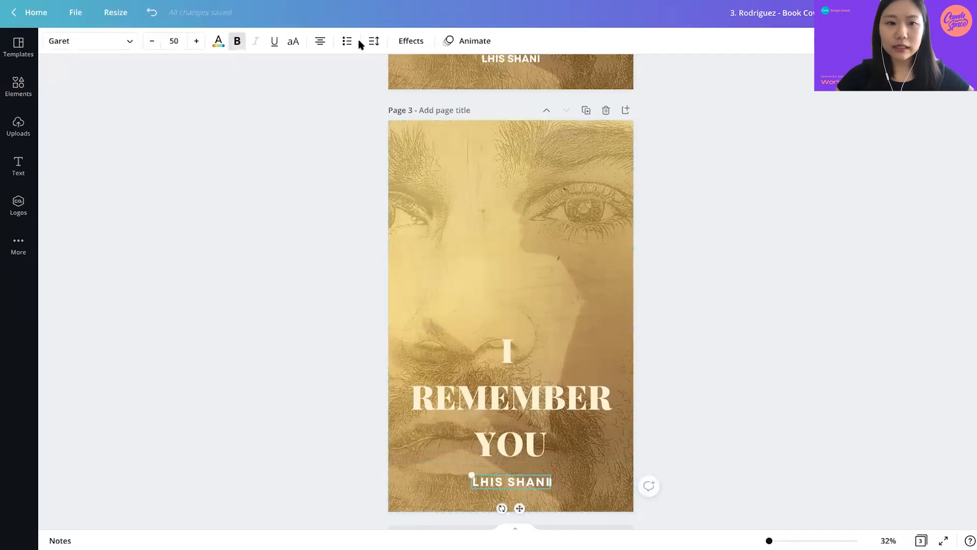
{"action": "left_click", "coordinate": [374, 40]}
{"action": "left_click", "coordinate": [533, 78]}
{"action": "type", "text": "120"}
{"action": "key", "text": "Return"}
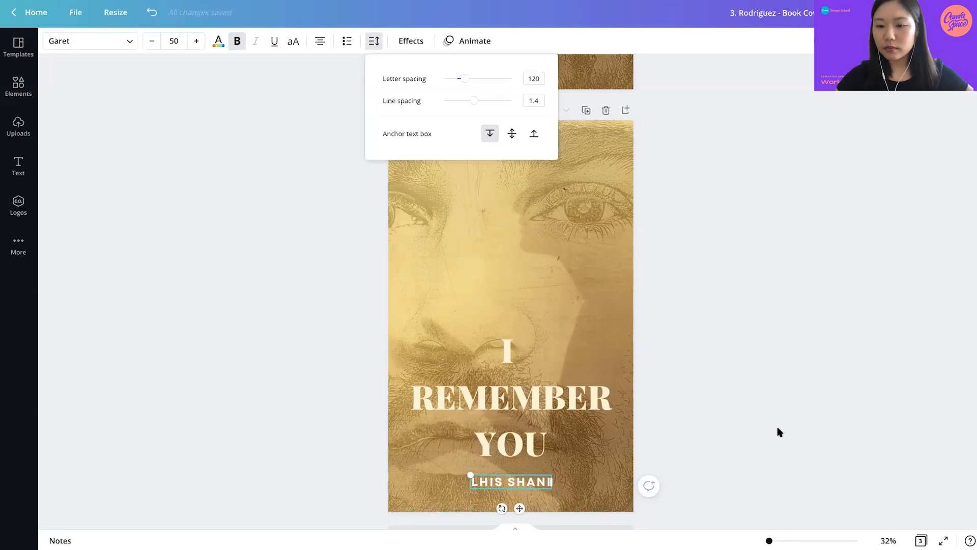
{"action": "left_click", "coordinate": [734, 342]}
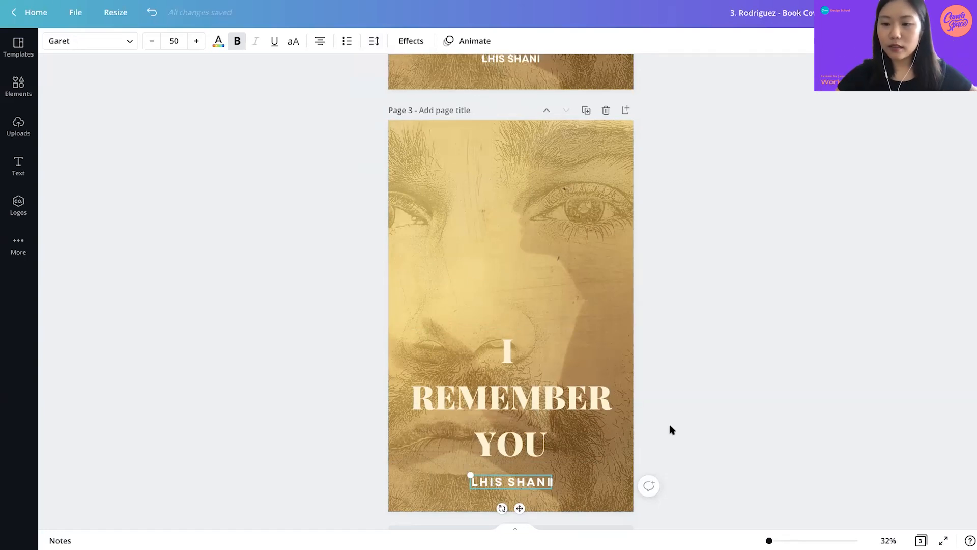
Duplicate page 3 and move the title on the new page 4 up to the vertical middle of the cover.
{"action": "scroll", "coordinate": [670, 429], "scroll_direction": "down", "scroll_amount": 1}
{"action": "scroll", "coordinate": [716, 285], "scroll_direction": "up", "scroll_amount": 2}
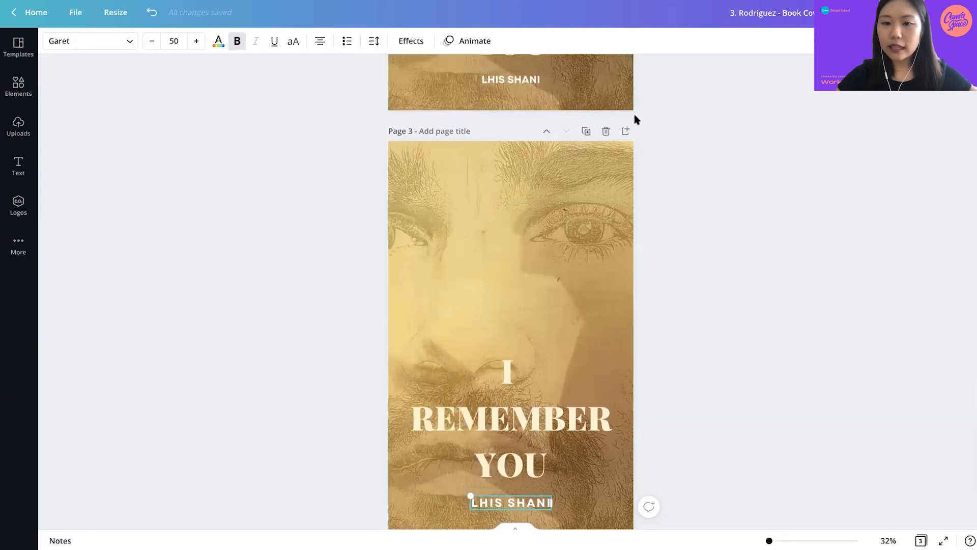
{"action": "left_click", "coordinate": [586, 132]}
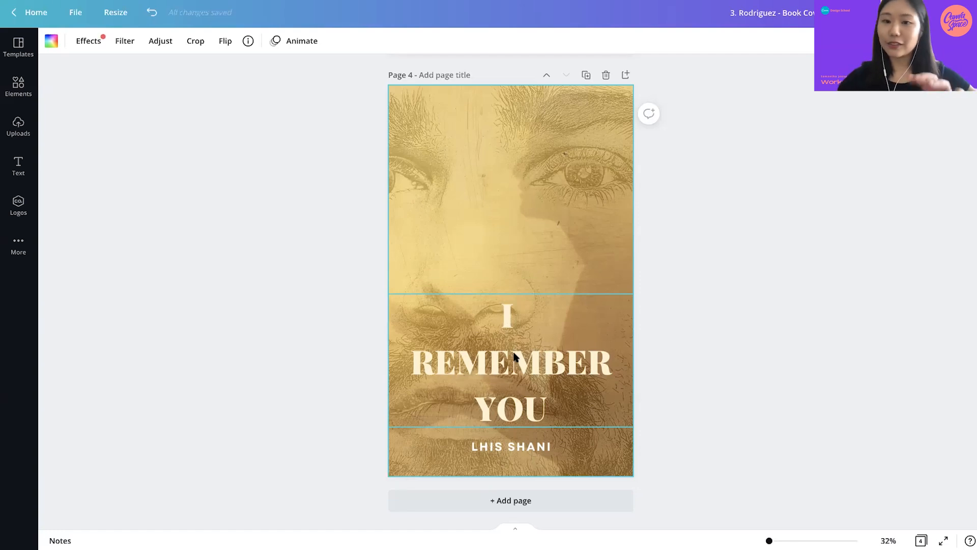
{"action": "left_click_drag", "start_coordinate": [514, 356], "coordinate": [514, 275]}
Set the font size of the whole title on page 4 to 160 and re-centre it vertically on the page.
{"action": "triple_click", "coordinate": [513, 273]}
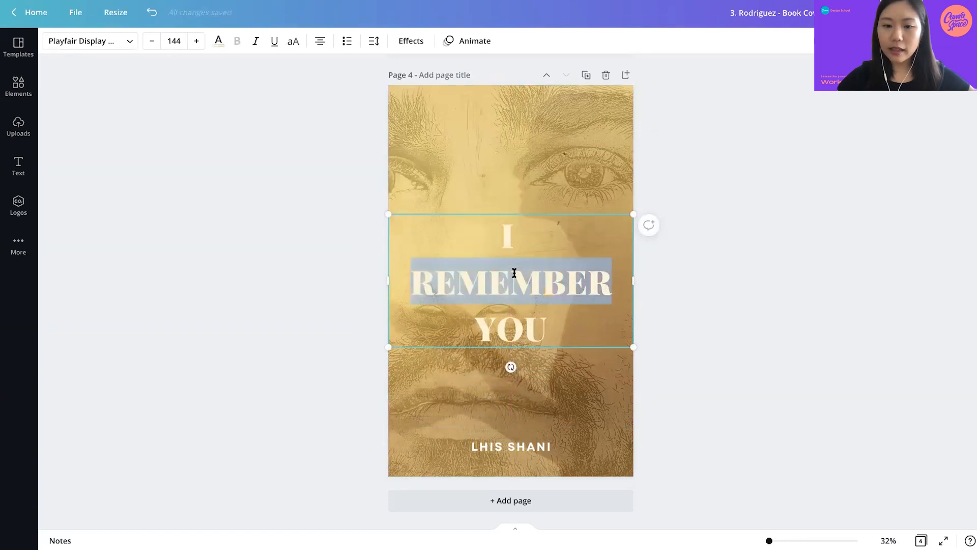
{"action": "left_click", "coordinate": [481, 251]}
{"action": "key", "text": "ctrl+a"}
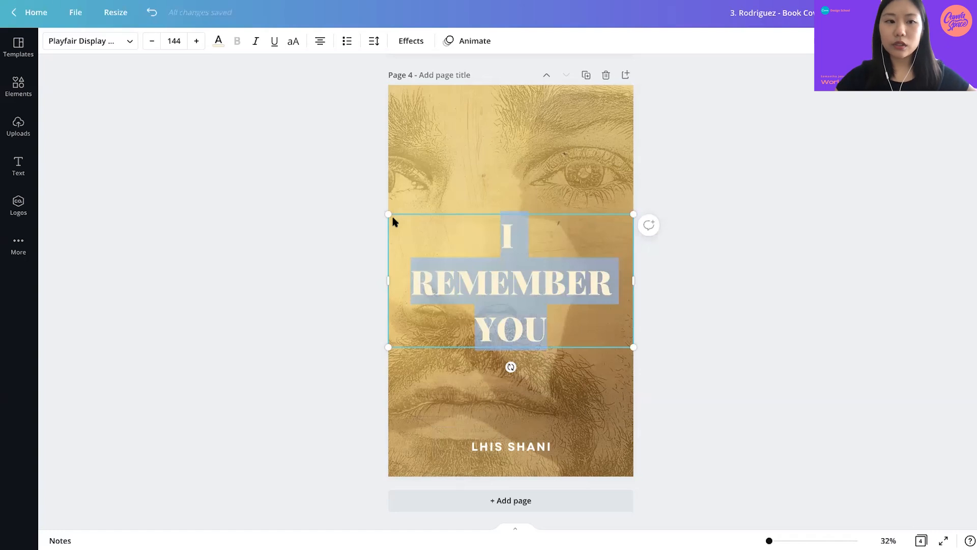
{"action": "left_click", "coordinate": [175, 43]}
{"action": "type", "text": "160"}
{"action": "key", "text": "Return"}
{"action": "left_click", "coordinate": [711, 304]}
{"action": "left_click", "coordinate": [556, 290]}
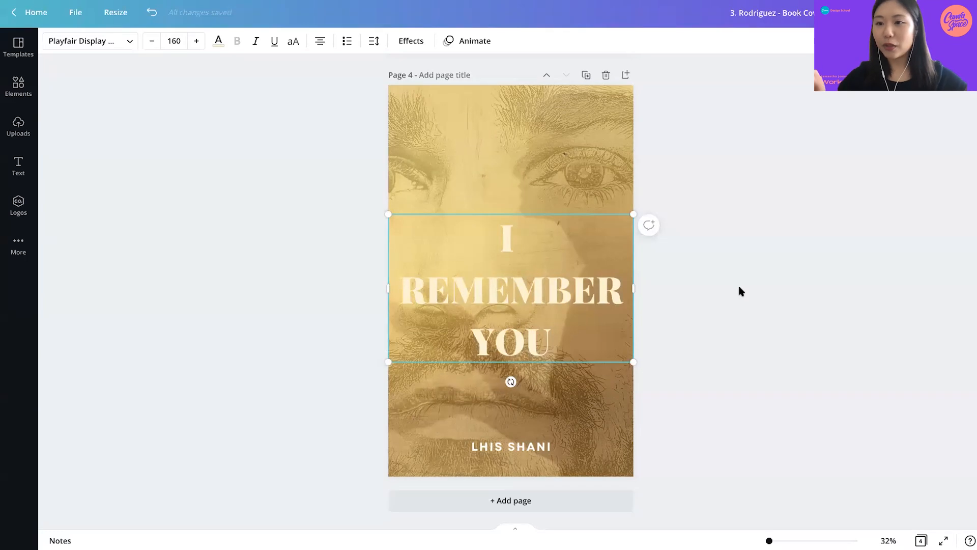
{"action": "mouse_move", "coordinate": [531, 299]}
{"action": "left_mouse_down"}
{"action": "mouse_move", "coordinate": [528, 280]}
{"action": "mouse_move", "coordinate": [531, 292]}
{"action": "left_mouse_up"}
Set the title's line spacing on page 4 to 1.5 and shift the title up to the vertical centre again.
{"action": "triple_click", "coordinate": [530, 292]}
{"action": "key", "text": "ctrl+a"}
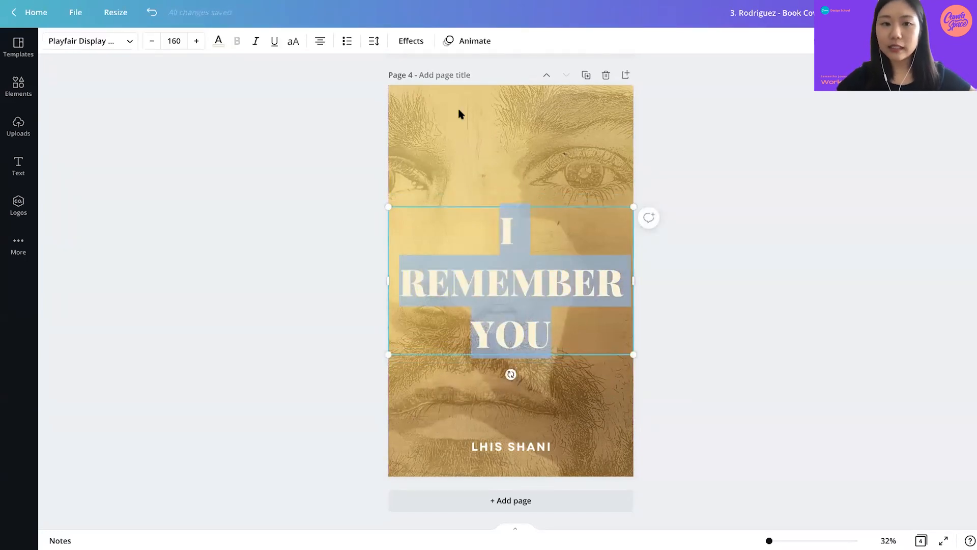
{"action": "left_click", "coordinate": [374, 43]}
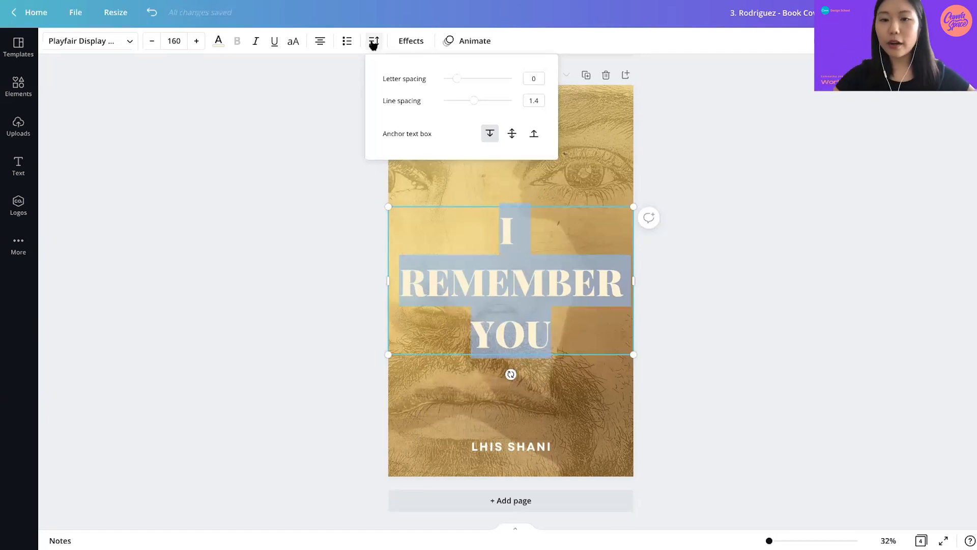
{"action": "left_click", "coordinate": [536, 101]}
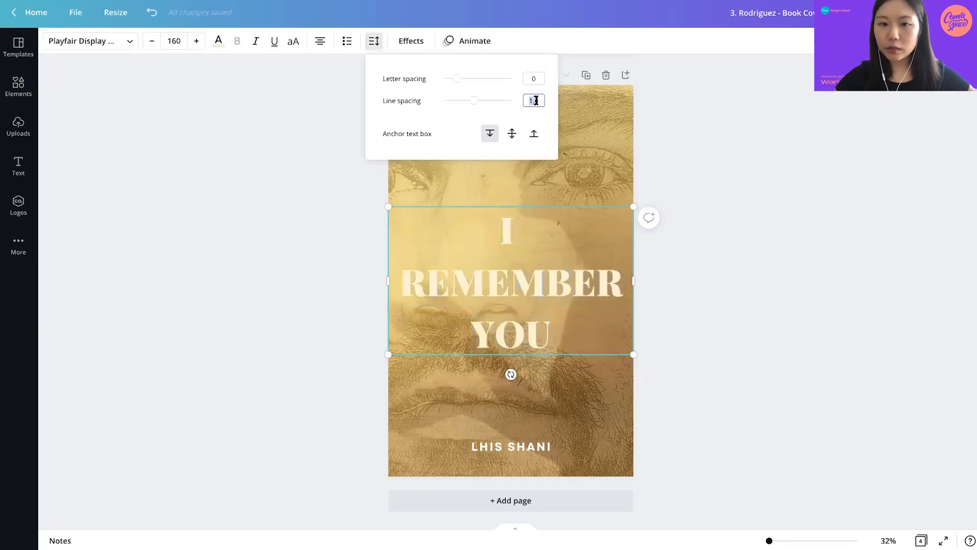
{"action": "type", "text": "1.5"}
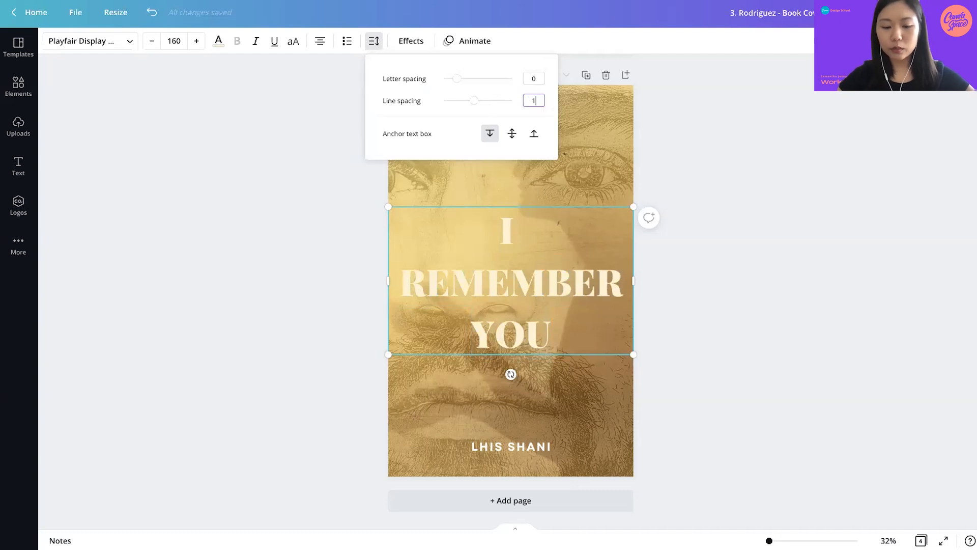
{"action": "key", "text": "Return"}
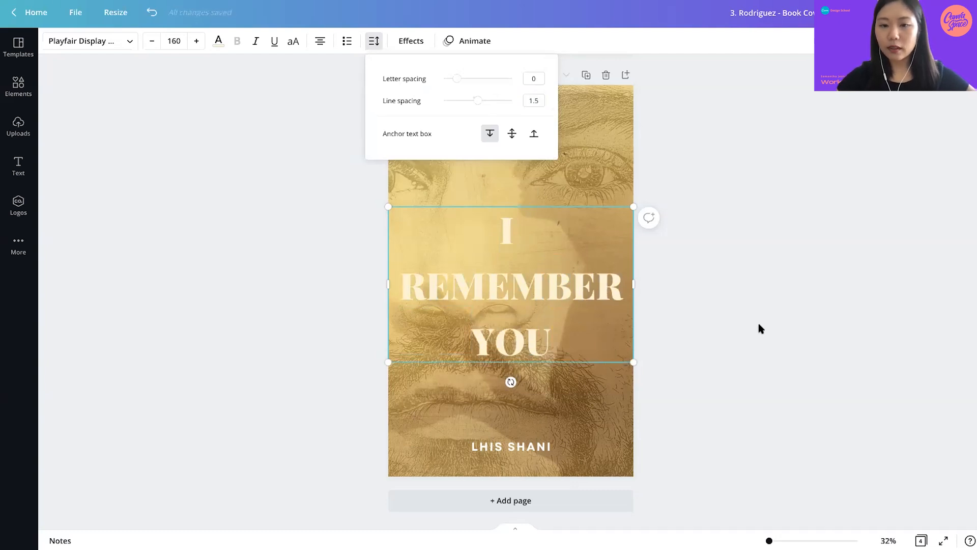
{"action": "left_click", "coordinate": [759, 328]}
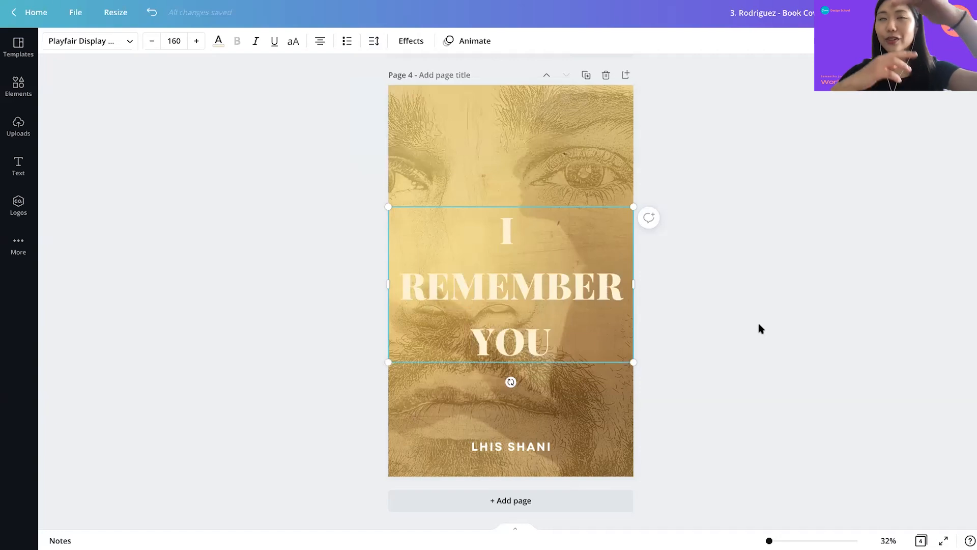
{"action": "left_click_drag", "start_coordinate": [515, 303], "coordinate": [520, 287]}
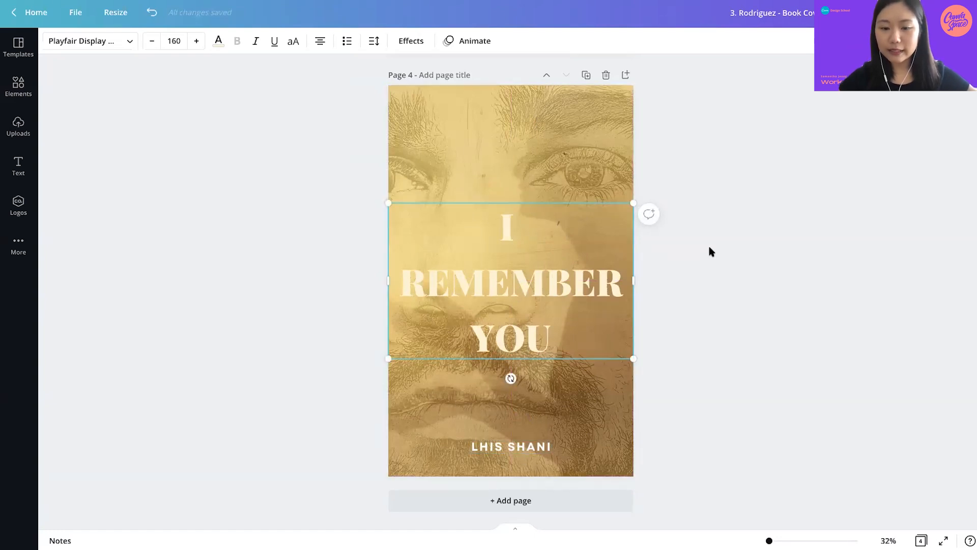
Move the author line on page 4 slightly up from the cover's lower edge.
{"action": "left_click", "coordinate": [523, 458]}
{"action": "left_click_drag", "start_coordinate": [523, 454], "coordinate": [527, 440]}
{"action": "left_click", "coordinate": [702, 421]}
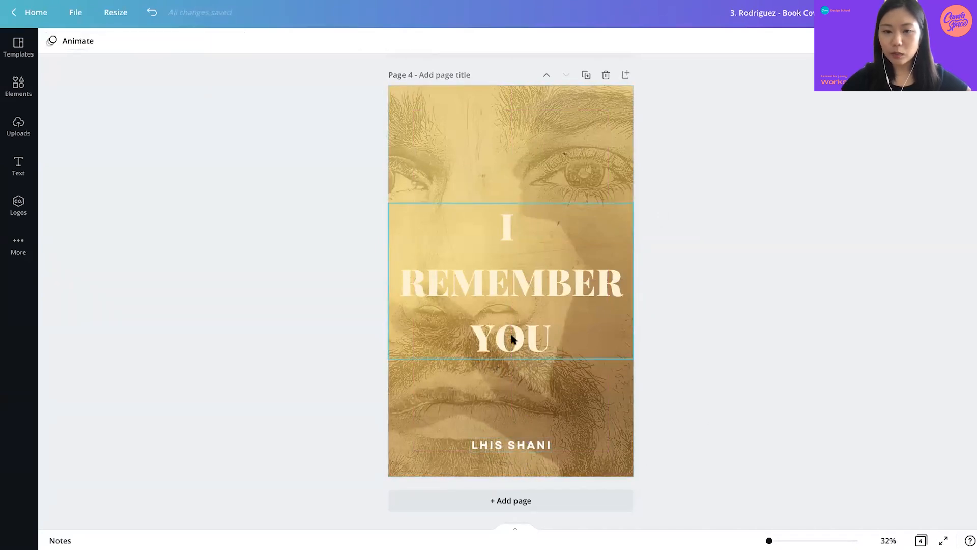
Move the title on page 4 slightly above the centre, check its distances to the page edges and nudge it a little further up.
{"action": "left_click_drag", "start_coordinate": [500, 282], "coordinate": [501, 278]}
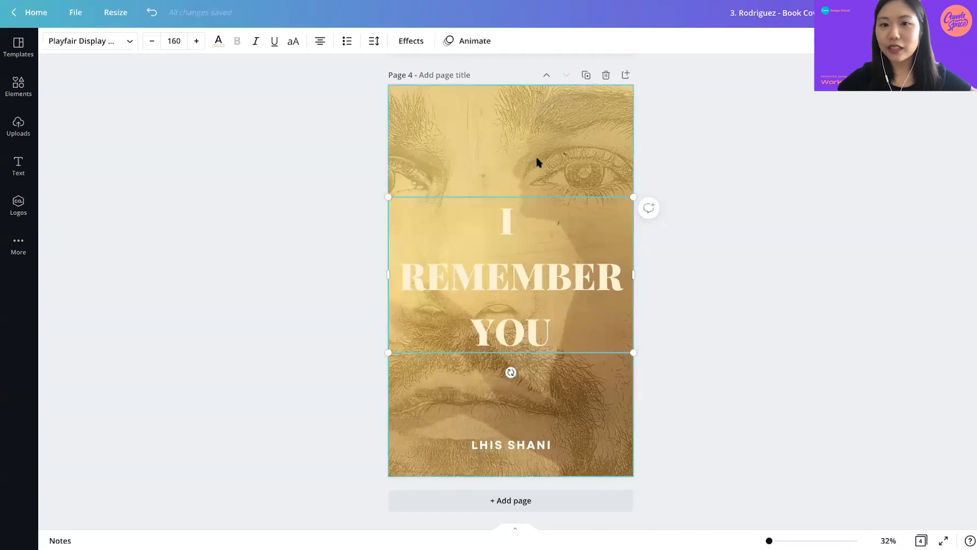
{"action": "left_click_drag", "start_coordinate": [523, 227], "coordinate": [541, 161]}
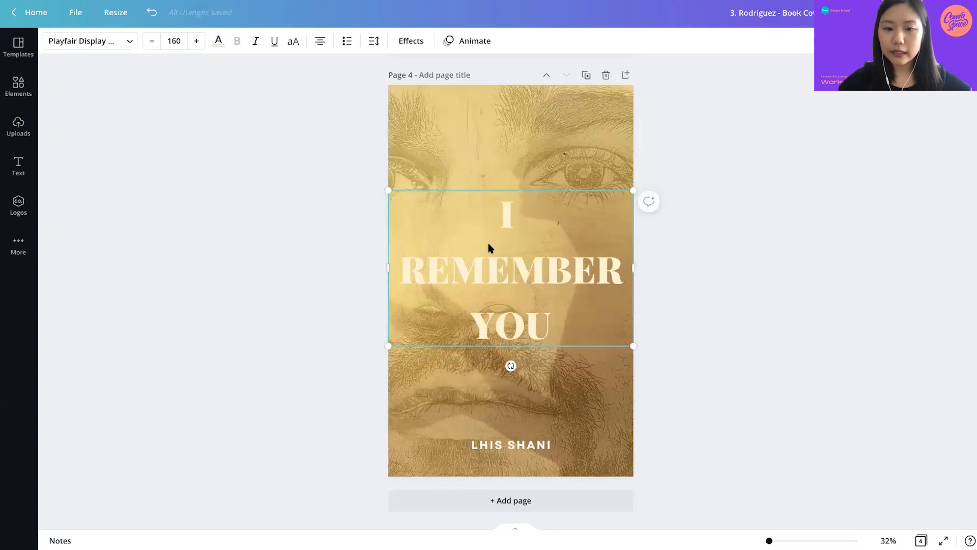
{"action": "key", "text": "alt"}
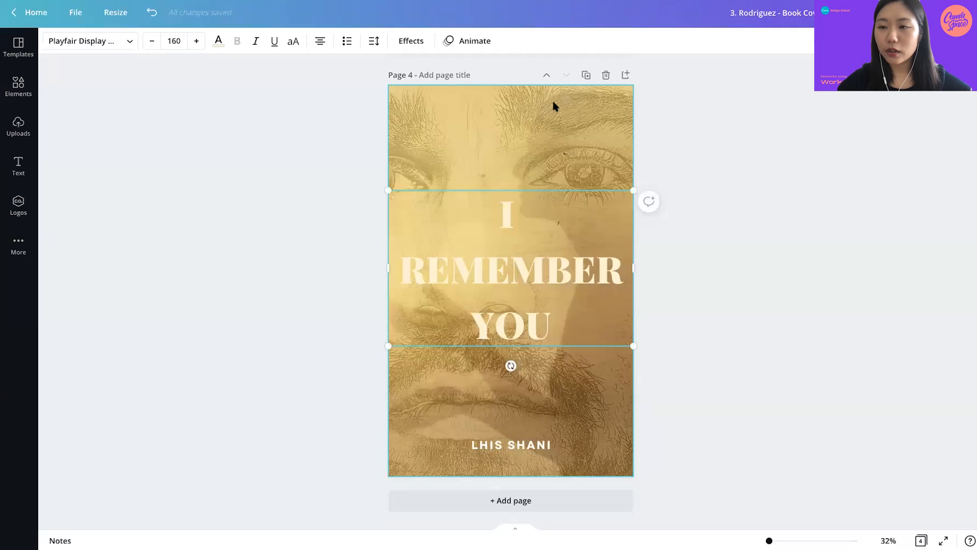
{"action": "key", "text": "alt"}
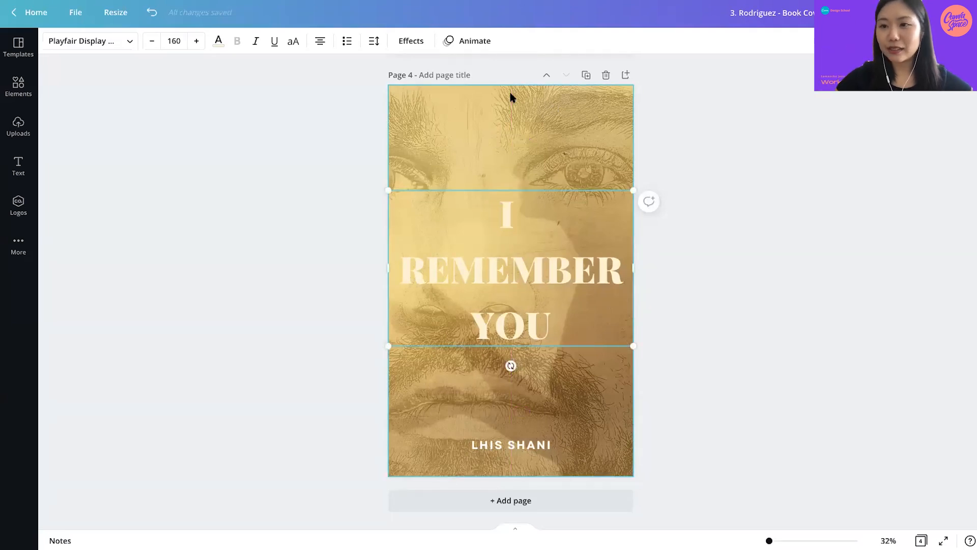
{"action": "key", "text": "alt"}
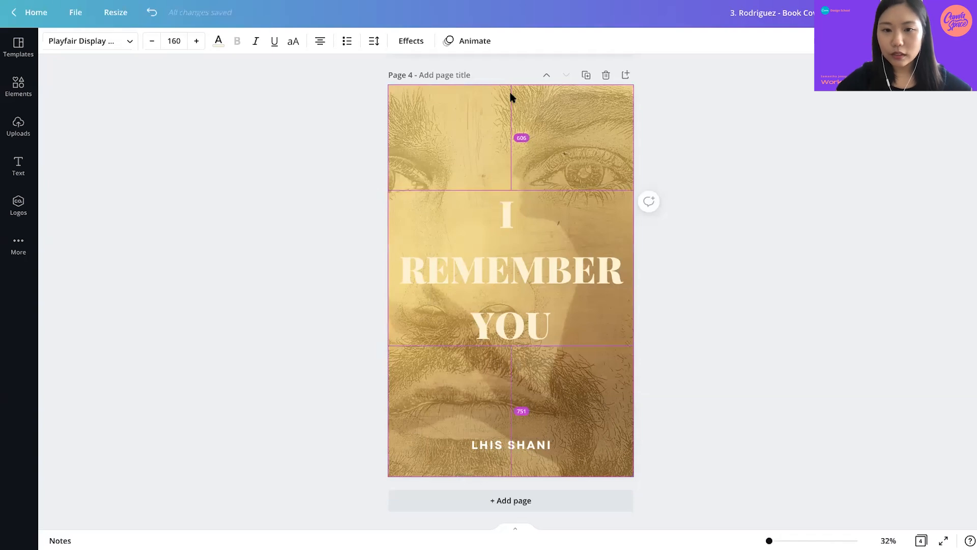
{"action": "key", "text": "Up"}
{"action": "key", "text": "Up"}
{"action": "key", "text": "Up"}
{"action": "key", "text": "Up"}
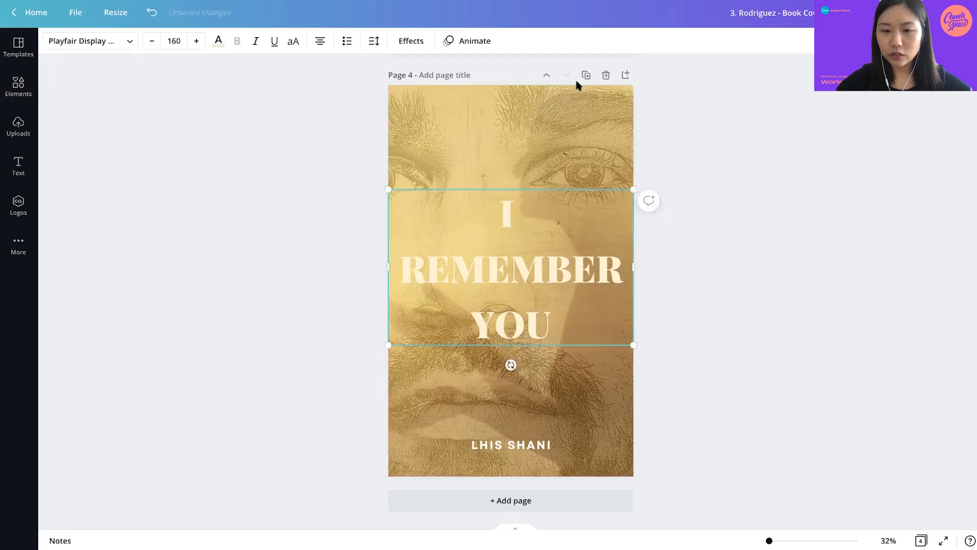
{"action": "left_click", "coordinate": [690, 130]}
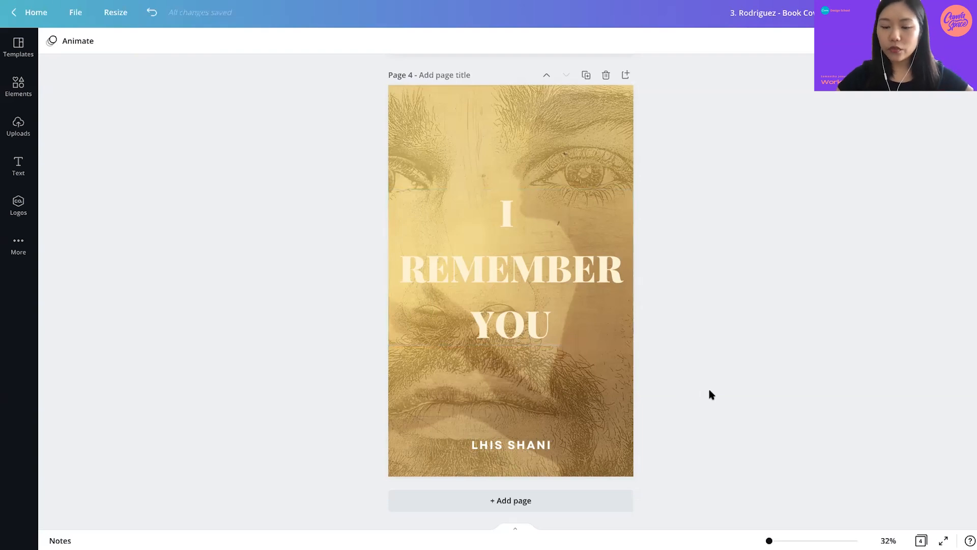
Present the design in full screen and compare the original cover on page 1 with the revised cover on page 4.
{"action": "scroll", "coordinate": [804, 436], "scroll_direction": "up", "scroll_amount": 20}
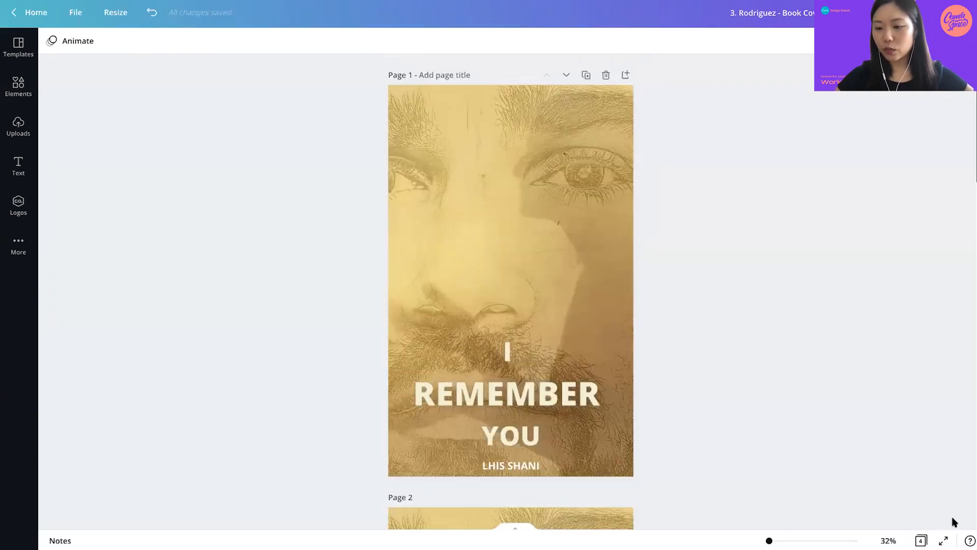
{"action": "left_click", "coordinate": [943, 540]}
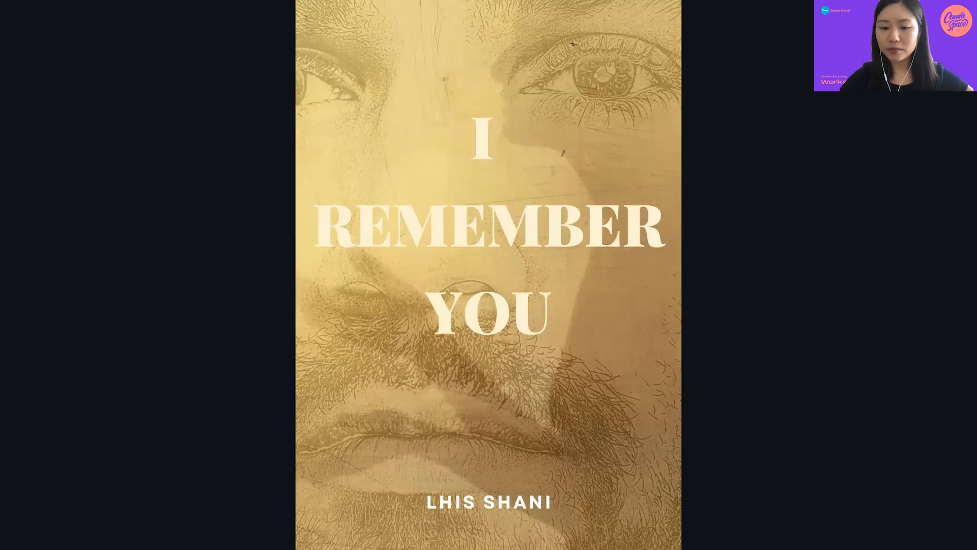
{"action": "mouse_move", "coordinate": [7, 523]}
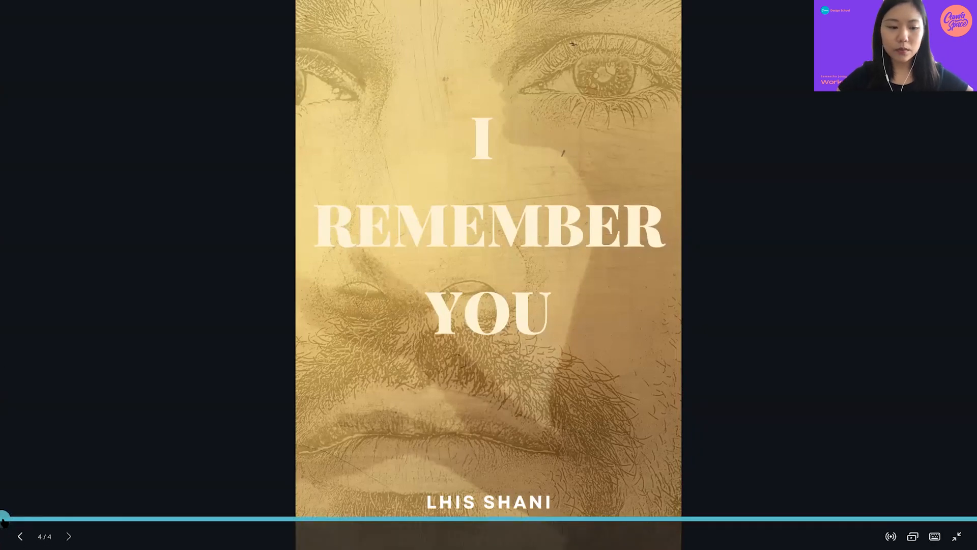
{"action": "left_click", "coordinate": [4, 519]}
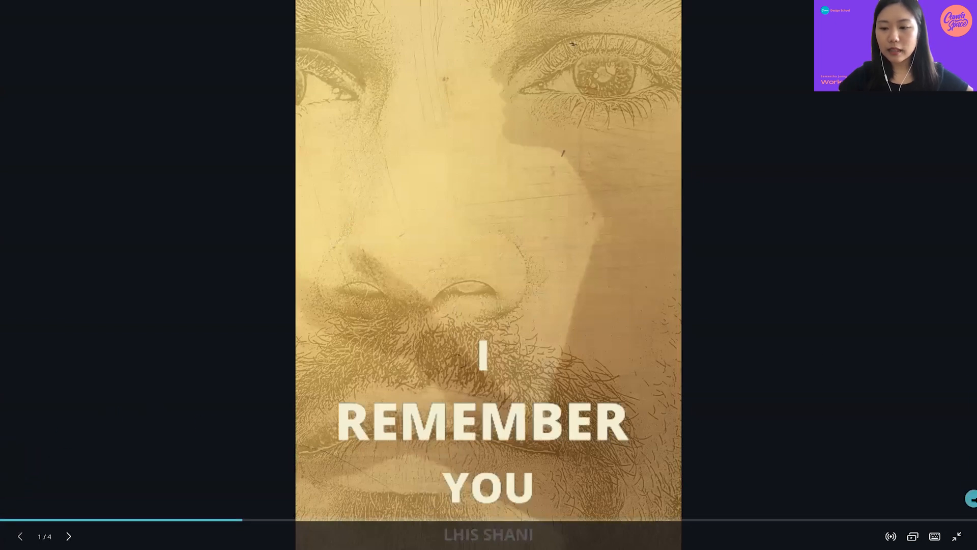
{"action": "left_click", "coordinate": [972, 519]}
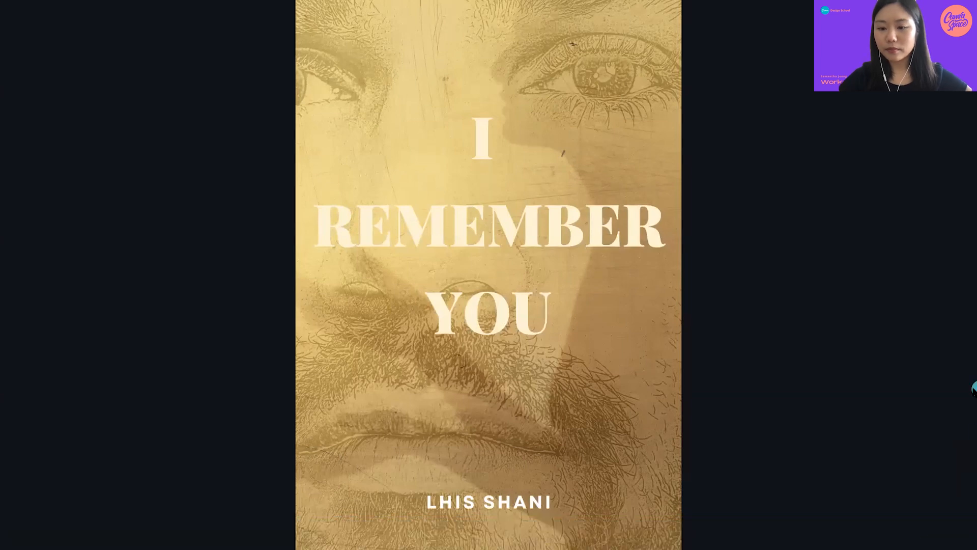
Leave the full-screen presentation and review the color combinations explained on Canva's Color wheel page.
{"action": "key", "text": "Escape"}
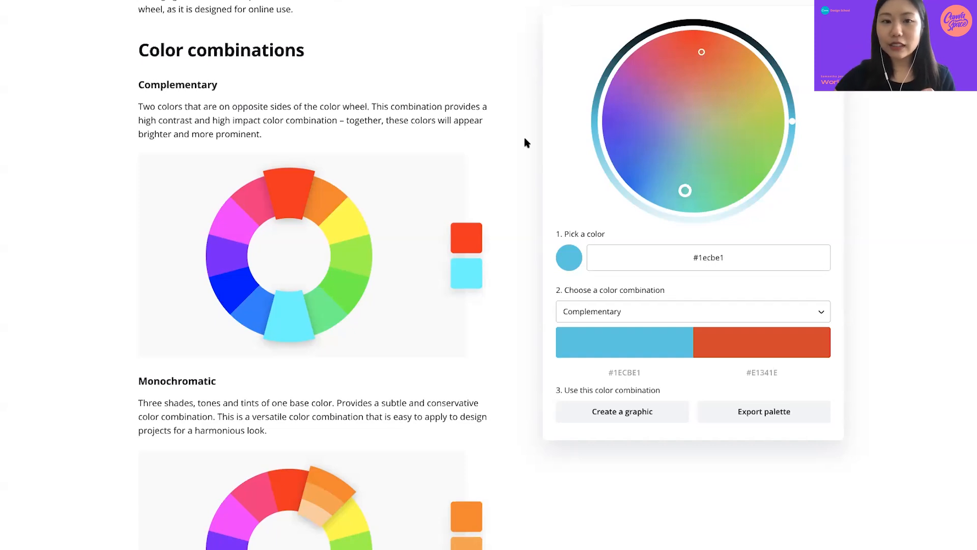
{"action": "scroll", "coordinate": [270, 216], "scroll_direction": "down", "scroll_amount": 7}
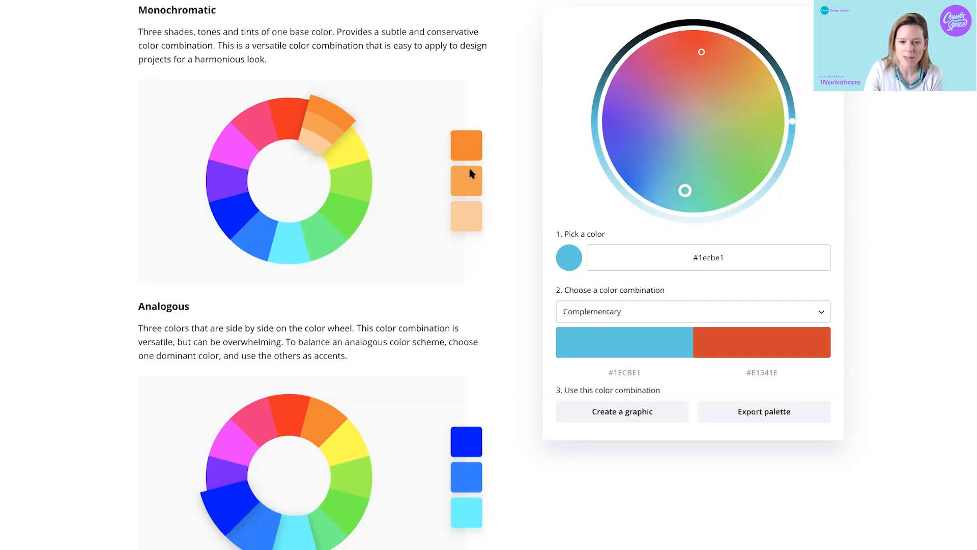
{"action": "scroll", "coordinate": [469, 173], "scroll_direction": "up", "scroll_amount": 15}
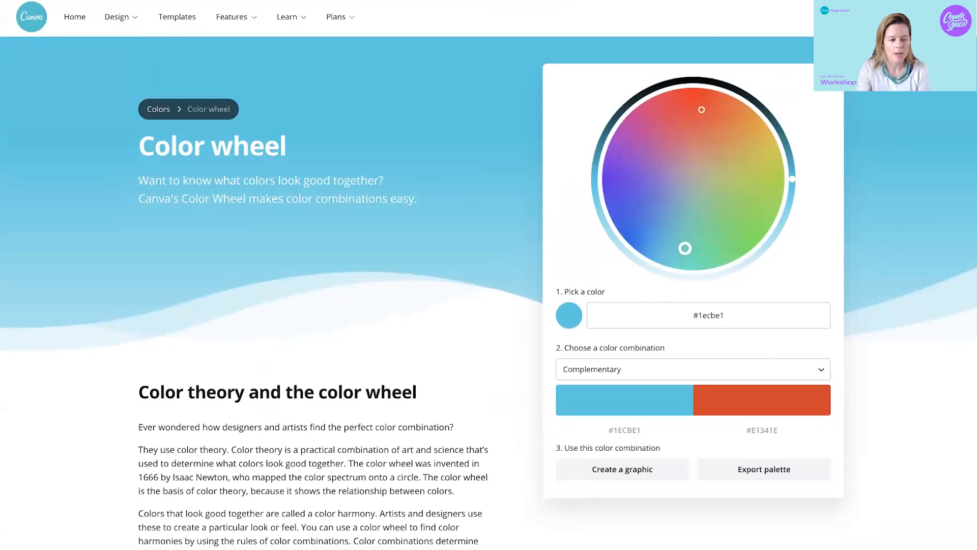
Browse the Color palette ideas from the Colors overview and return to the overview of color tools.
{"action": "left_click", "coordinate": [158, 109]}
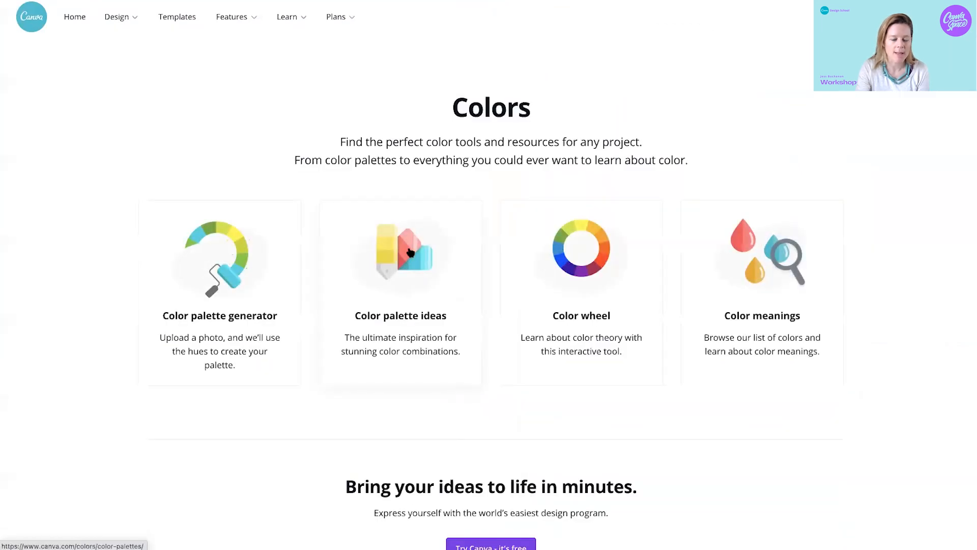
{"action": "left_click", "coordinate": [446, 229]}
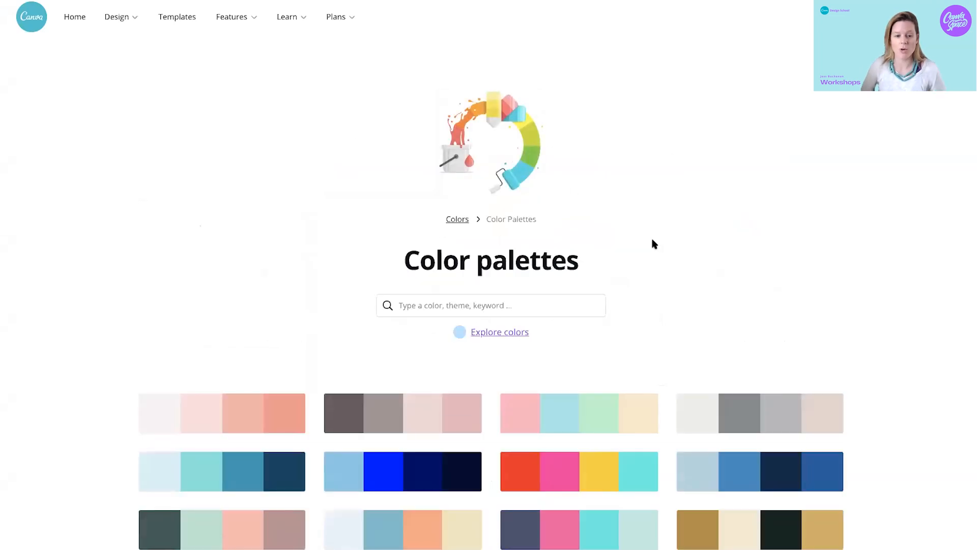
{"action": "scroll", "coordinate": [654, 243], "scroll_direction": "down", "scroll_amount": 2}
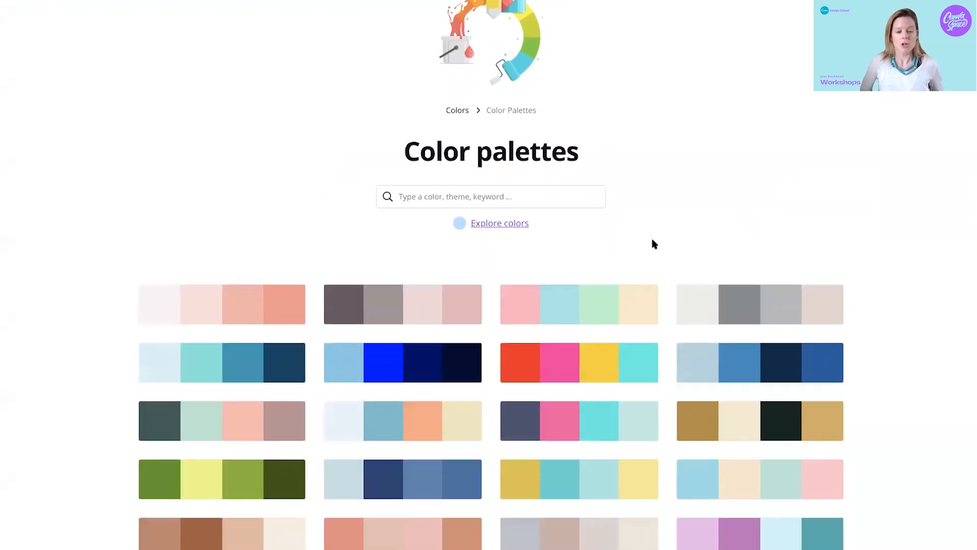
{"action": "scroll", "coordinate": [654, 243], "scroll_direction": "down", "scroll_amount": 4}
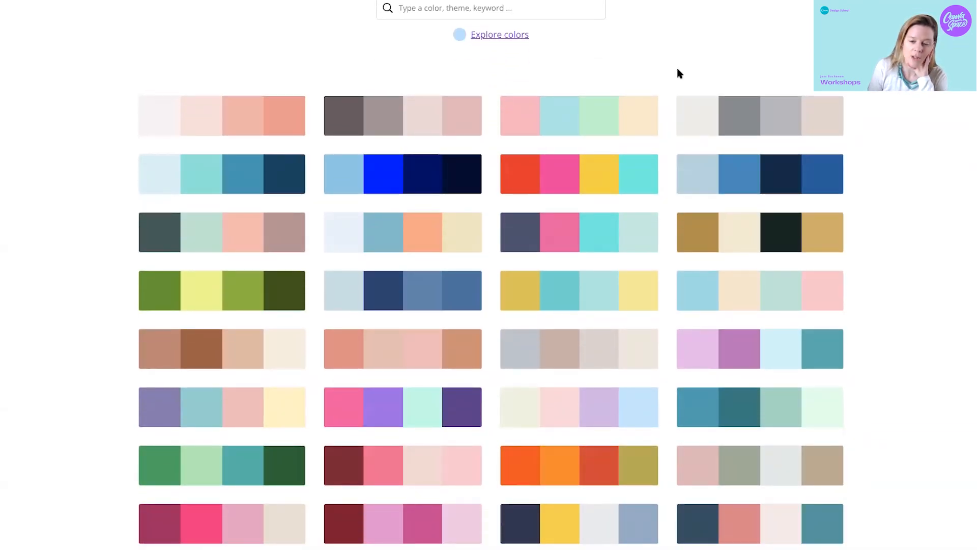
{"action": "scroll", "coordinate": [677, 70], "scroll_direction": "down", "scroll_amount": 1}
{"action": "key", "text": "alt+Left"}
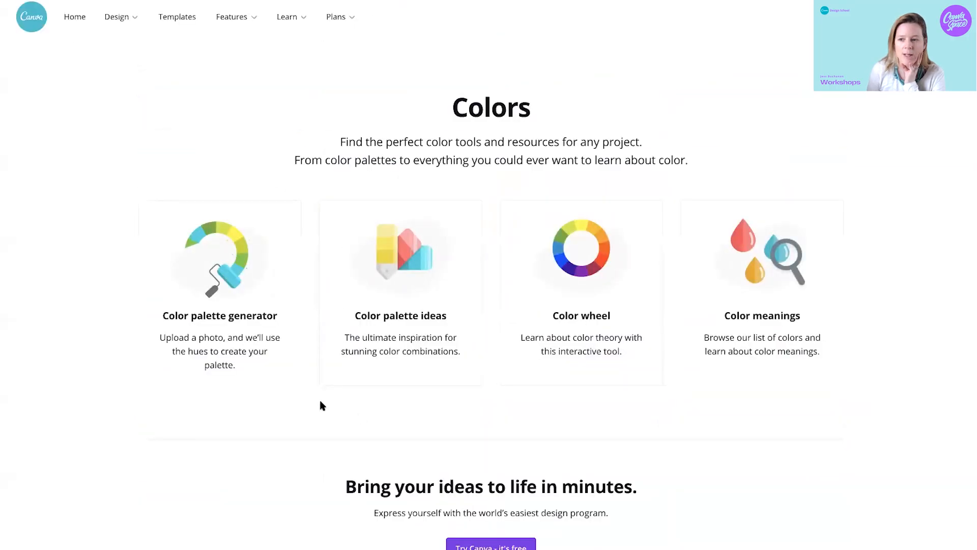
{"action": "left_click", "coordinate": [261, 374]}
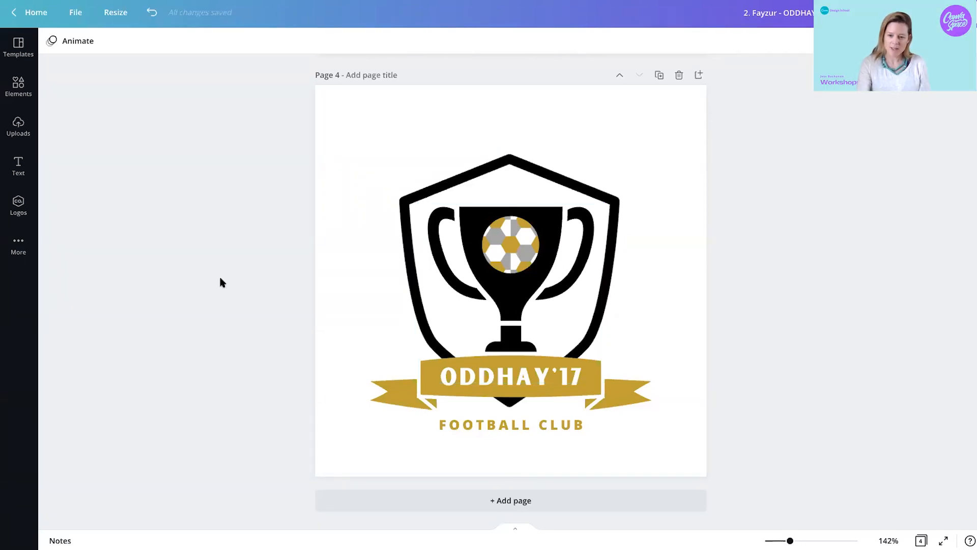
{"action": "scroll", "coordinate": [215, 232], "scroll_direction": "up", "scroll_amount": 1}
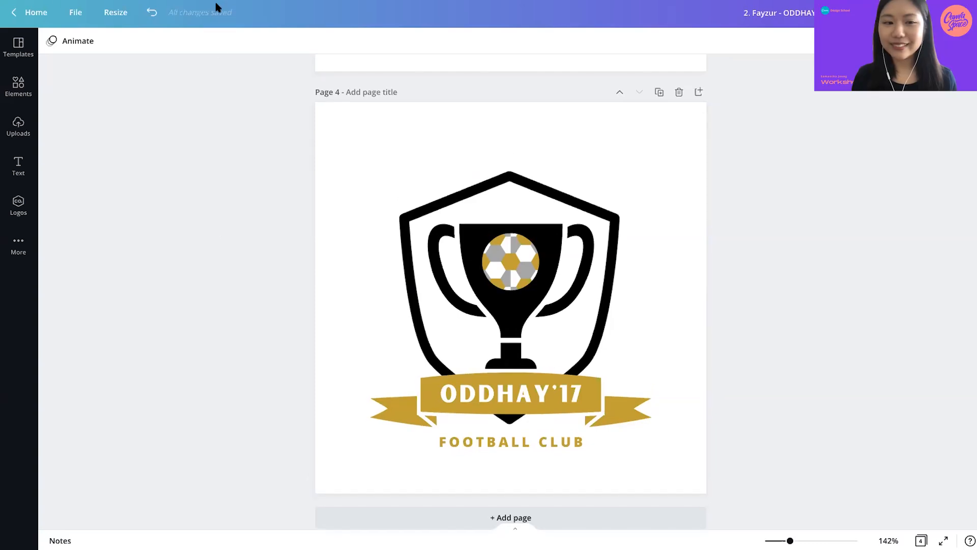